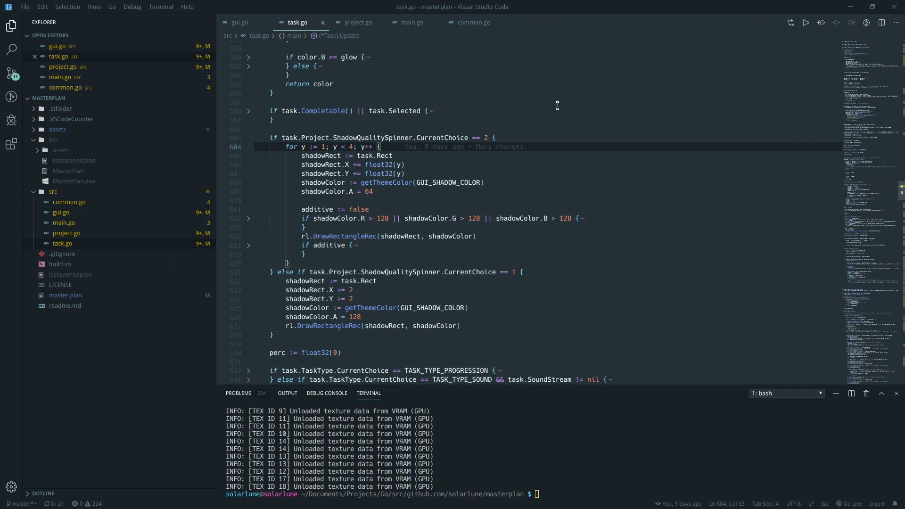
Launch MasterPlan by running `go run ./src/` in the VS Code terminal
{"action": "left_click", "coordinate": [557, 104]}
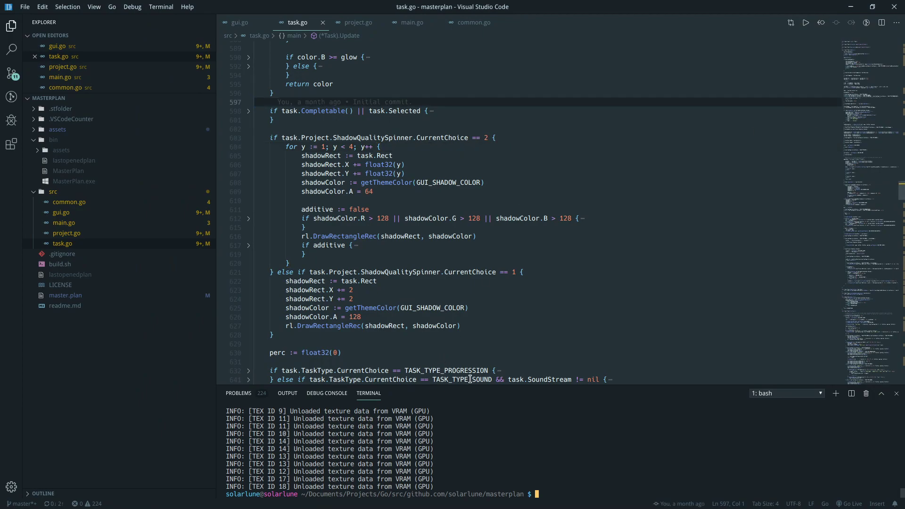
{"action": "mouse_move", "coordinate": [470, 380]}
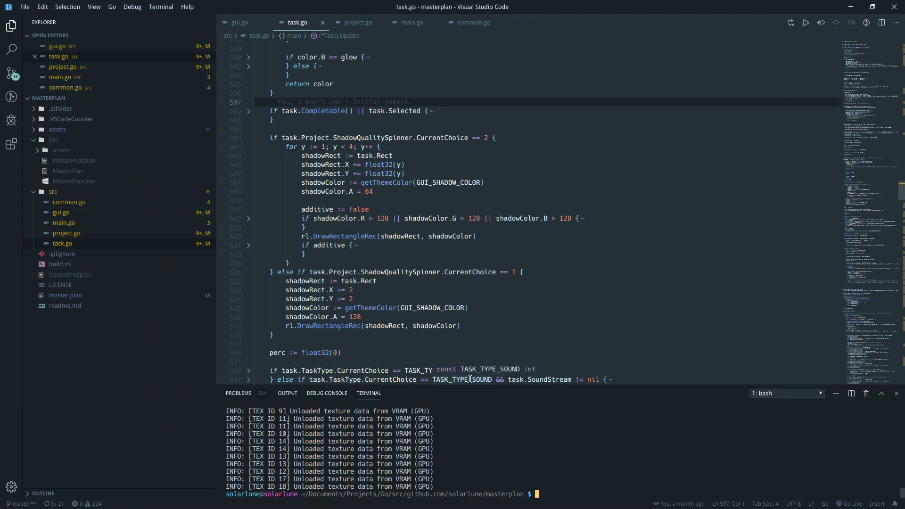
{"action": "key", "text": "Return"}
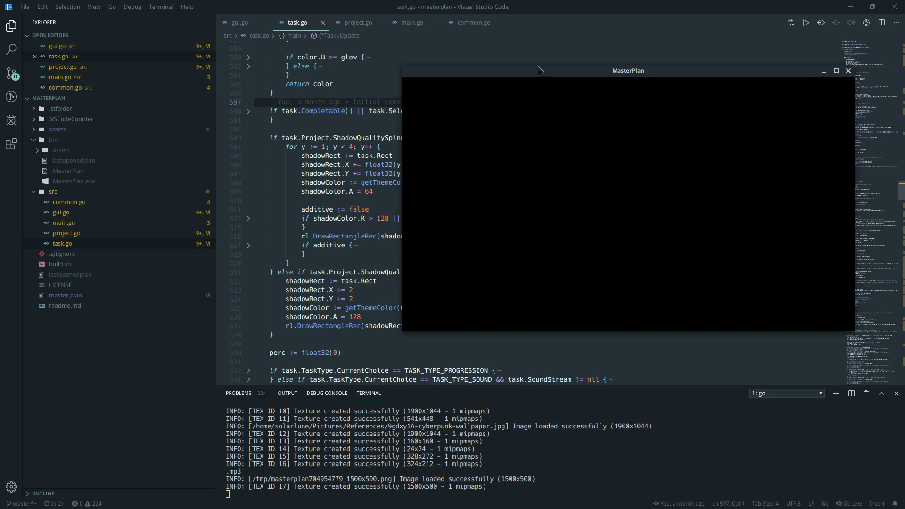
Maximise the MasterPlan window and pan the board up to show tasks 4.4 through 8.3.1
{"action": "double_click", "coordinate": [537, 72]}
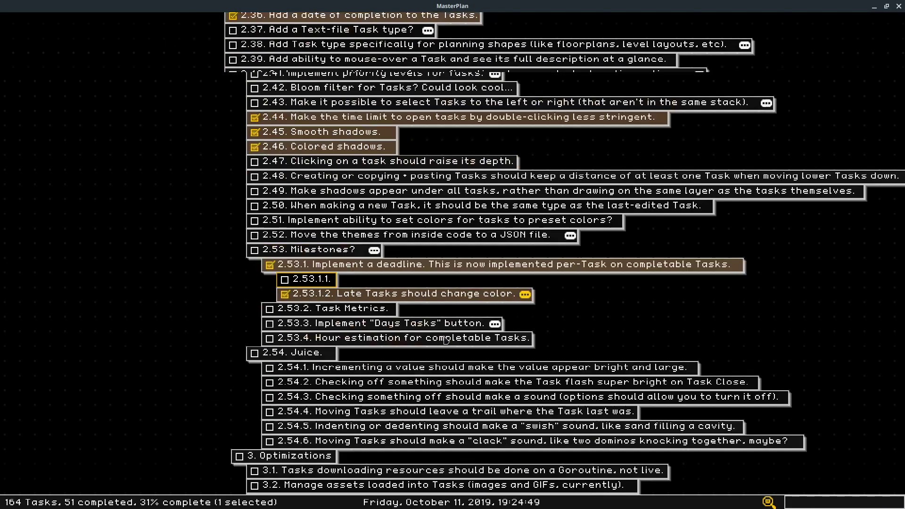
{"action": "left_click_drag", "start_coordinate": [443, 323], "coordinate": [497, 190]}
{"action": "left_click_drag", "start_coordinate": [264, 419], "coordinate": [255, 181]}
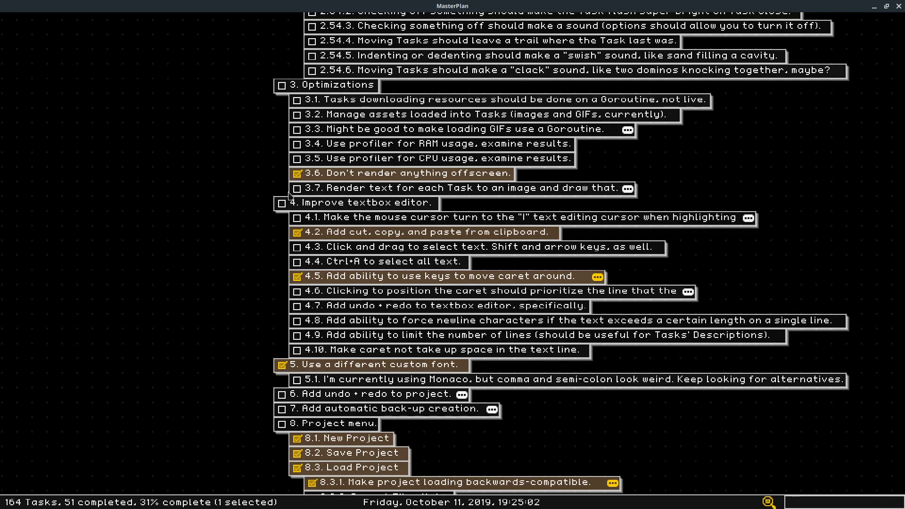
Select task 3.2, view and close its edit panel, then add task 2.54.3 to the selection
{"action": "left_click", "coordinate": [299, 115], "text": "shift"}
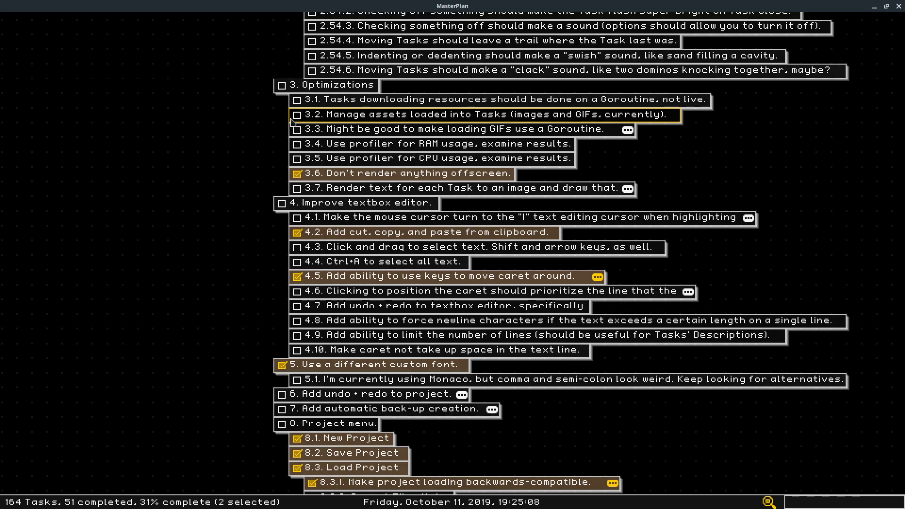
{"action": "key", "text": "Return"}
{"action": "left_click", "coordinate": [881, 35]}
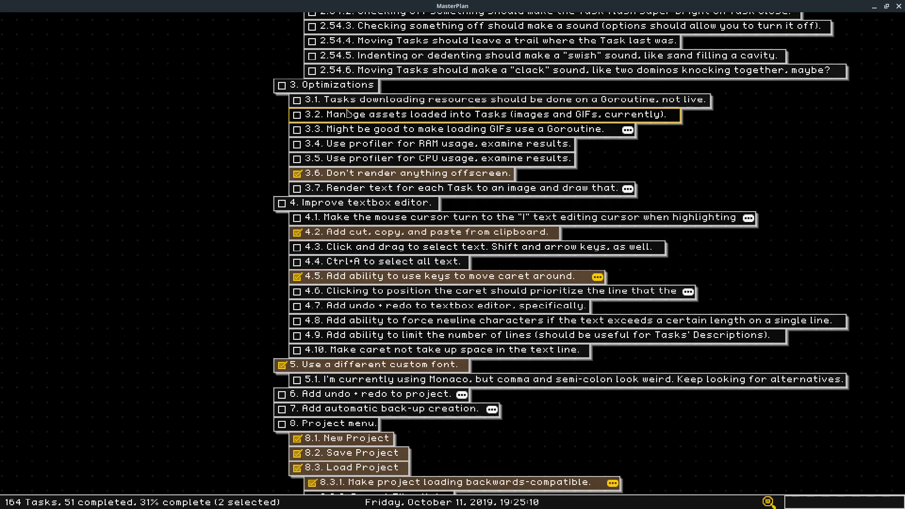
{"action": "left_click", "coordinate": [336, 27], "text": "shift"}
Select task 6.2 alone and toggle it complete and back, leaving it incomplete
{"action": "left_click", "coordinate": [248, 100]}
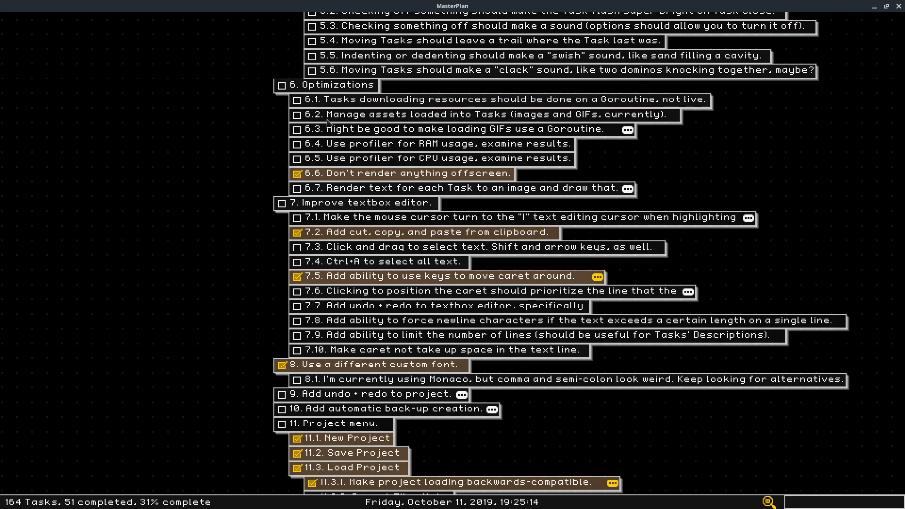
{"action": "left_click", "coordinate": [325, 117]}
{"action": "key", "text": "c"}
{"action": "left_click_drag", "start_coordinate": [237, 115], "coordinate": [244, 149]}
{"action": "key", "text": "c"}
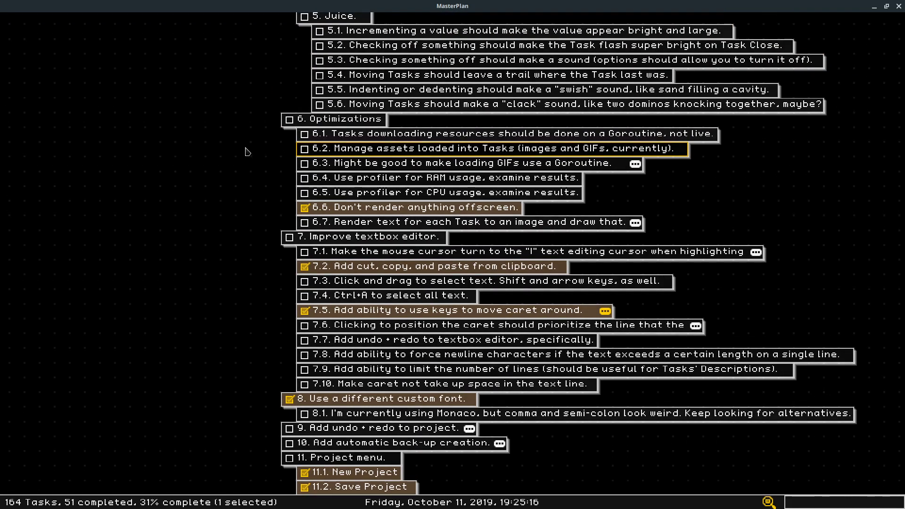
{"action": "key", "text": "c"}
{"action": "key", "text": "c"}
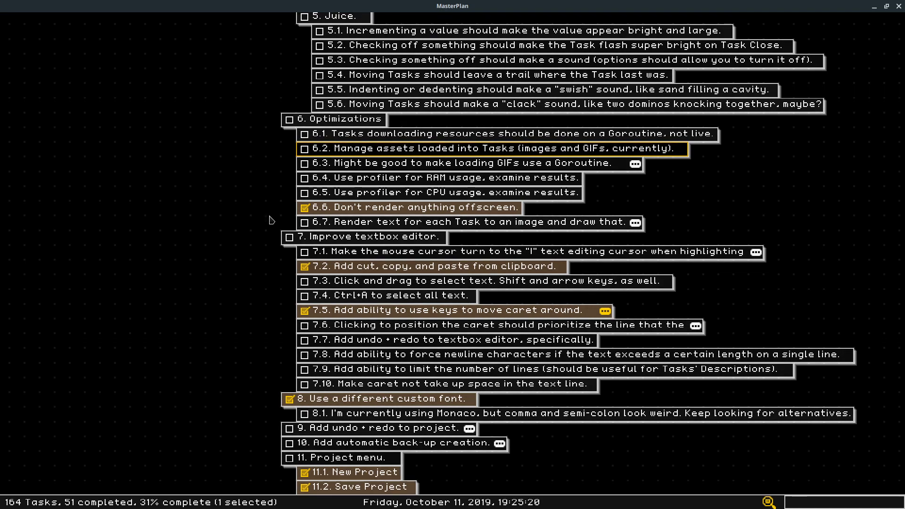
{"action": "left_click_drag", "start_coordinate": [261, 217], "coordinate": [258, 196]}
{"action": "right_click", "coordinate": [258, 181]}
{"action": "left_click", "coordinate": [240, 167]}
{"action": "left_click", "coordinate": [188, 123]}
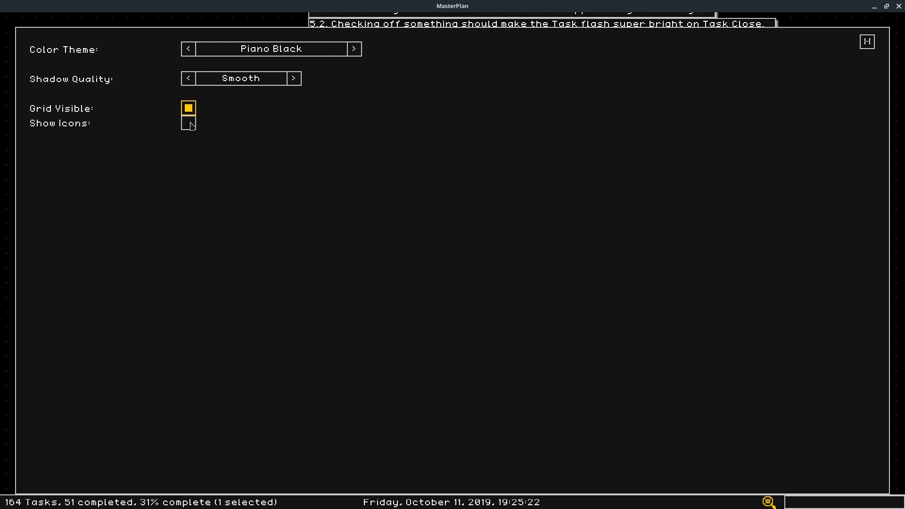
{"action": "left_click", "coordinate": [188, 123]}
{"action": "left_click", "coordinate": [862, 49]}
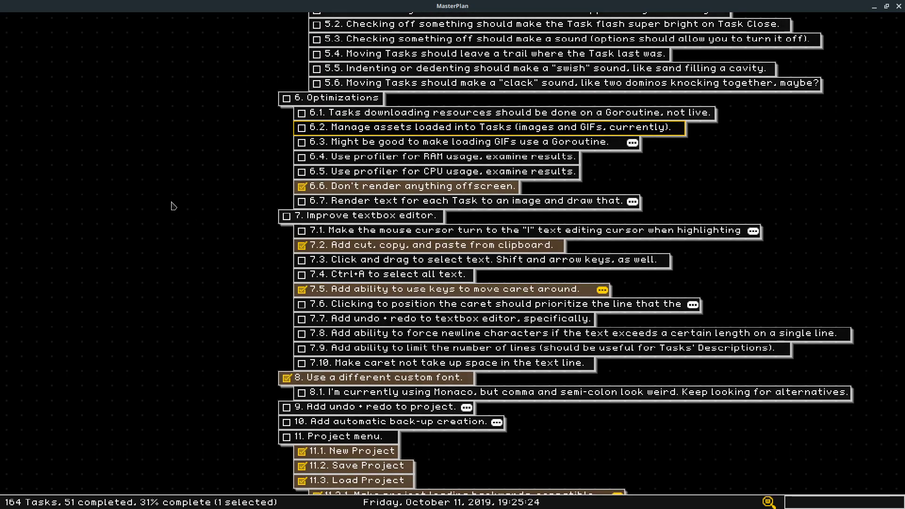
{"action": "right_click", "coordinate": [207, 172]}
{"action": "left_click", "coordinate": [207, 159]}
{"action": "left_click", "coordinate": [189, 123]}
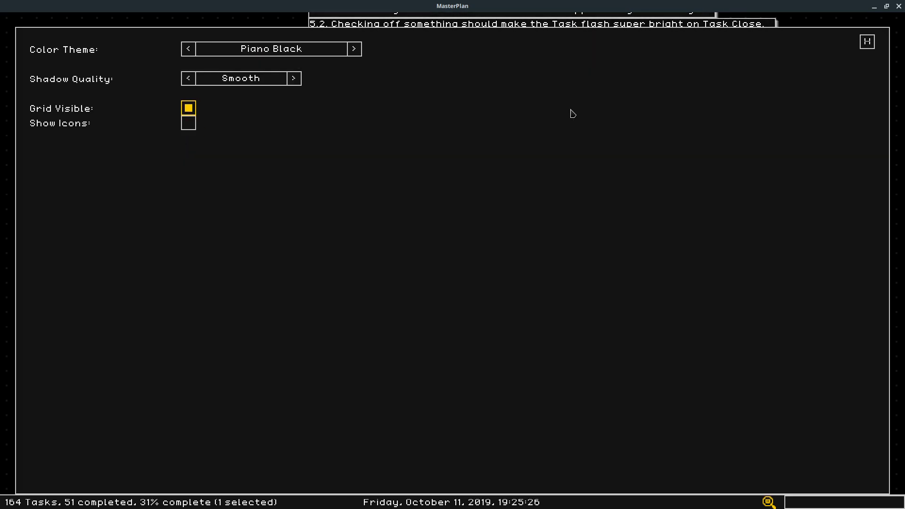
{"action": "left_click", "coordinate": [867, 41]}
{"action": "right_click", "coordinate": [187, 207]}
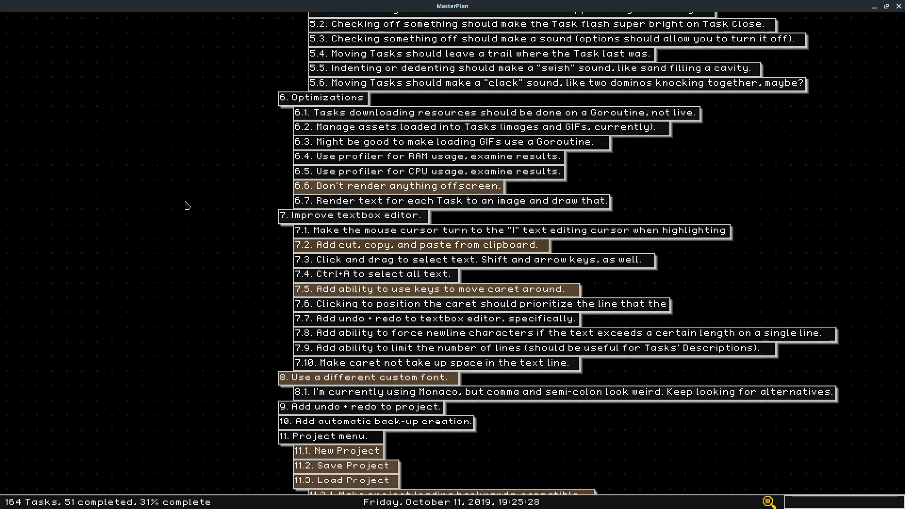
{"action": "left_click", "coordinate": [200, 179]}
{"action": "left_click", "coordinate": [190, 123]}
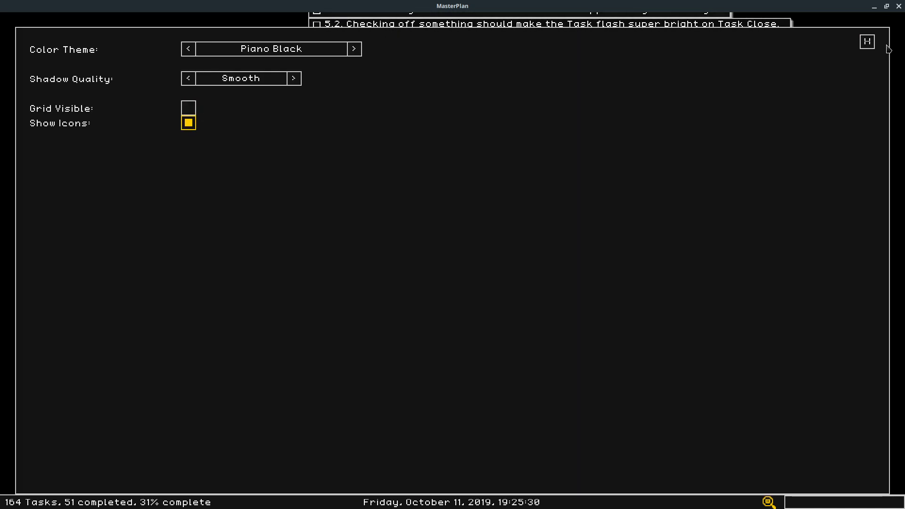
{"action": "left_click", "coordinate": [868, 41]}
{"action": "scroll", "coordinate": [476, 222], "scroll_direction": "down", "scroll_amount": 3}
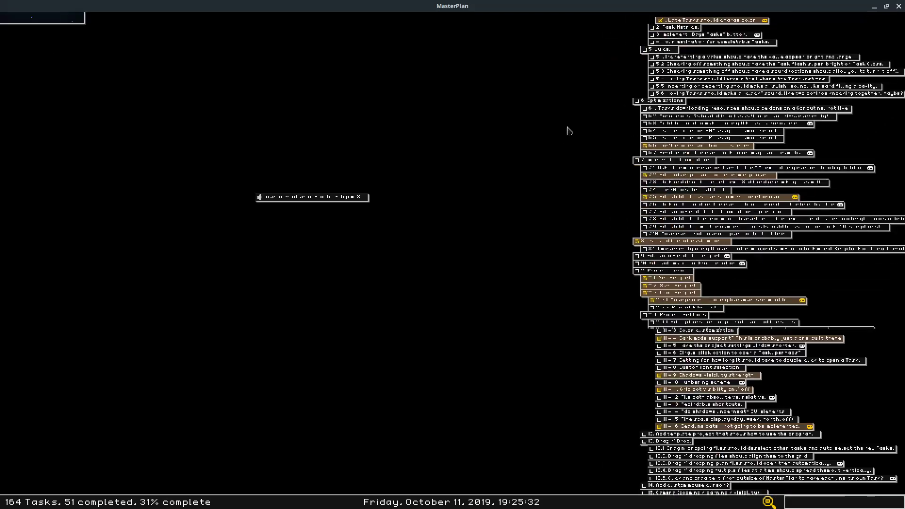
{"action": "scroll", "coordinate": [569, 131], "scroll_direction": "up", "scroll_amount": 1}
{"action": "left_click_drag", "start_coordinate": [607, 131], "coordinate": [165, 224]}
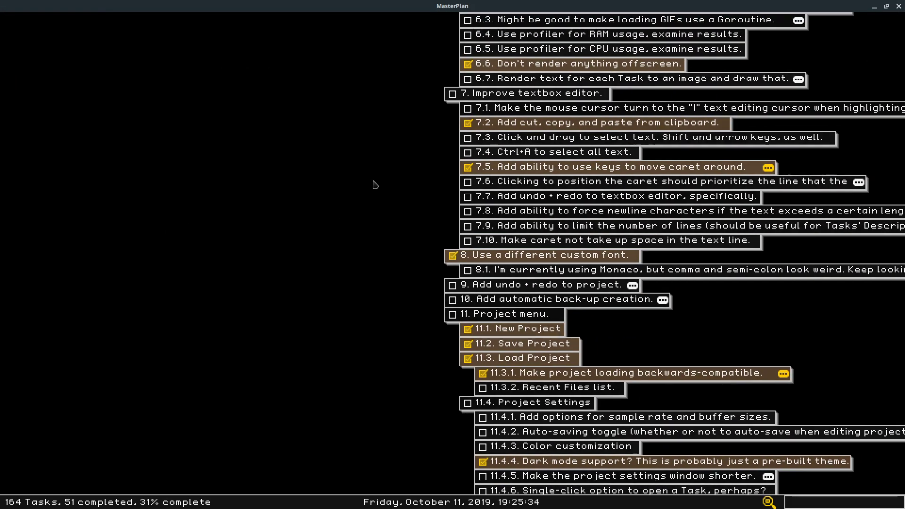
{"action": "left_click_drag", "start_coordinate": [373, 181], "coordinate": [215, 275]}
{"action": "left_click_drag", "start_coordinate": [707, 311], "coordinate": [202, 246]}
{"action": "left_click_drag", "start_coordinate": [110, 217], "coordinate": [579, 227]}
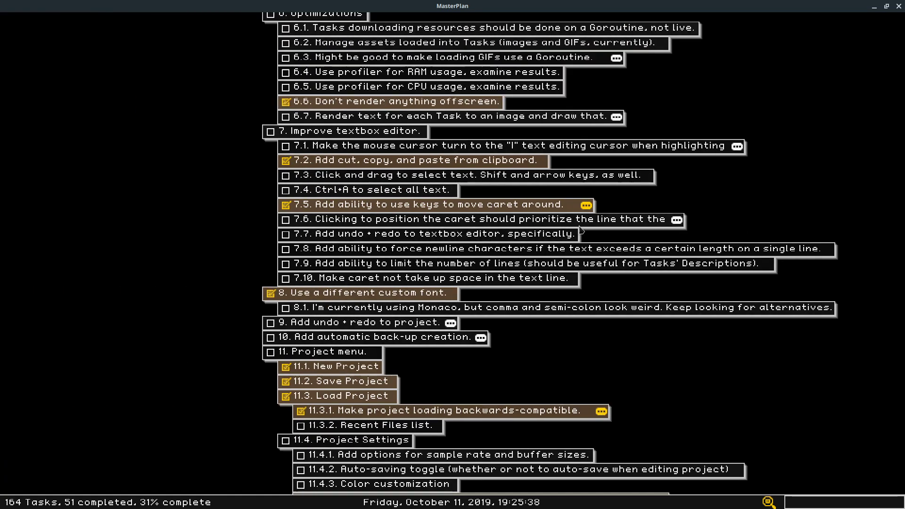
{"action": "right_click", "coordinate": [173, 95]}
{"action": "left_click", "coordinate": [198, 174]}
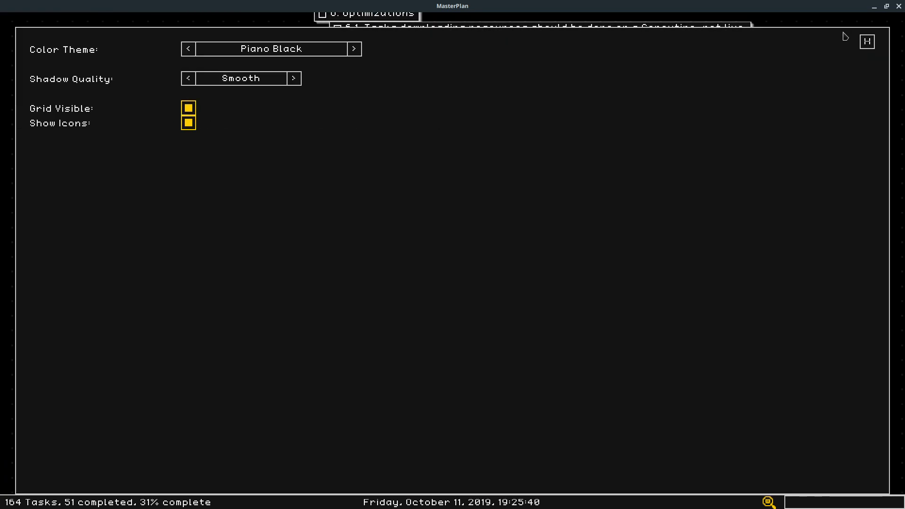
{"action": "left_click", "coordinate": [868, 42]}
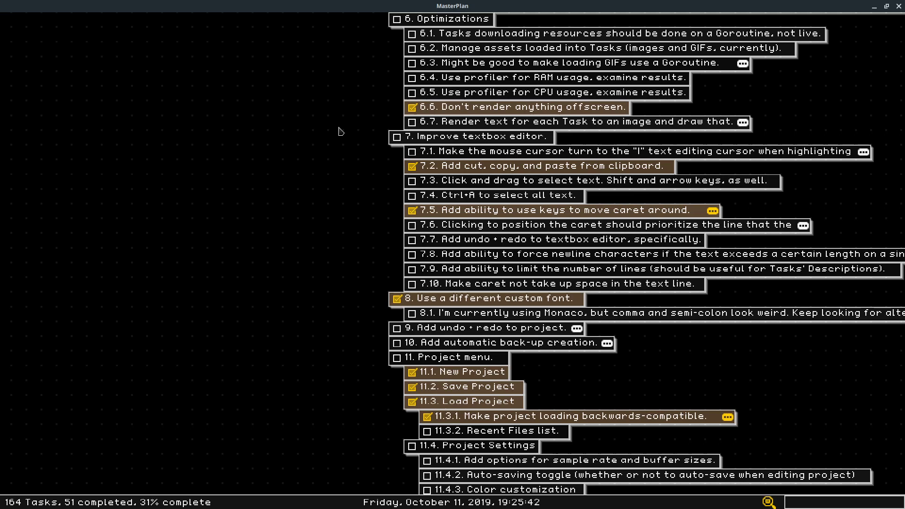
{"action": "left_click_drag", "start_coordinate": [341, 132], "coordinate": [277, 161]}
Try the Moonlight and then Dark Crimson colour themes in Project Settings
{"action": "right_click", "coordinate": [273, 162]}
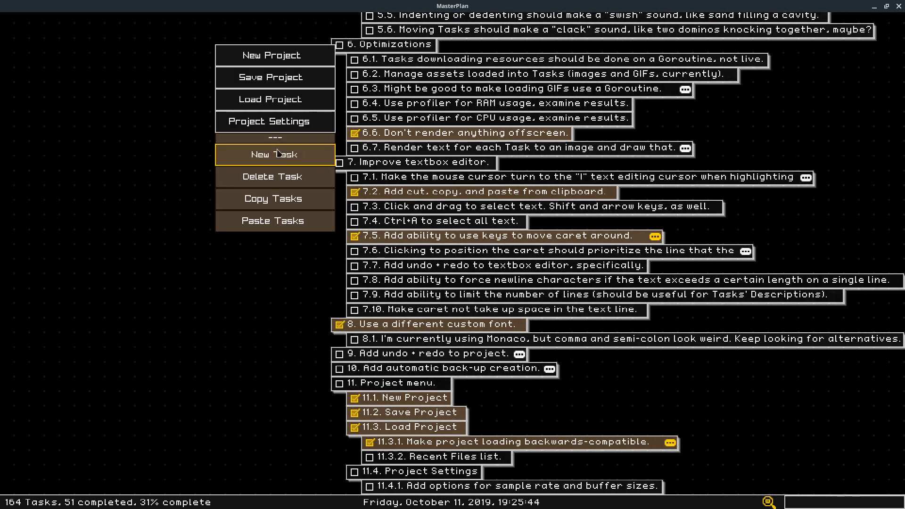
{"action": "left_click", "coordinate": [287, 126]}
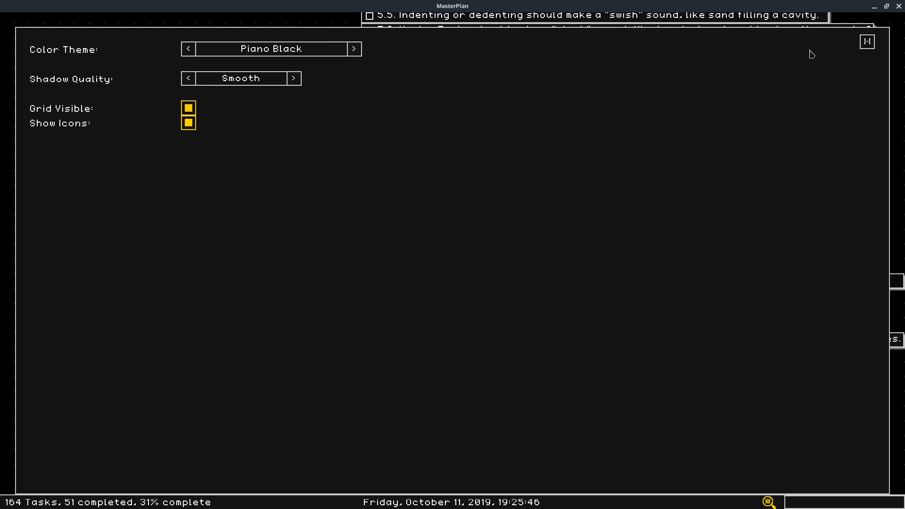
{"action": "left_click", "coordinate": [188, 49]}
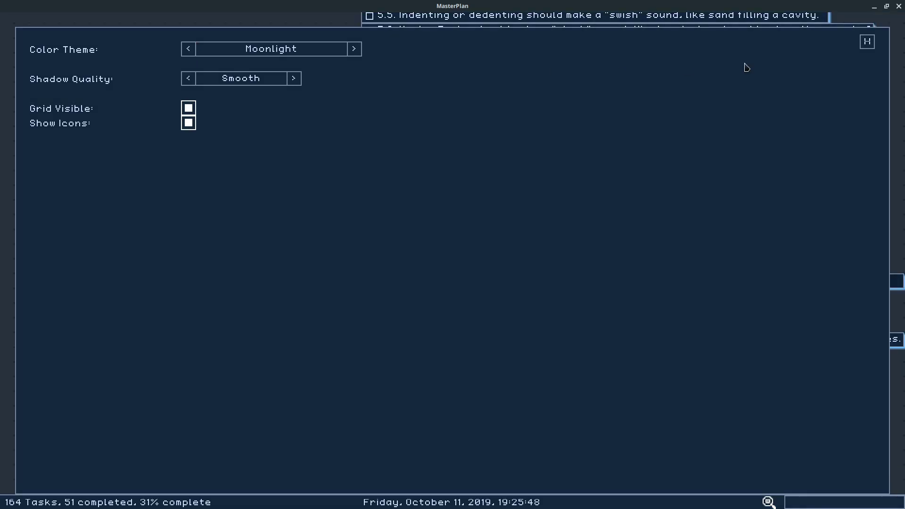
{"action": "left_click", "coordinate": [869, 41]}
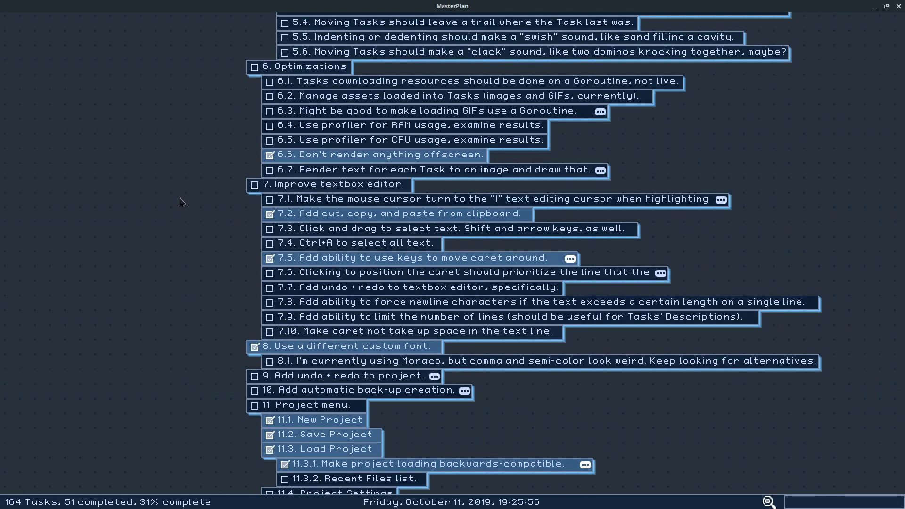
{"action": "right_click", "coordinate": [182, 180]}
{"action": "left_click", "coordinate": [185, 171]}
{"action": "left_click", "coordinate": [357, 54]}
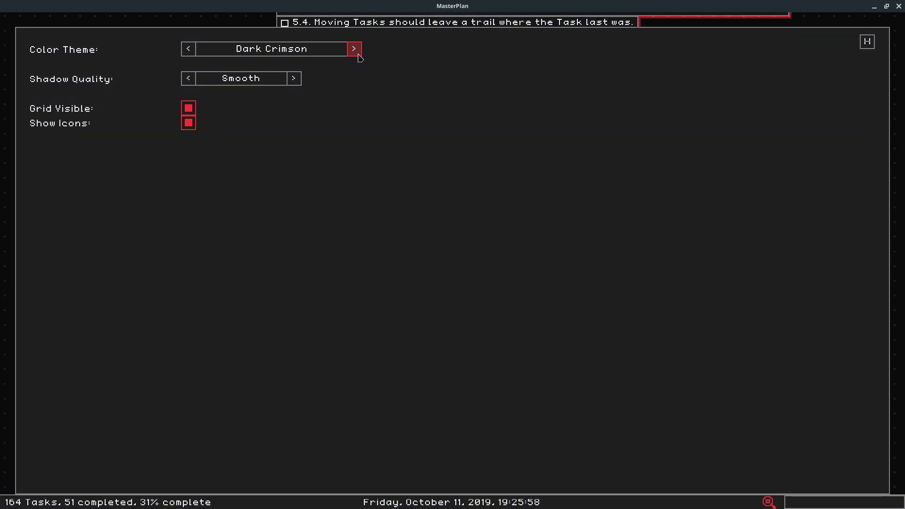
{"action": "left_click", "coordinate": [868, 42]}
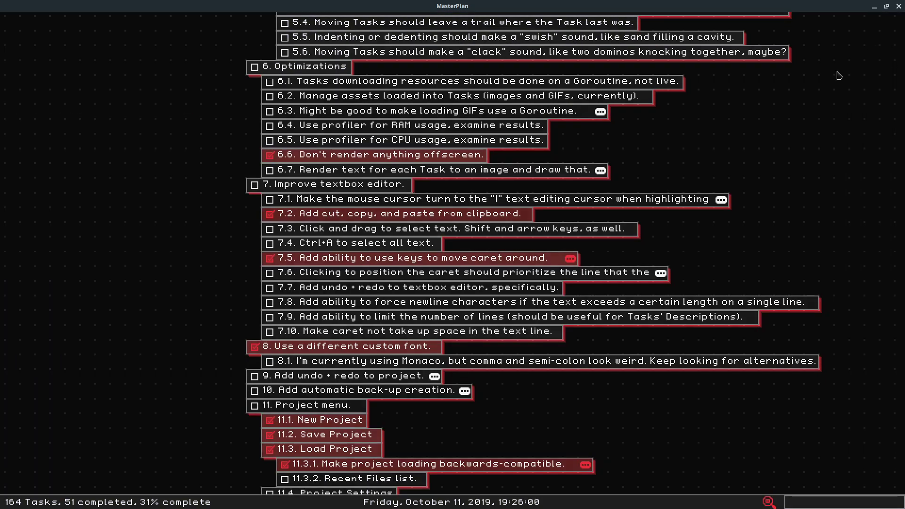
Set the colour theme back to Piano Black and close Project Settings
{"action": "right_click", "coordinate": [717, 140]}
{"action": "left_click", "coordinate": [713, 105]}
{"action": "left_click", "coordinate": [354, 49]}
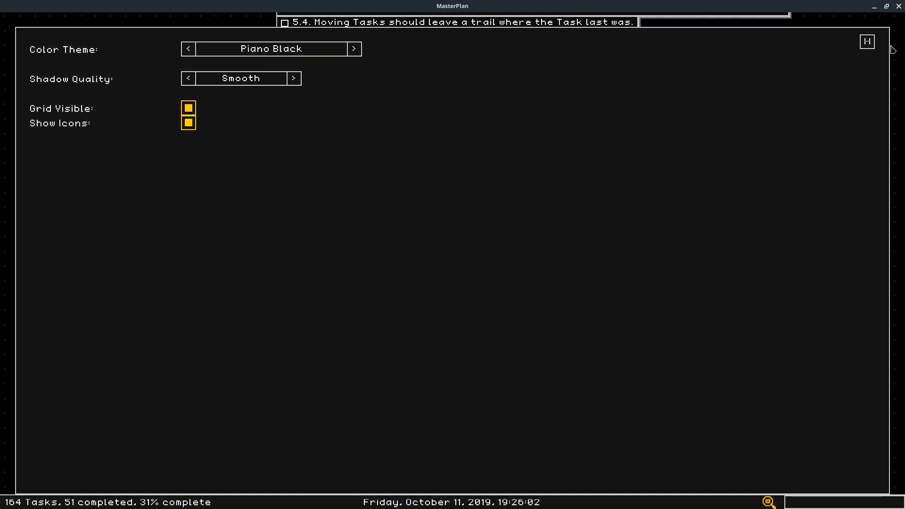
{"action": "left_click", "coordinate": [867, 42]}
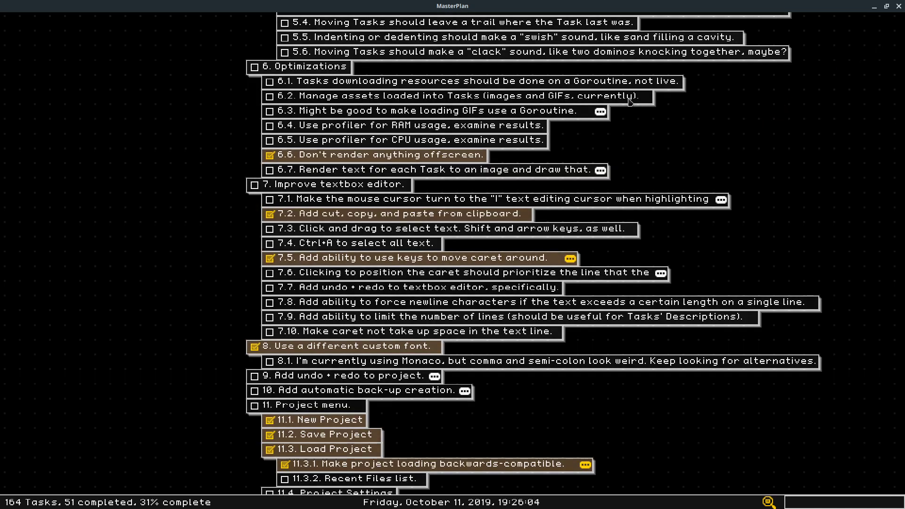
Turn shadow quality Off in Project Settings, then change it back
{"action": "scroll", "coordinate": [646, 155], "scroll_direction": "up", "scroll_amount": 3}
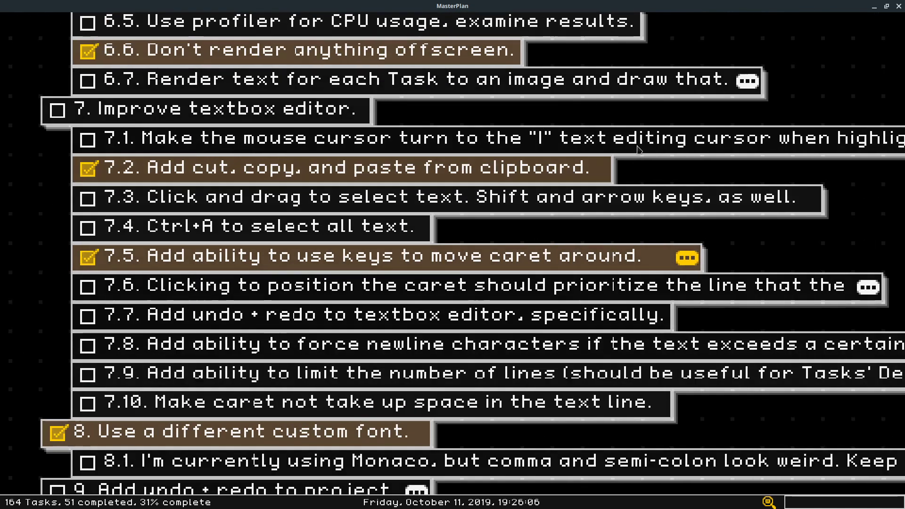
{"action": "right_click", "coordinate": [625, 165]}
{"action": "left_click", "coordinate": [627, 135]}
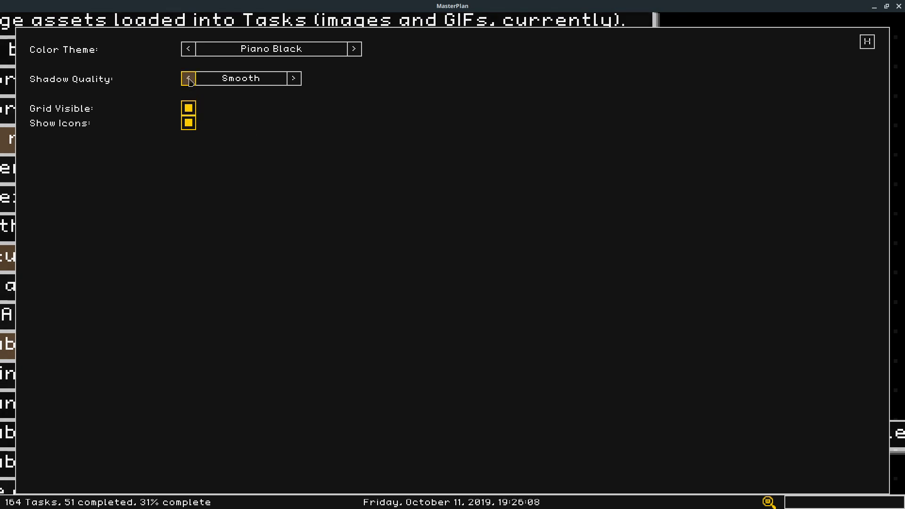
{"action": "left_click", "coordinate": [188, 77]}
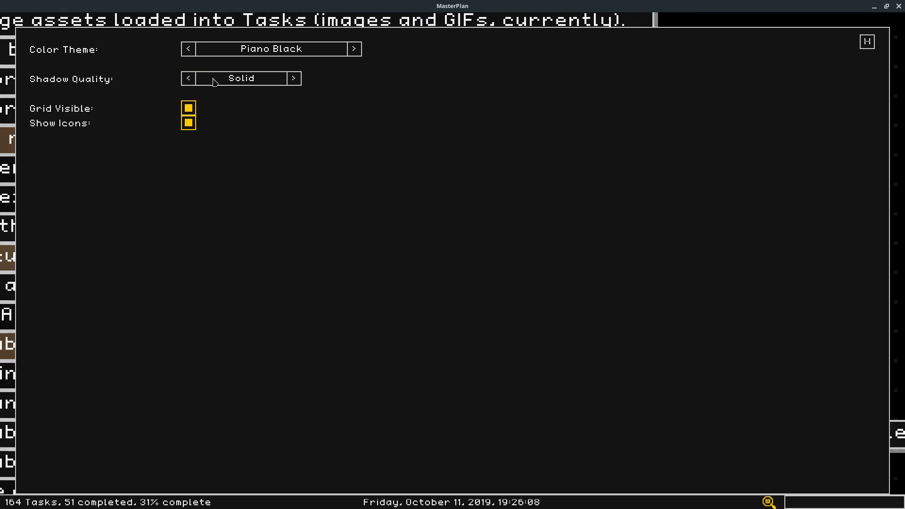
{"action": "left_click", "coordinate": [868, 42]}
{"action": "right_click", "coordinate": [580, 144]}
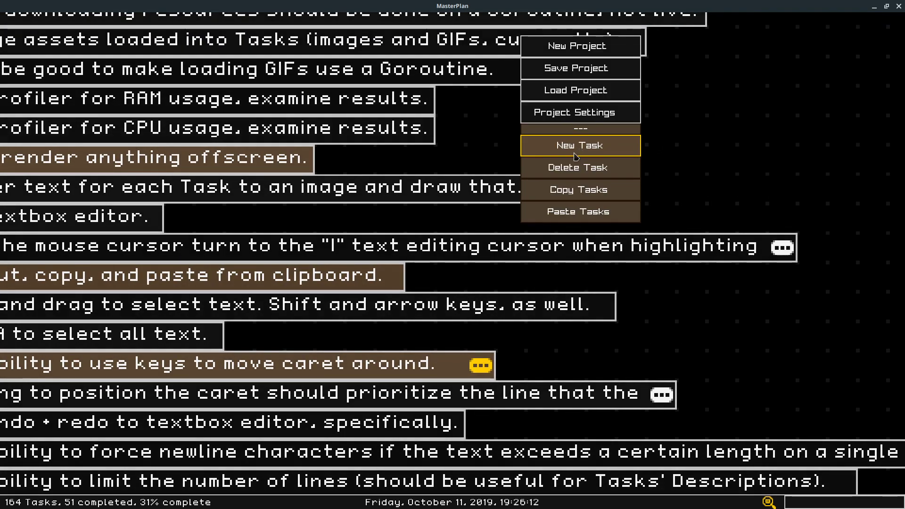
{"action": "left_click", "coordinate": [574, 113]}
{"action": "left_click", "coordinate": [292, 77]}
{"action": "left_click", "coordinate": [868, 42]}
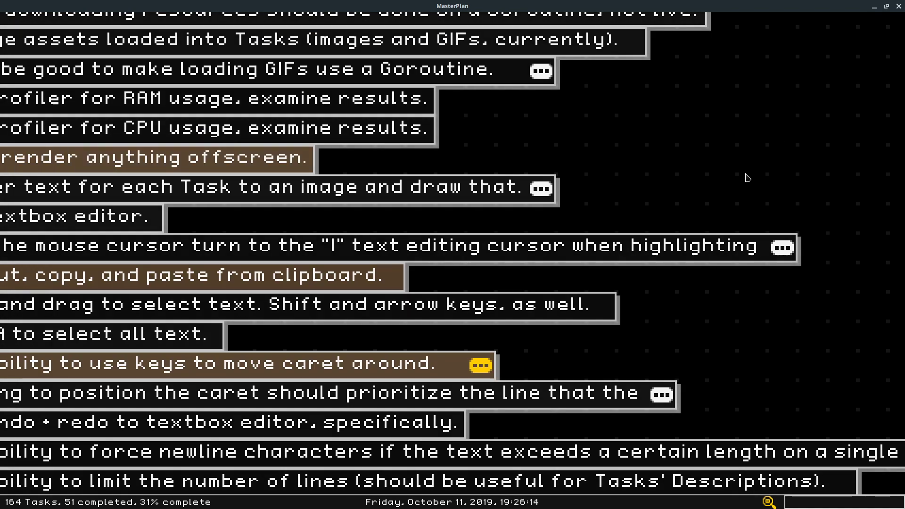
Reopen and close Project Settings, then pan the board to show more of the list
{"action": "right_click", "coordinate": [551, 127]}
{"action": "left_click", "coordinate": [547, 95]}
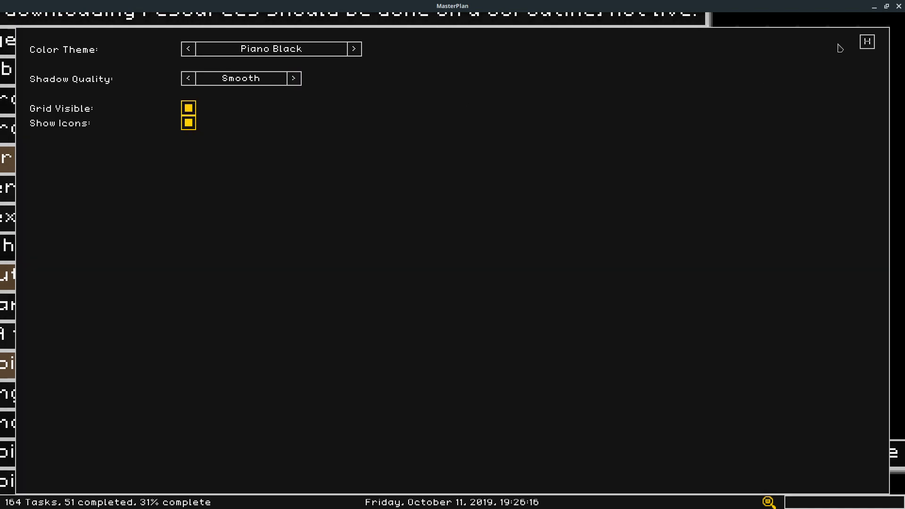
{"action": "left_click", "coordinate": [867, 42]}
{"action": "scroll", "coordinate": [594, 171], "scroll_direction": "down", "scroll_amount": 1}
{"action": "left_click_drag", "start_coordinate": [588, 172], "coordinate": [627, 146]}
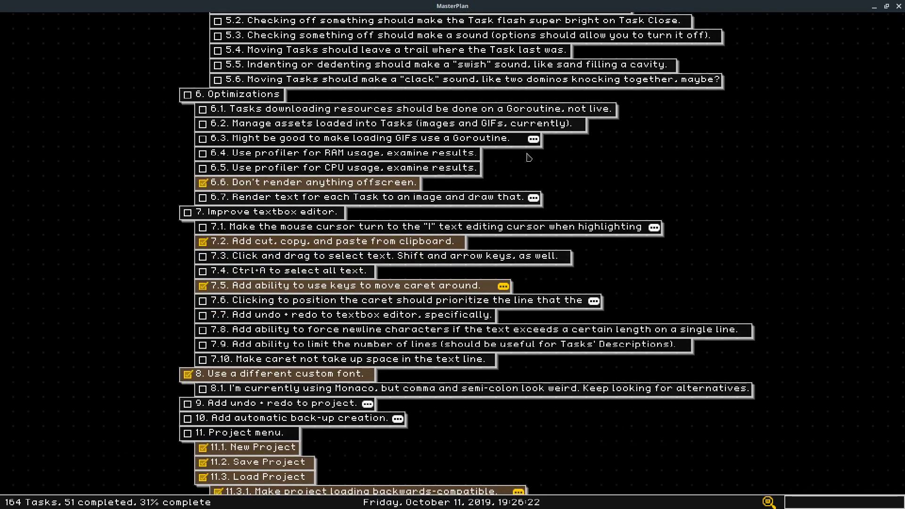
Switch the colour theme to Sunlight
{"action": "right_click", "coordinate": [551, 172]}
{"action": "left_click", "coordinate": [561, 137]}
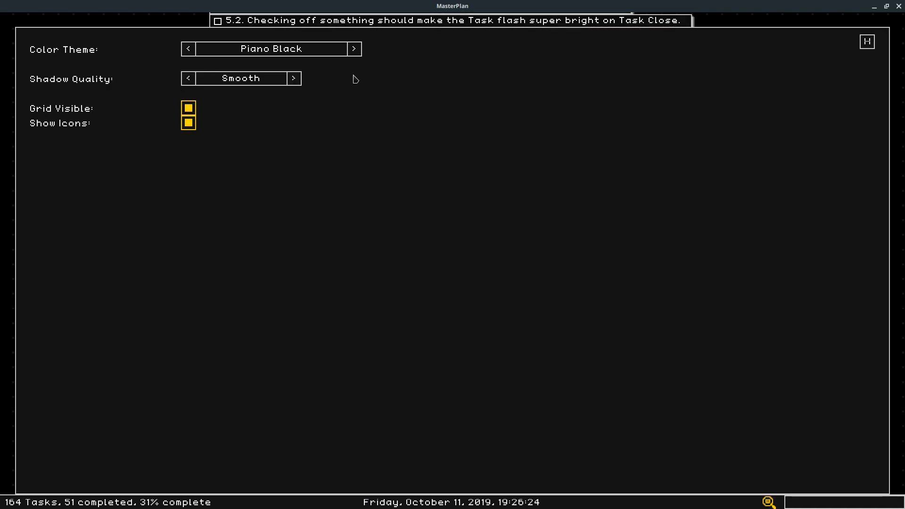
{"action": "left_click", "coordinate": [354, 49]}
{"action": "left_click", "coordinate": [866, 42]}
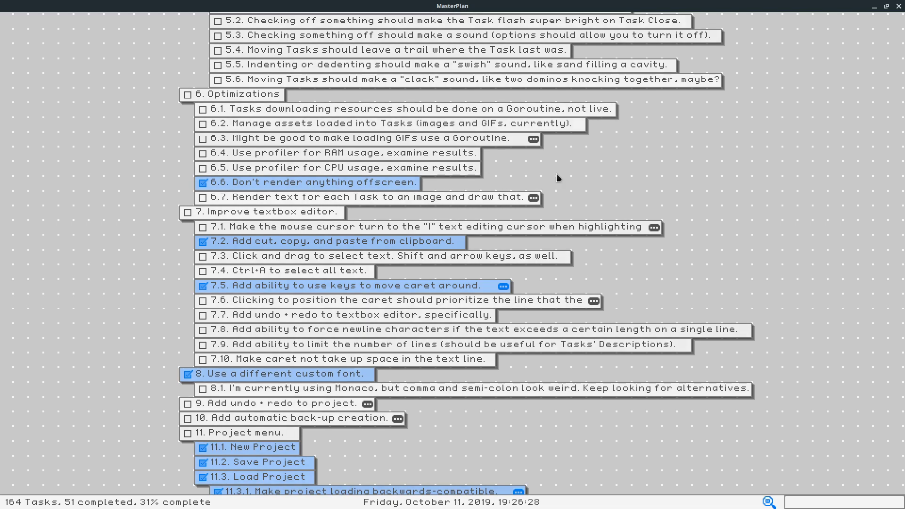
{"action": "right_click", "coordinate": [584, 163]}
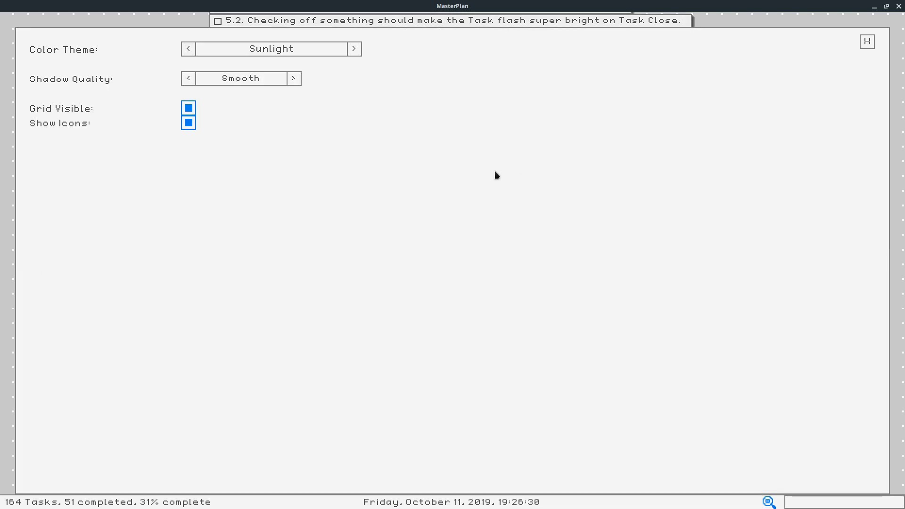
{"action": "left_click", "coordinate": [868, 42]}
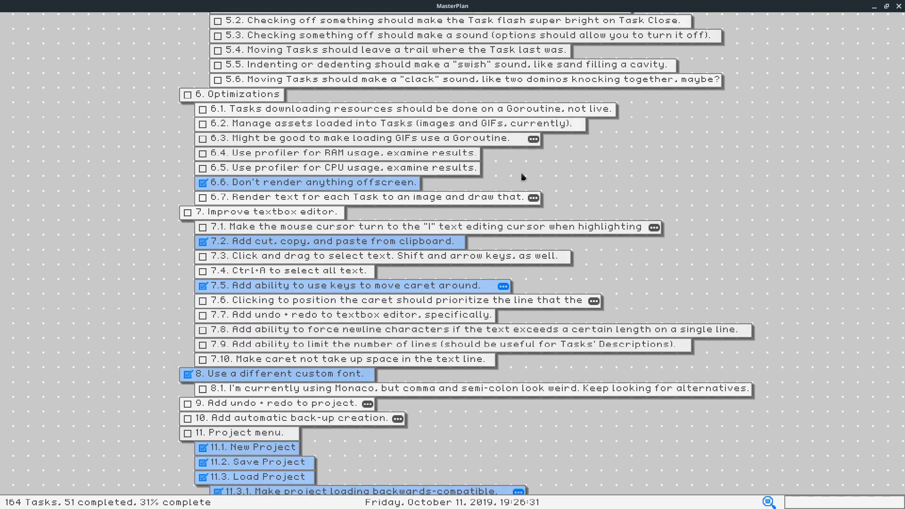
Change the colour theme to Blueprint, briefly flipping back to Sunlight
{"action": "right_click", "coordinate": [582, 168]}
{"action": "left_click", "coordinate": [556, 142]}
{"action": "left_click", "coordinate": [354, 49]}
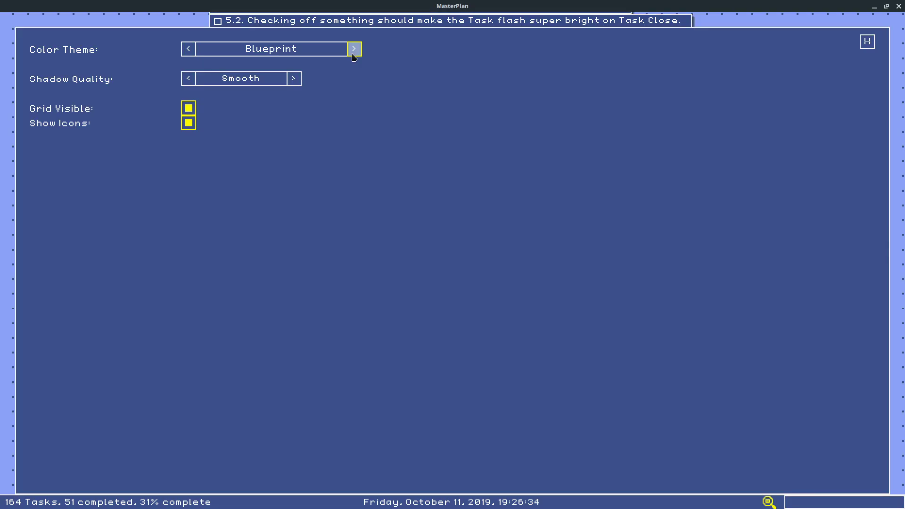
{"action": "left_click", "coordinate": [190, 52]}
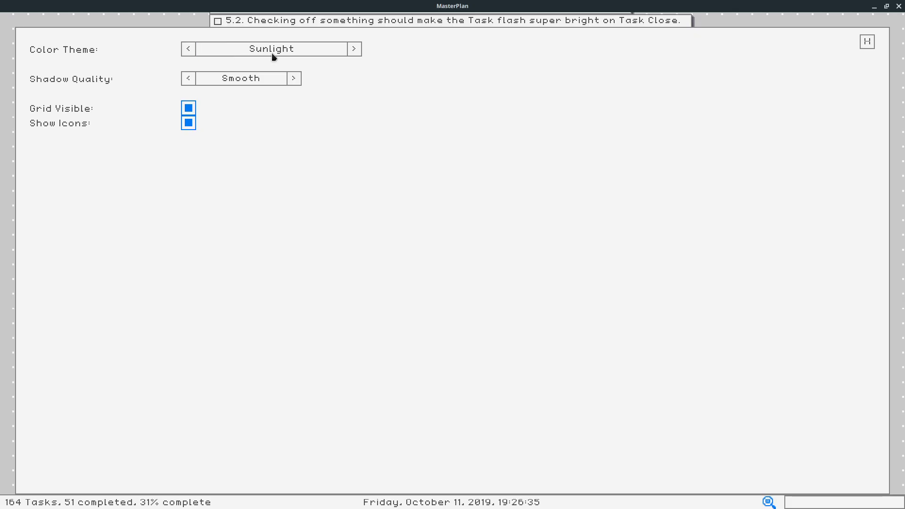
{"action": "left_click", "coordinate": [355, 51]}
{"action": "left_click", "coordinate": [869, 47]}
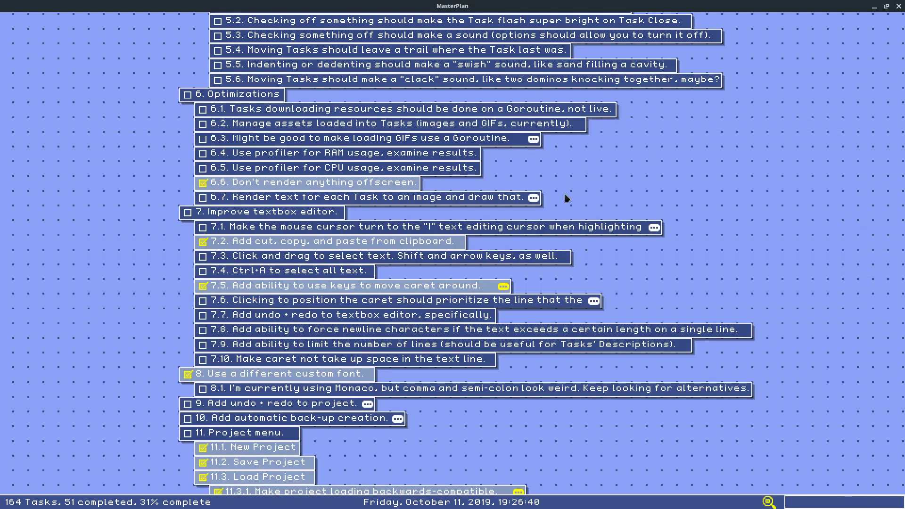
Pan to reveal the tasks above and set the colour theme to Moonlight
{"action": "left_click_drag", "start_coordinate": [565, 195], "coordinate": [599, 297]}
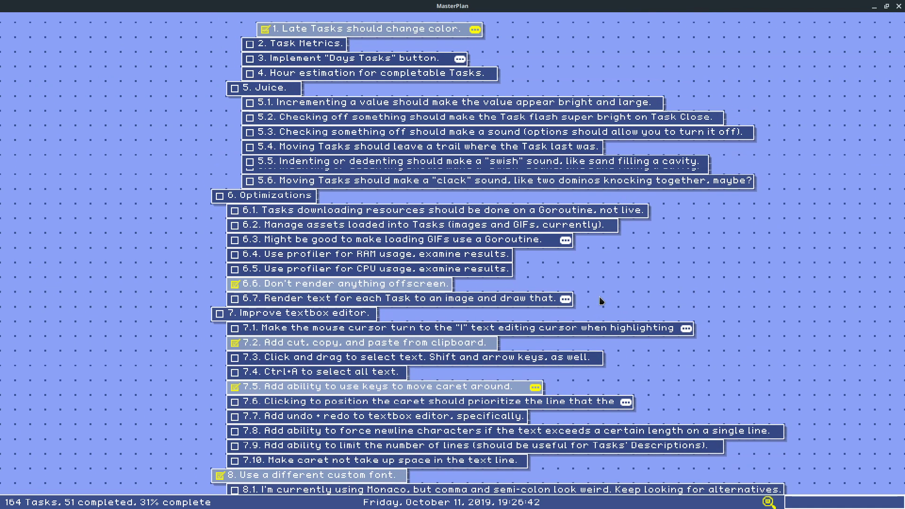
{"action": "right_click", "coordinate": [599, 264]}
{"action": "left_click", "coordinate": [600, 231]}
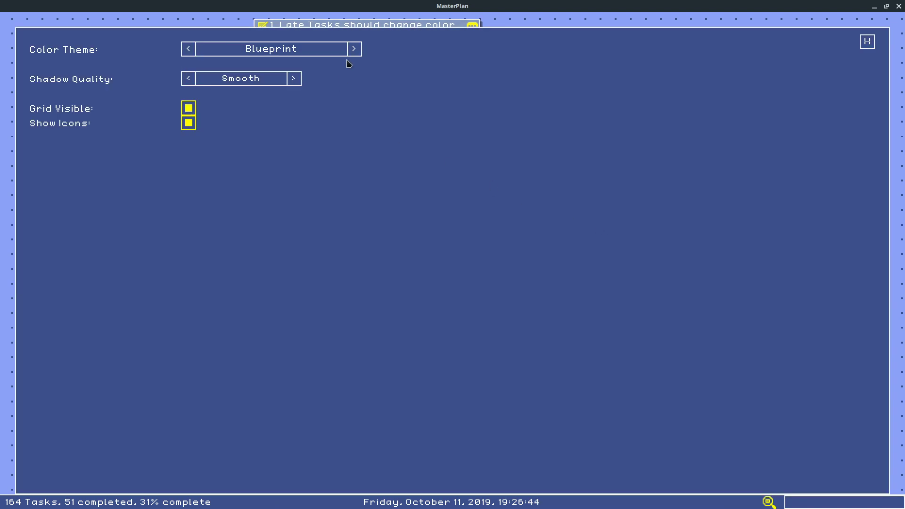
{"action": "left_click", "coordinate": [354, 49]}
{"action": "left_click", "coordinate": [866, 42]}
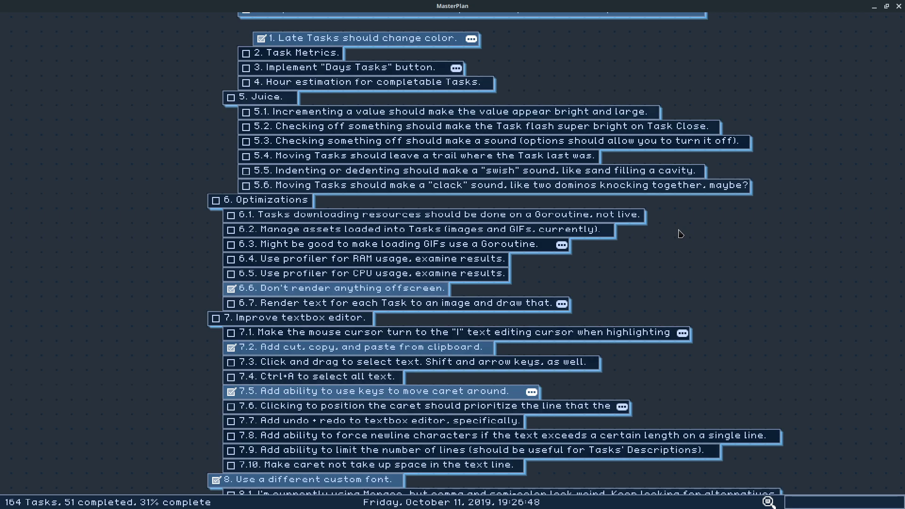
Pan the board and select task 6.3 about loading GIFs on a Goroutine
{"action": "right_click", "coordinate": [673, 230]}
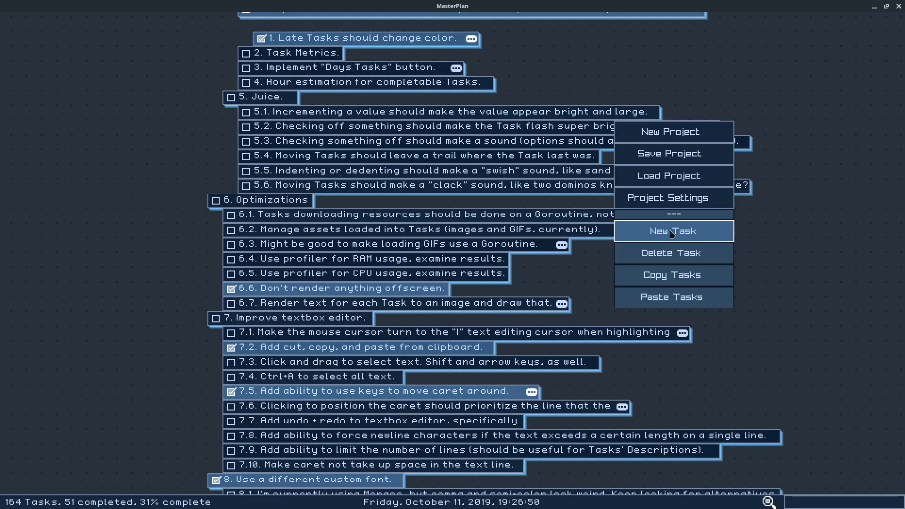
{"action": "left_click", "coordinate": [581, 271]}
{"action": "left_click_drag", "start_coordinate": [581, 272], "coordinate": [591, 247]}
{"action": "right_click", "coordinate": [593, 251]}
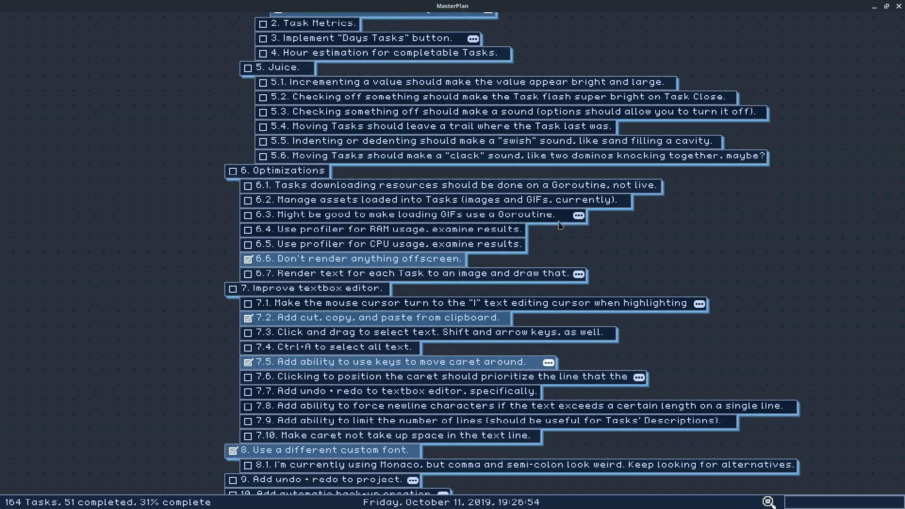
{"action": "left_click", "coordinate": [255, 218]}
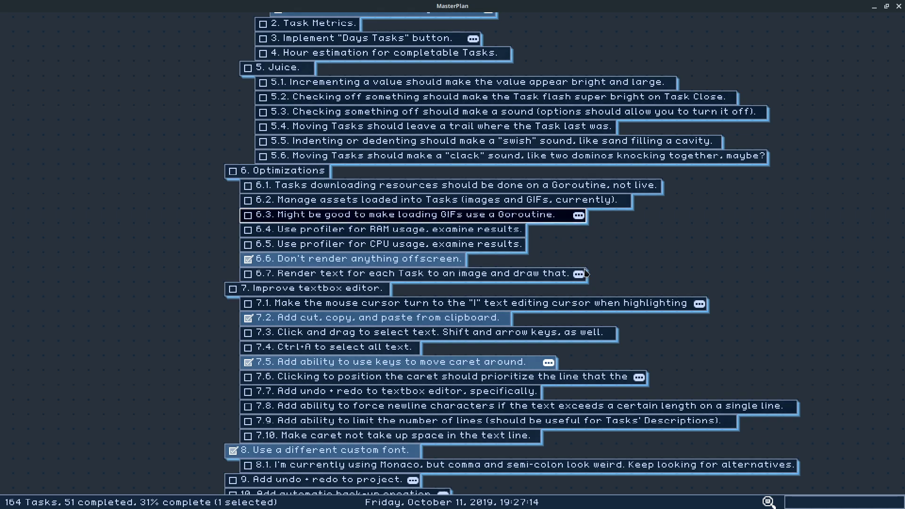
Pan to the Milestones tasks and insert a new empty task near 'Implement a deadline'
{"action": "left_click_drag", "start_coordinate": [635, 246], "coordinate": [707, 159]}
{"action": "left_click_drag", "start_coordinate": [674, 239], "coordinate": [679, 278]}
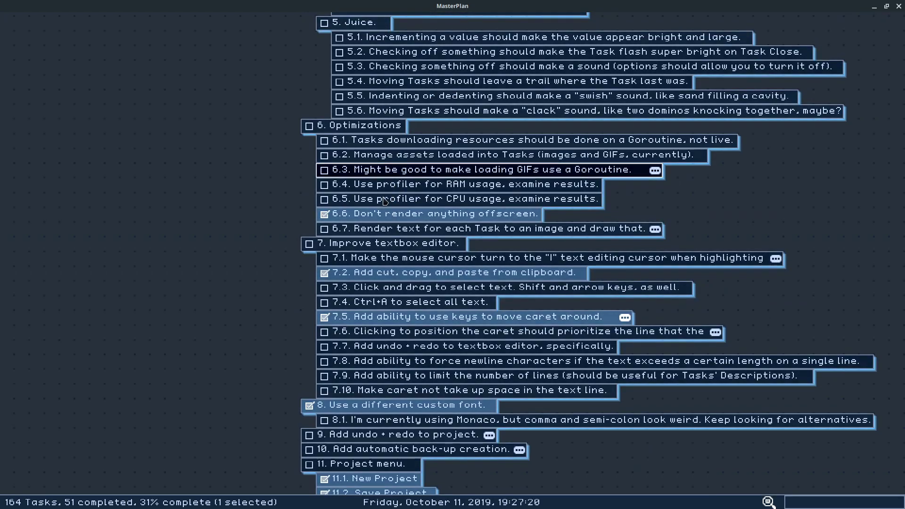
{"action": "left_click_drag", "start_coordinate": [387, 207], "coordinate": [396, 349]}
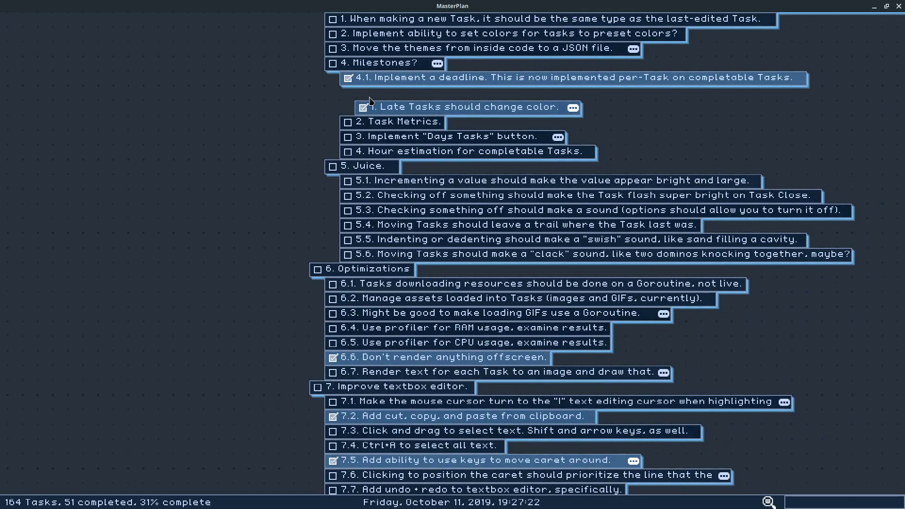
{"action": "left_click_drag", "start_coordinate": [374, 78], "coordinate": [373, 87]}
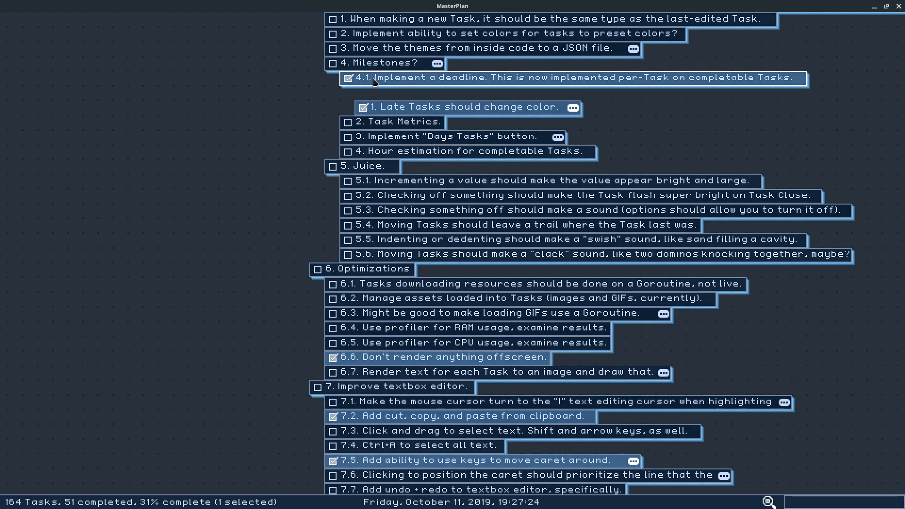
{"action": "right_click", "coordinate": [373, 87]}
{"action": "left_click", "coordinate": [365, 75]}
{"action": "left_click", "coordinate": [380, 81]}
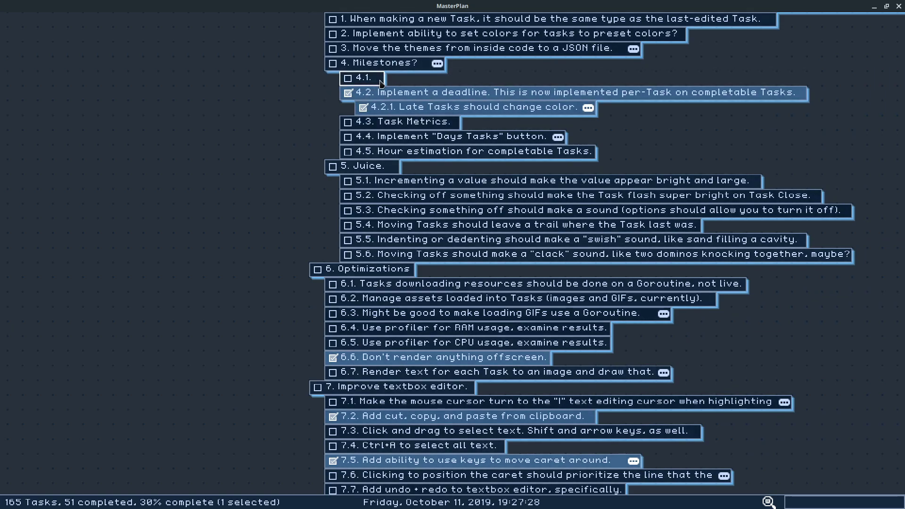
Indent the empty task under 'Implement a deadline' and delete the stray empty task
{"action": "key", "text": "shift+Down"}
{"action": "key", "text": "shift+Right"}
{"action": "key", "text": "shift+Right"}
{"action": "key", "text": "shift+Left"}
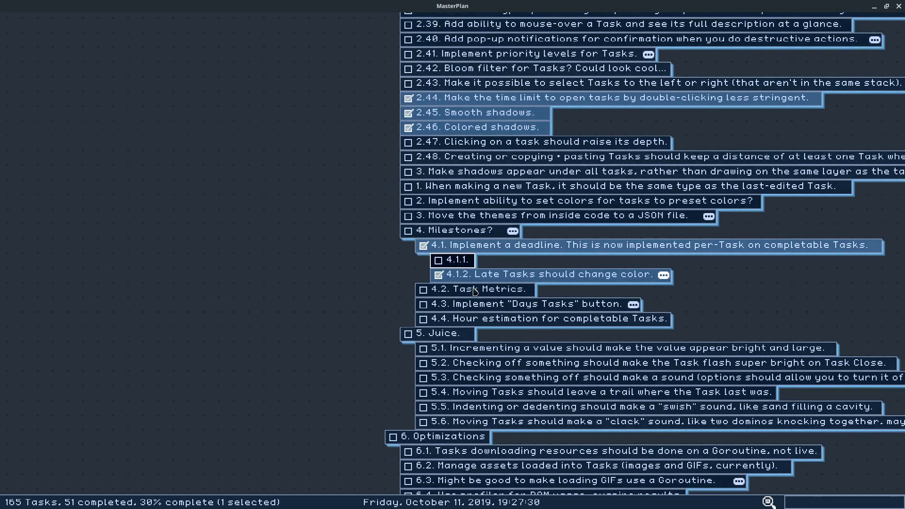
{"action": "double_click", "coordinate": [467, 265]}
{"action": "left_click", "coordinate": [883, 37]}
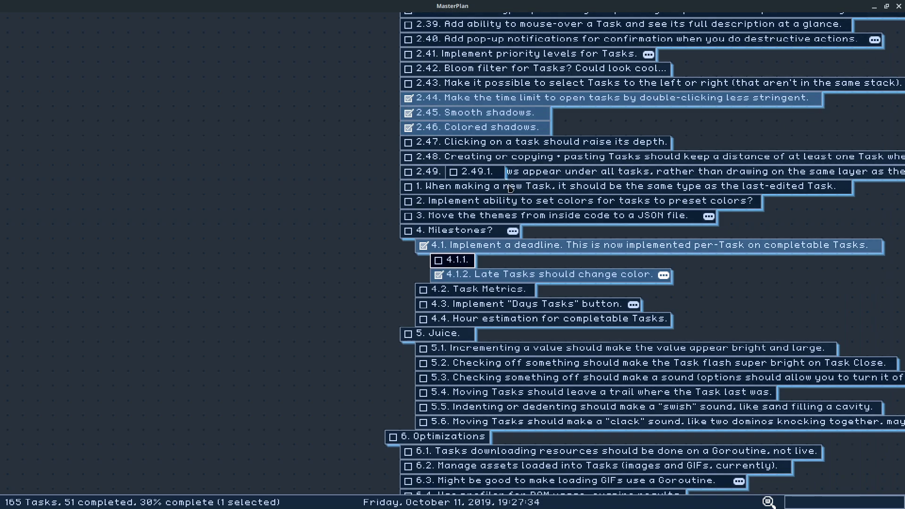
{"action": "left_click_drag", "start_coordinate": [480, 173], "coordinate": [278, 207]}
{"action": "key", "text": "Delete"}
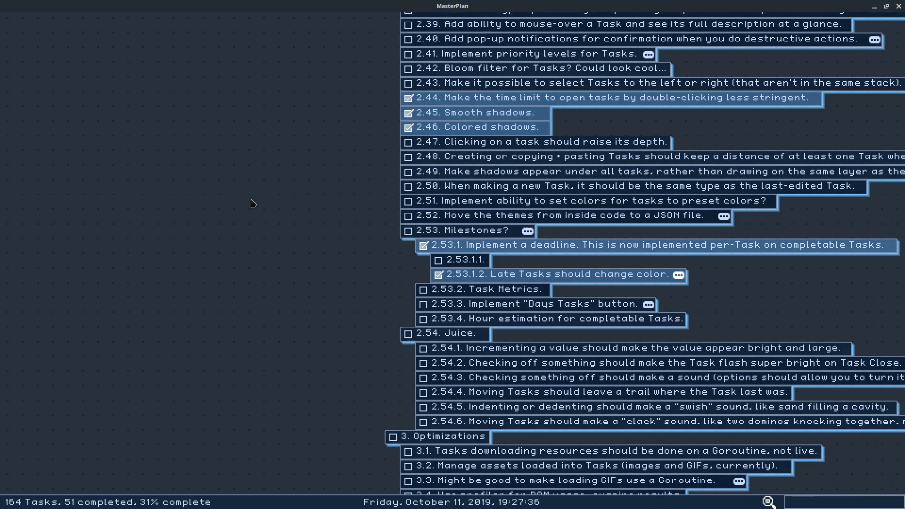
Enable an October 11, 2019 deadline on subtask 2.53.1.1 and re-centre the Milestones tasks
{"action": "left_click", "coordinate": [471, 265]}
{"action": "double_click", "coordinate": [471, 265]}
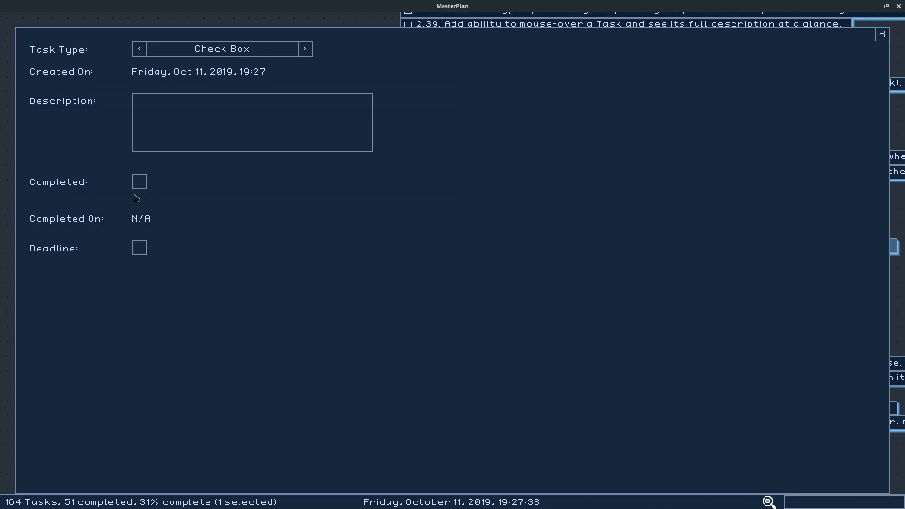
{"action": "left_click", "coordinate": [140, 248]}
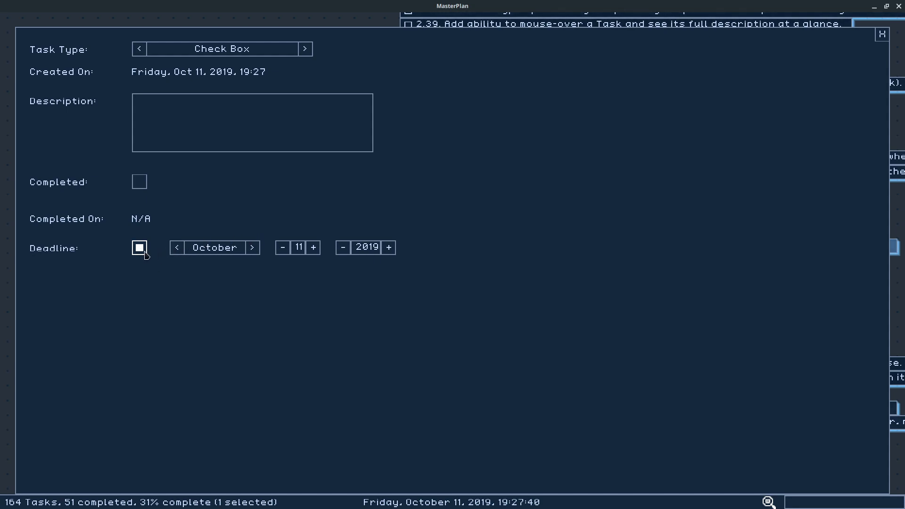
{"action": "left_click", "coordinate": [252, 248]}
{"action": "left_click", "coordinate": [182, 252]}
{"action": "left_click", "coordinate": [883, 35]}
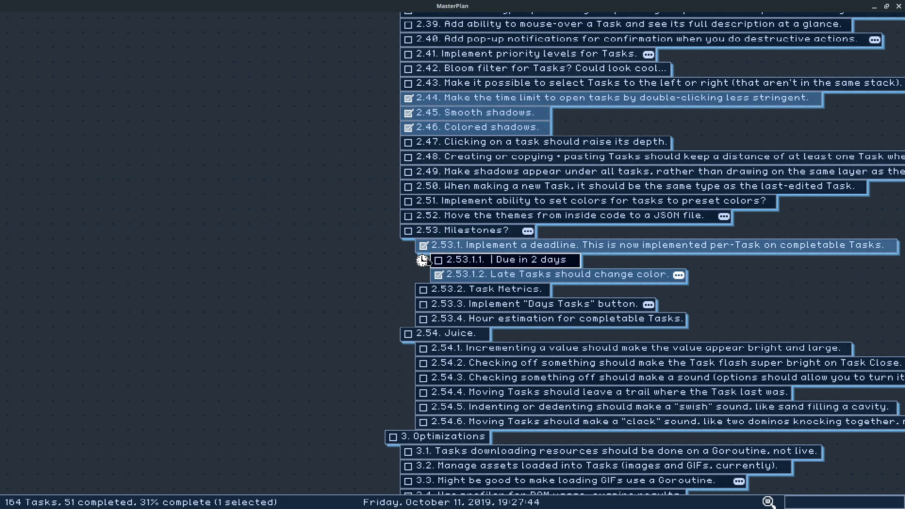
{"action": "scroll", "coordinate": [520, 273], "scroll_direction": "up", "scroll_amount": 2}
{"action": "left_click_drag", "start_coordinate": [521, 272], "coordinate": [400, 264]}
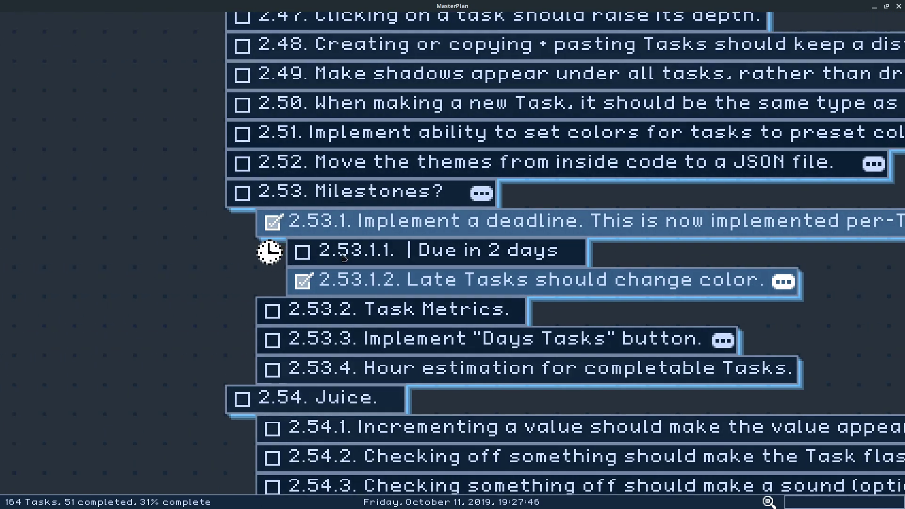
Cycle the colour theme through Dark Crimson to Piano Black and close Project Settings
{"action": "right_click", "coordinate": [182, 238]}
{"action": "left_click", "coordinate": [186, 202]}
{"action": "left_click", "coordinate": [355, 49]}
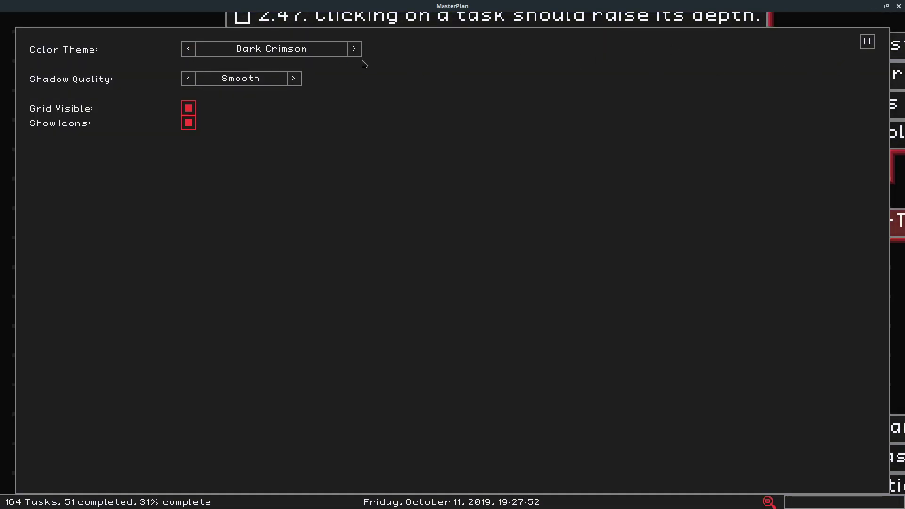
{"action": "left_click", "coordinate": [354, 49]}
{"action": "left_click", "coordinate": [868, 41]}
Select task 2.53.1.1, clear the selection, and bring up Project Settings again
{"action": "left_click", "coordinate": [372, 256]}
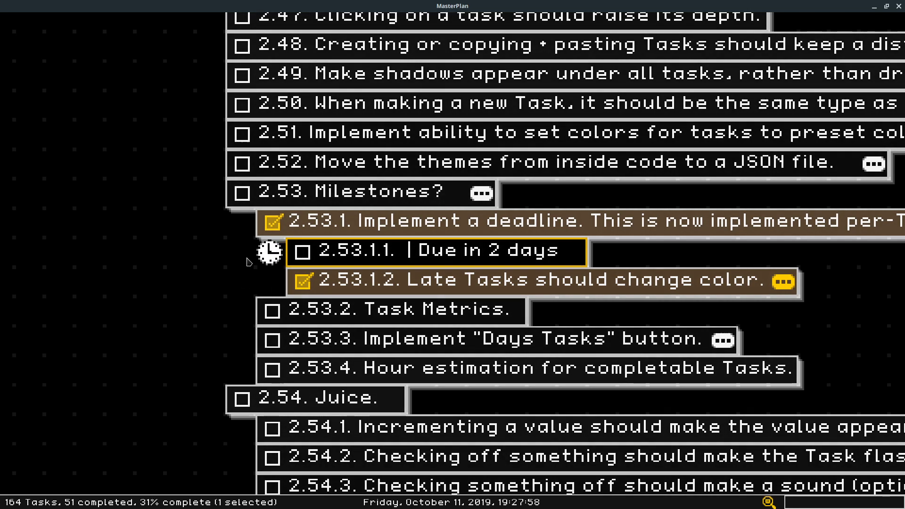
{"action": "scroll", "coordinate": [201, 249], "scroll_direction": "down", "scroll_amount": 1}
{"action": "left_click", "coordinate": [244, 328]}
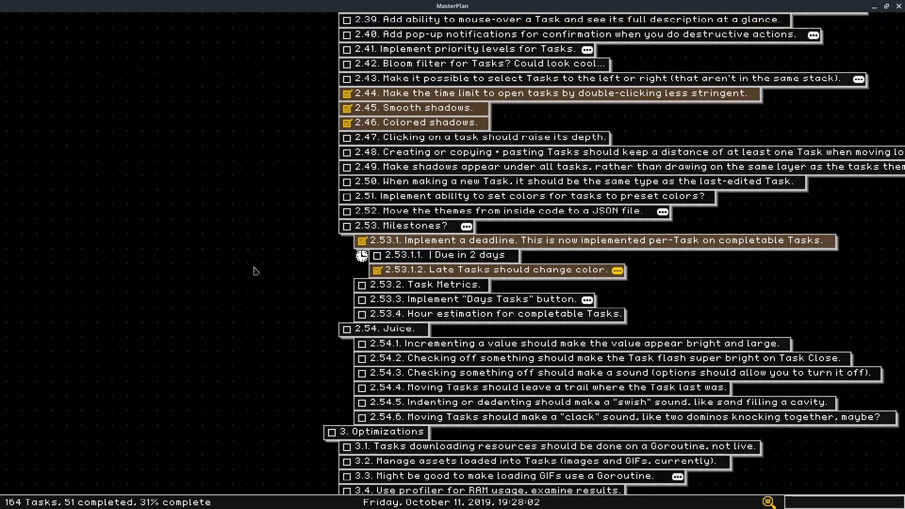
{"action": "right_click", "coordinate": [255, 271]}
{"action": "left_click", "coordinate": [255, 235]}
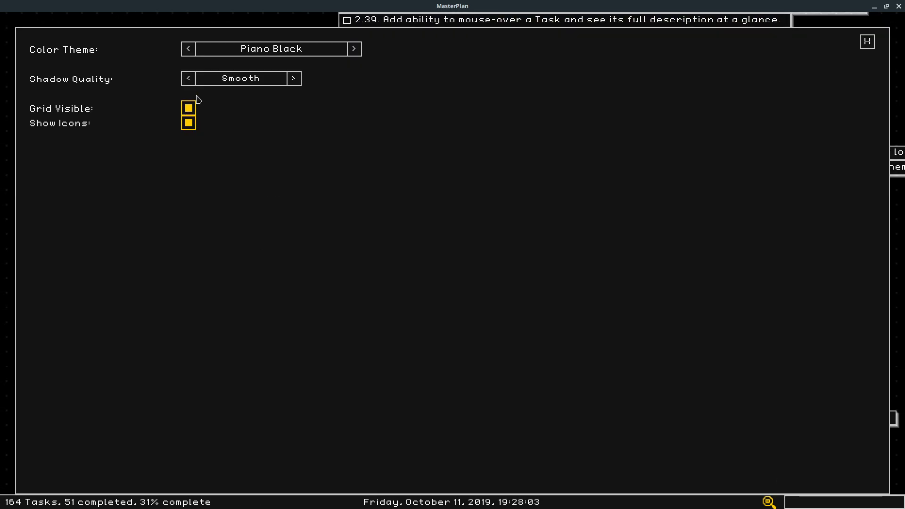
Review subtask 2.53.1.1's October 11, 2019 deadline, now shown as 'Due today!' on the board
{"action": "left_click", "coordinate": [871, 42]}
{"action": "double_click", "coordinate": [345, 253]}
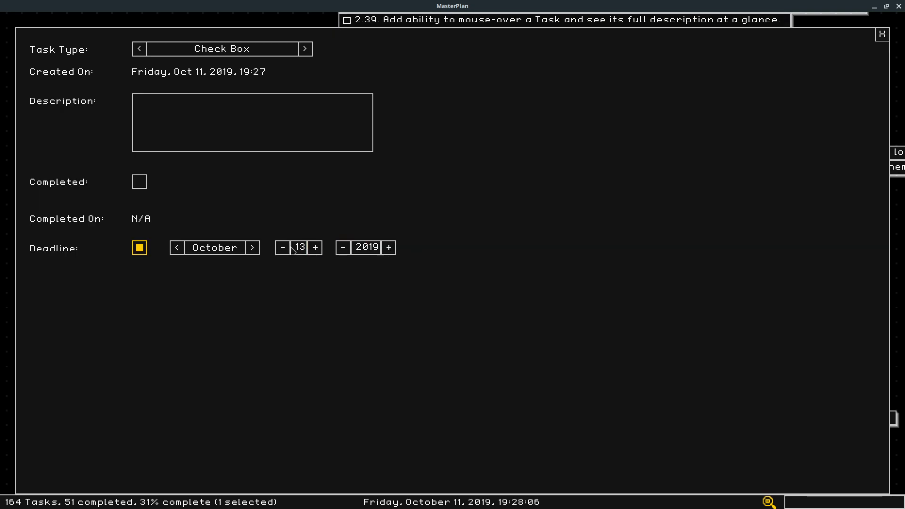
{"action": "left_click", "coordinate": [882, 36]}
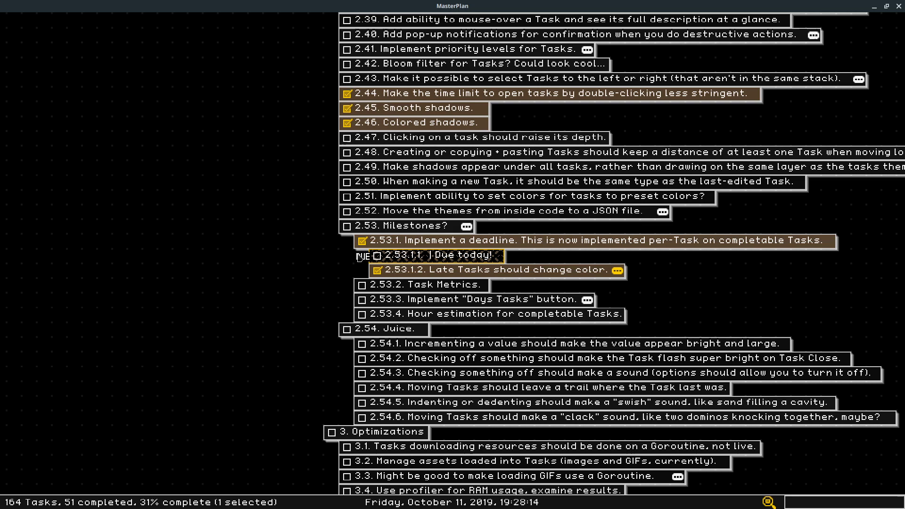
{"action": "scroll", "coordinate": [421, 257], "scroll_direction": "up", "scroll_amount": 4}
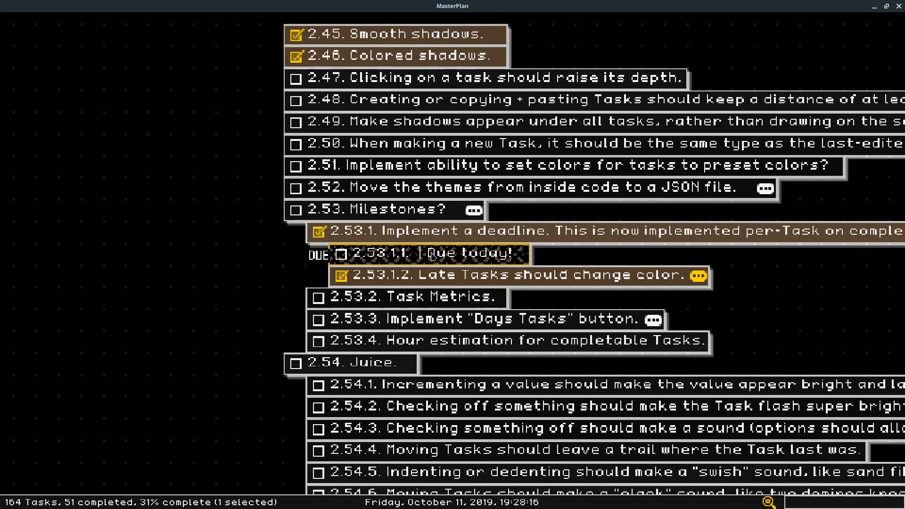
{"action": "left_click", "coordinate": [264, 275]}
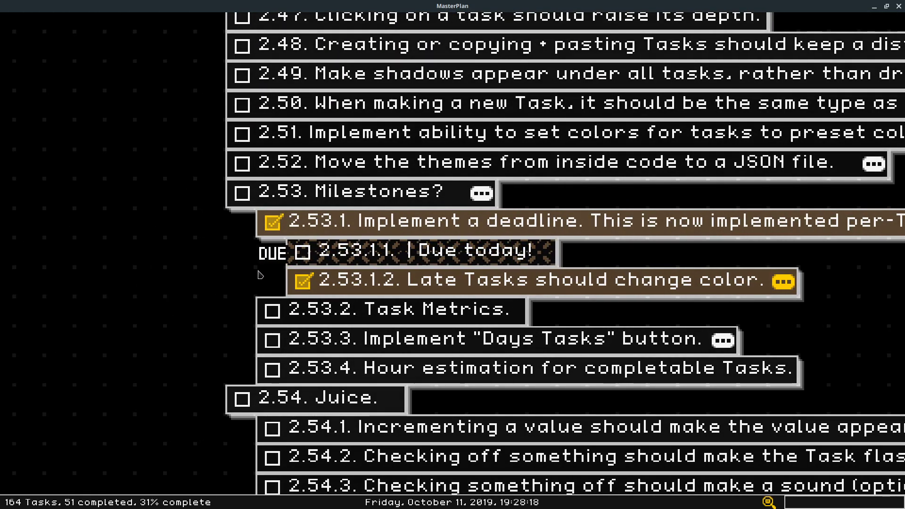
{"action": "scroll", "coordinate": [363, 269], "scroll_direction": "down", "scroll_amount": 2}
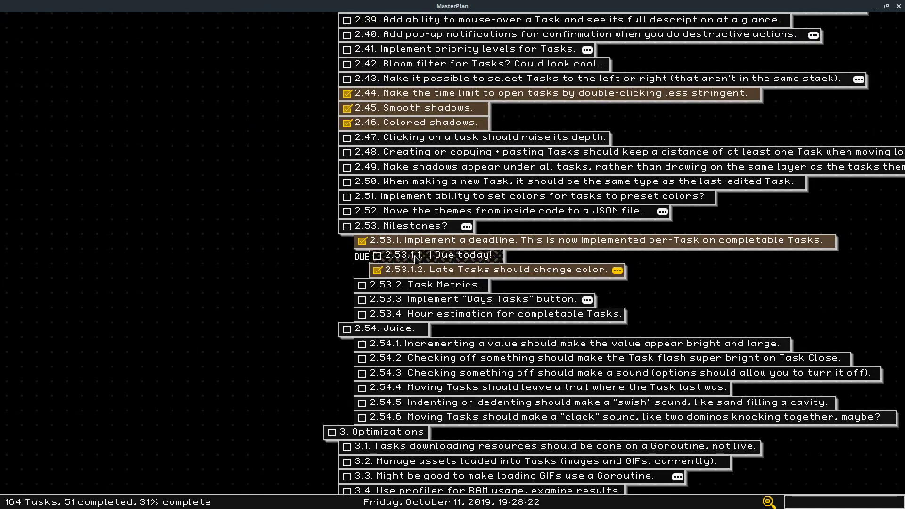
Move task 2.53.1.1's deadline to October 10, 2019 so it turns LATE
{"action": "right_click", "coordinate": [313, 204]}
{"action": "left_click", "coordinate": [445, 264]}
{"action": "double_click", "coordinate": [438, 258]}
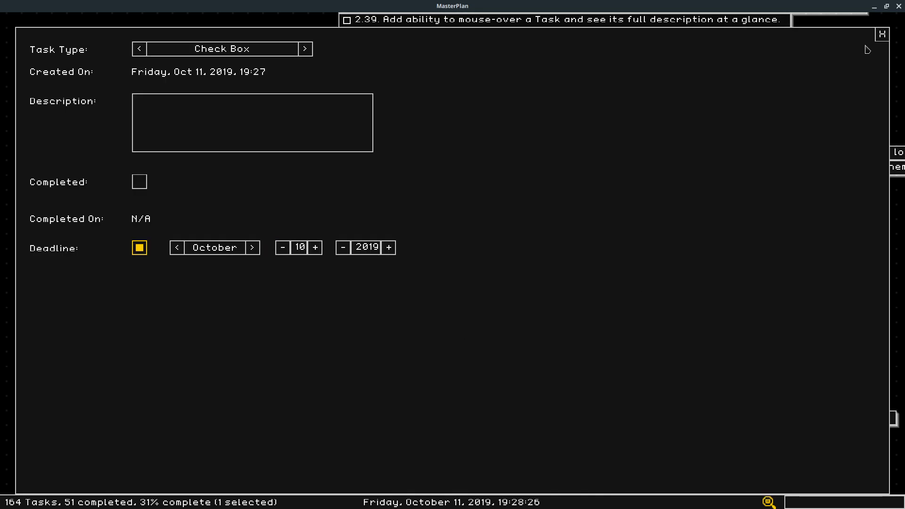
{"action": "left_click", "coordinate": [882, 34]}
Reopen task 2.53.1.1's details to confirm its October 10 deadline and Overdue! status
{"action": "scroll", "coordinate": [501, 258], "scroll_direction": "up", "scroll_amount": 2}
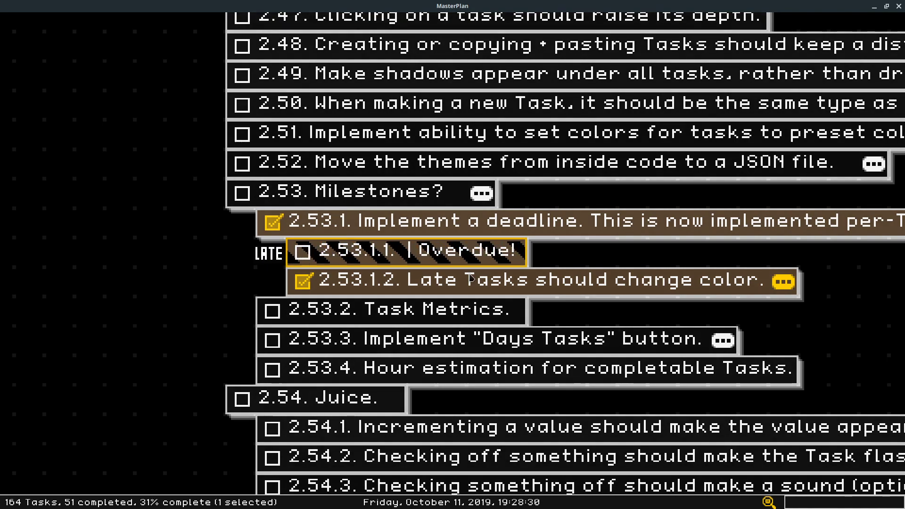
{"action": "key", "text": "Escape"}
{"action": "scroll", "coordinate": [448, 265], "scroll_direction": "down", "scroll_amount": 2}
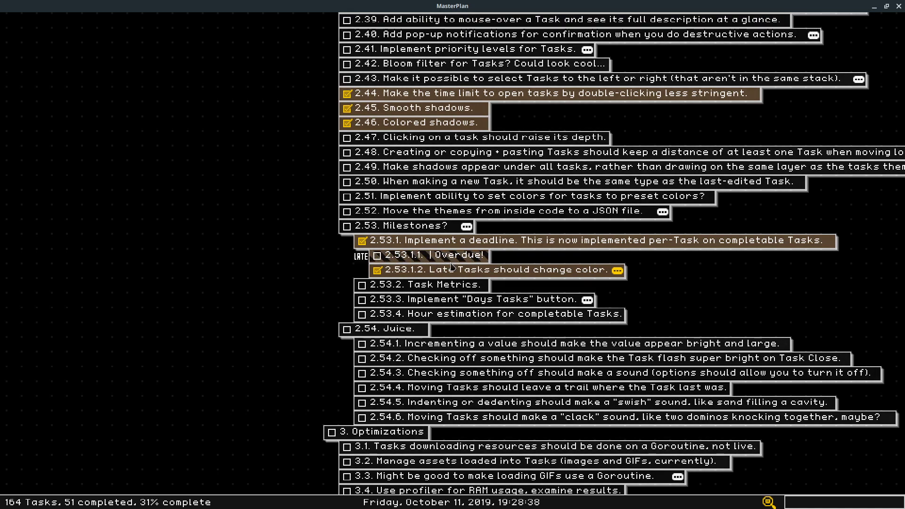
{"action": "left_click", "coordinate": [422, 261]}
{"action": "double_click", "coordinate": [422, 261]}
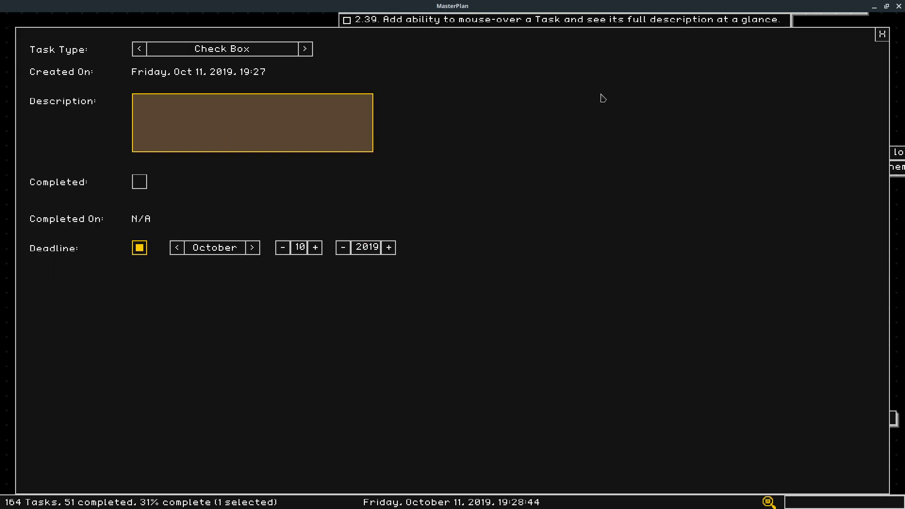
{"action": "left_click", "coordinate": [882, 35]}
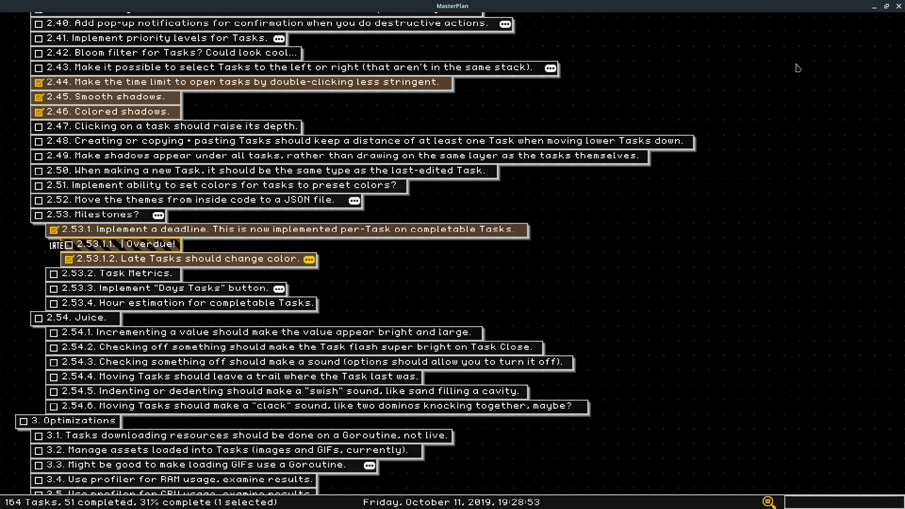
{"action": "left_click_drag", "start_coordinate": [797, 68], "coordinate": [510, 59]}
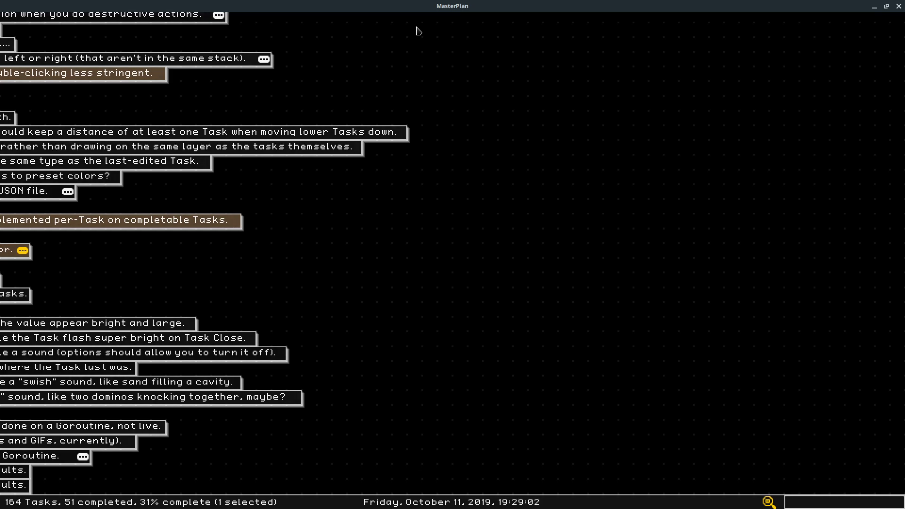
{"action": "scroll", "coordinate": [658, 157], "scroll_direction": "up", "scroll_amount": 1}
{"action": "left_click_drag", "start_coordinate": [659, 158], "coordinate": [296, 154]}
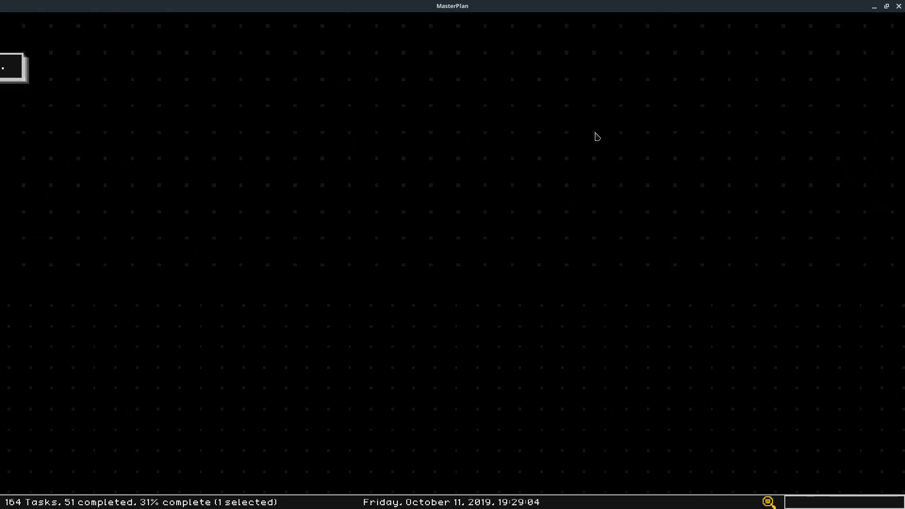
{"action": "scroll", "coordinate": [596, 137], "scroll_direction": "down", "scroll_amount": 2}
{"action": "left_click_drag", "start_coordinate": [721, 164], "coordinate": [334, 158]}
{"action": "left_click_drag", "start_coordinate": [525, 106], "coordinate": [702, 102]}
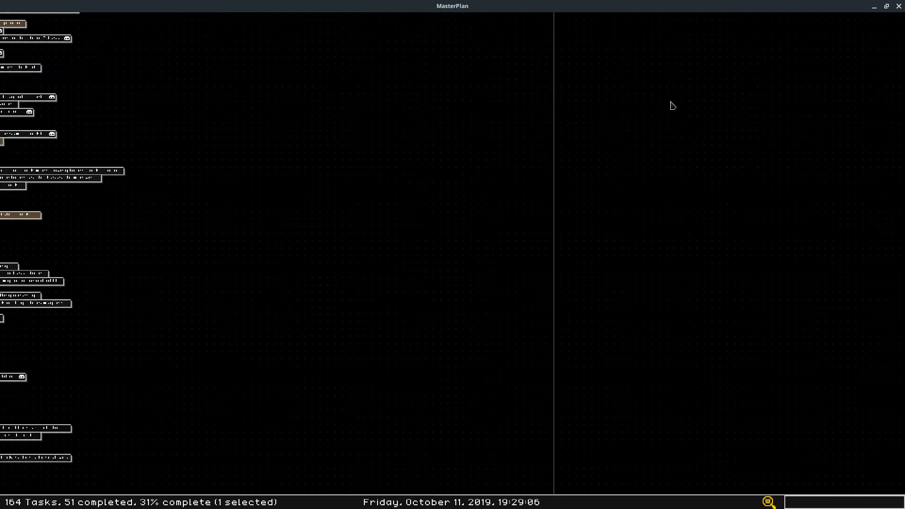
{"action": "key", "text": "a"}
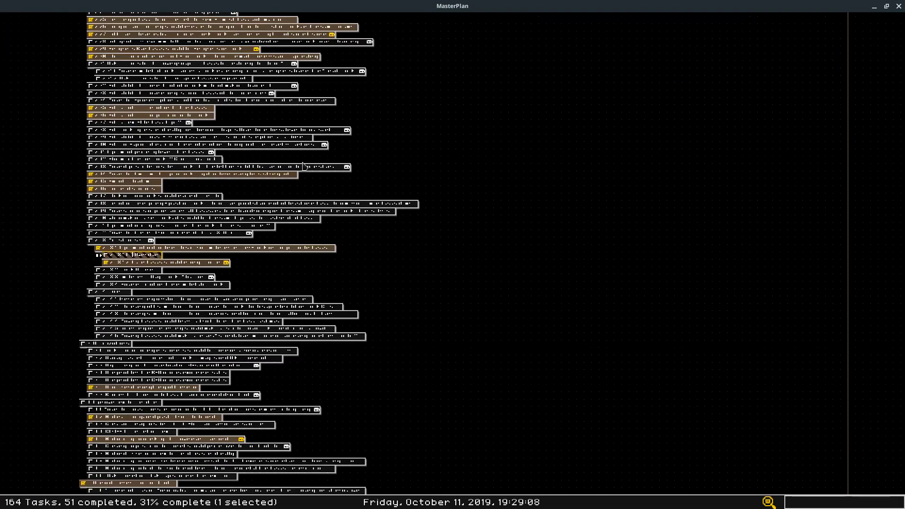
{"action": "scroll", "coordinate": [616, 113], "scroll_direction": "up", "scroll_amount": 2}
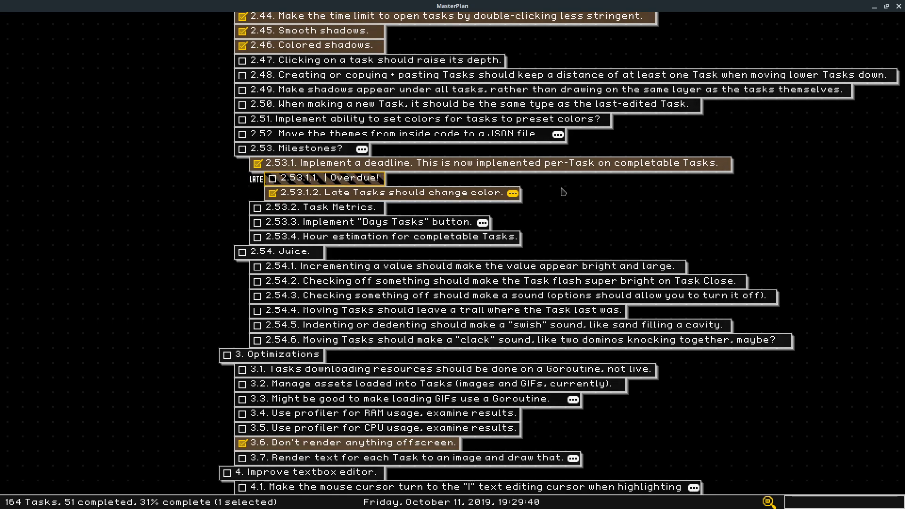
{"action": "left_click", "coordinate": [642, 231]}
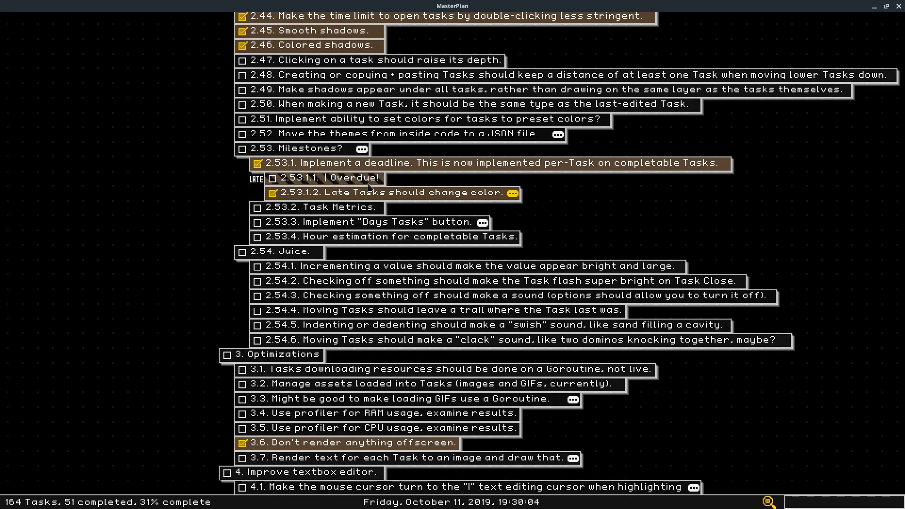
{"action": "left_click_drag", "start_coordinate": [385, 195], "coordinate": [416, 218]}
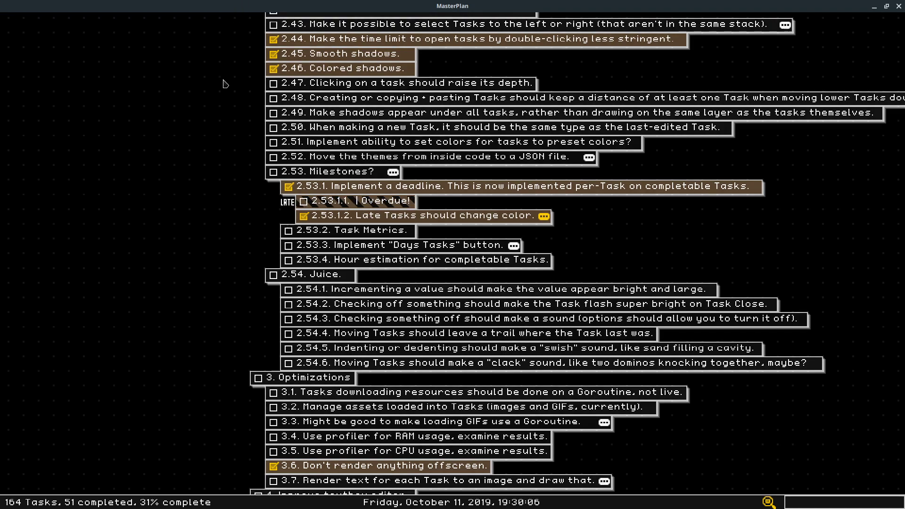
{"action": "left_click", "coordinate": [325, 207]}
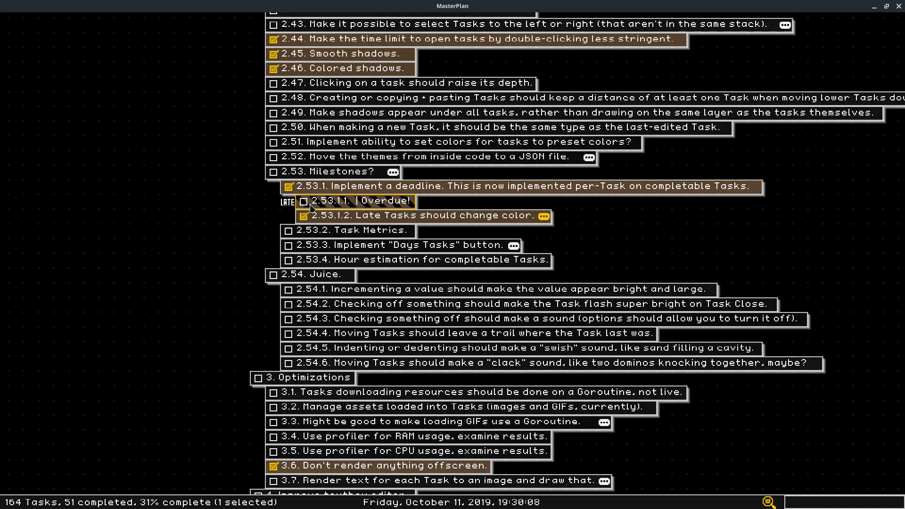
Make task 2.53.1.1 a Progression task described as 'Complete 10 levels.'
{"action": "double_click", "coordinate": [300, 209]}
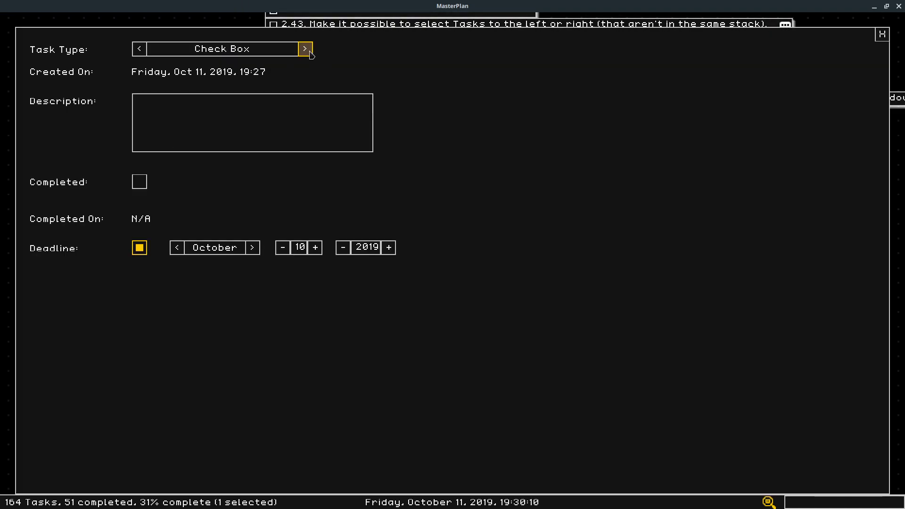
{"action": "left_click", "coordinate": [140, 51]}
{"action": "left_click", "coordinate": [140, 50]}
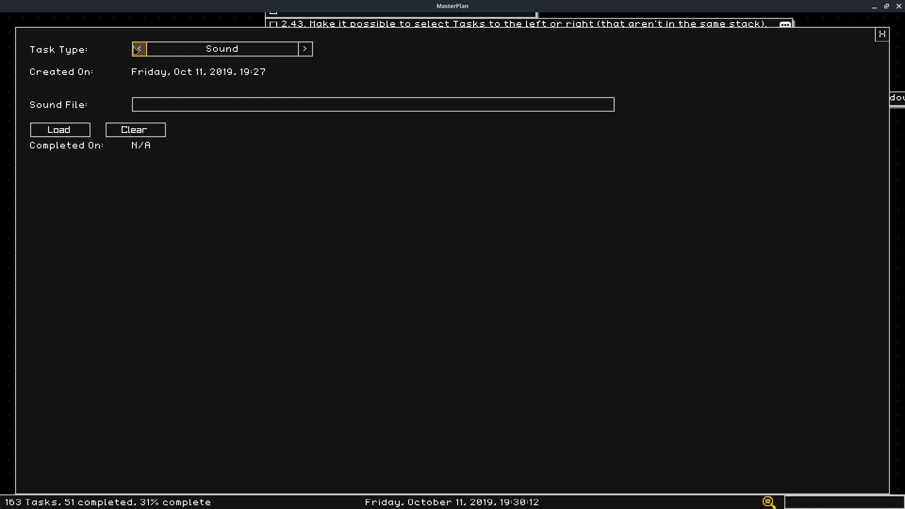
{"action": "left_click", "coordinate": [305, 49]}
{"action": "left_click", "coordinate": [305, 49]}
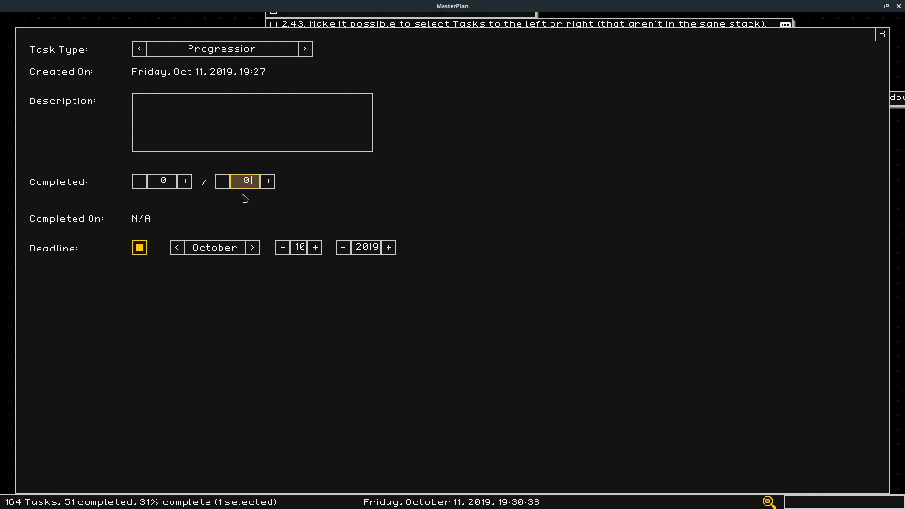
{"action": "left_click", "coordinate": [230, 112]}
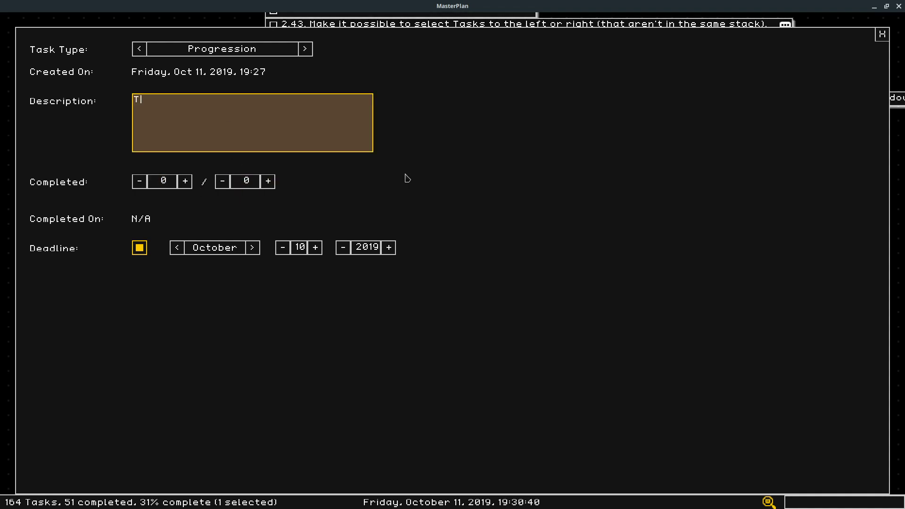
{"action": "type", "text": "Complete 10 levels."}
Set its deadline to October 18 and its progress to 3 of 10 completed
{"action": "left_click", "coordinate": [315, 248]}
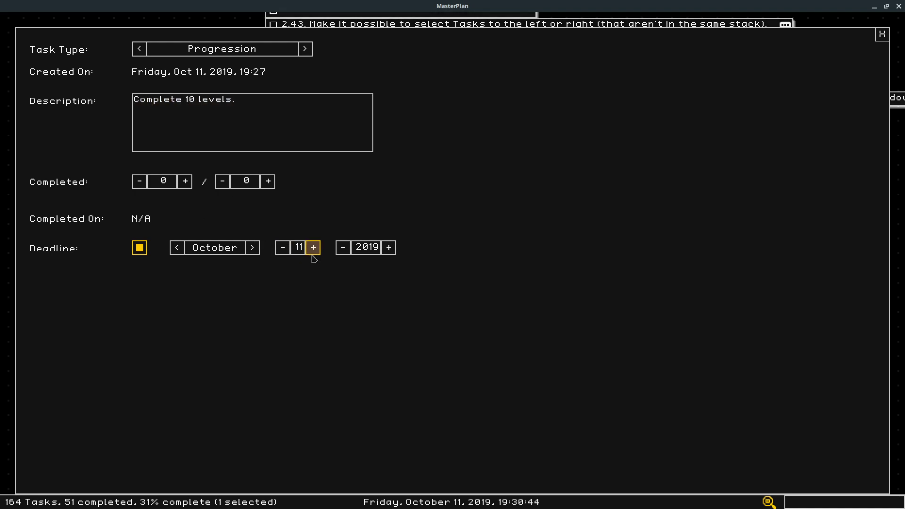
{"action": "left_click", "coordinate": [314, 248]}
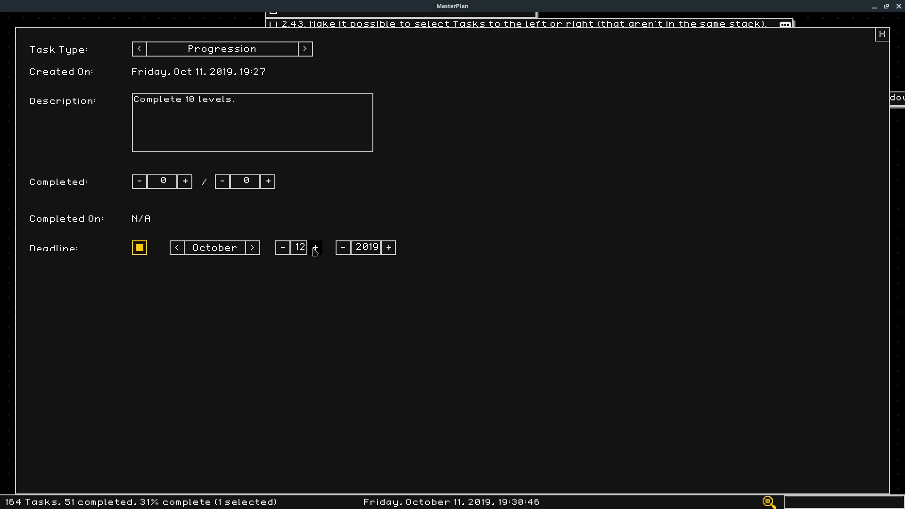
{"action": "left_click", "coordinate": [315, 247]}
{"action": "left_click", "coordinate": [315, 248]}
{"action": "left_click", "coordinate": [315, 247]}
{"action": "left_click", "coordinate": [315, 248]}
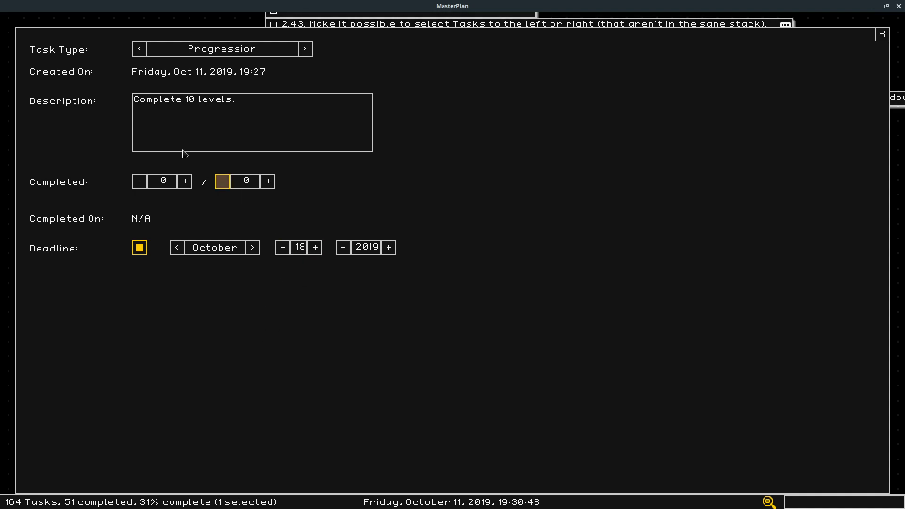
{"action": "left_click", "coordinate": [174, 187]}
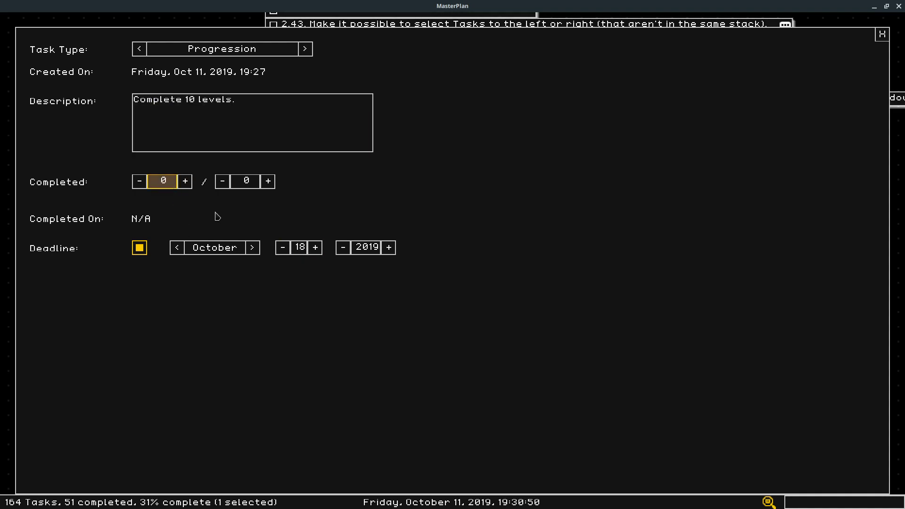
{"action": "type", "text": "30"}
{"action": "key", "text": "BackSpace"}
{"action": "left_click", "coordinate": [255, 187]}
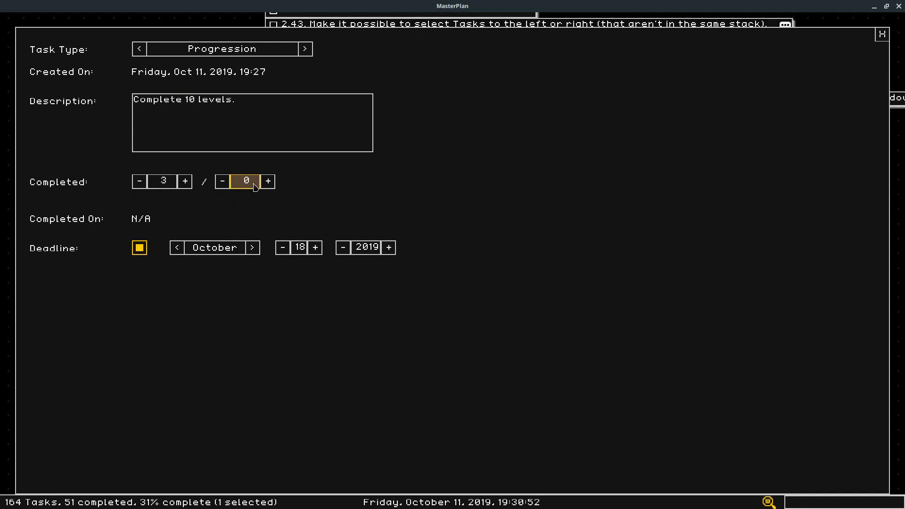
{"action": "left_click", "coordinate": [213, 150]}
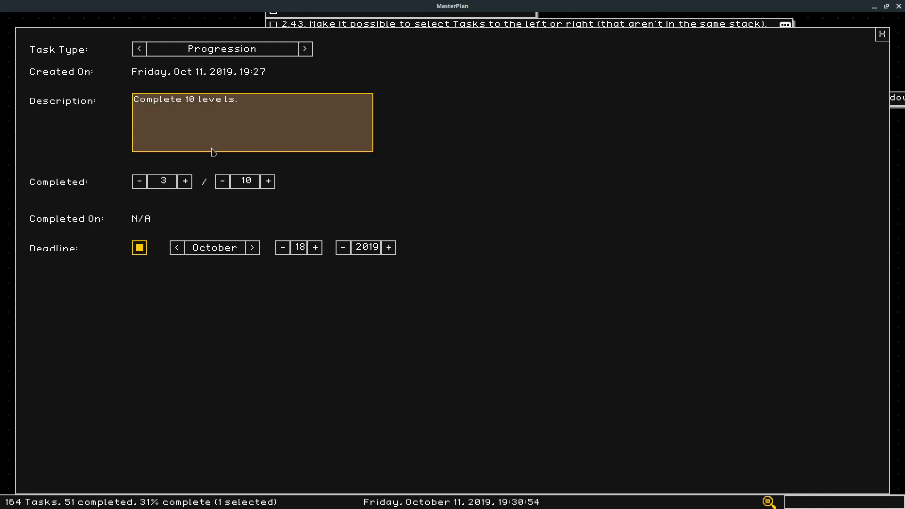
Raise the Complete 10 levels task's completed count to 10 of 10, finishing it
{"action": "left_click", "coordinate": [882, 34]}
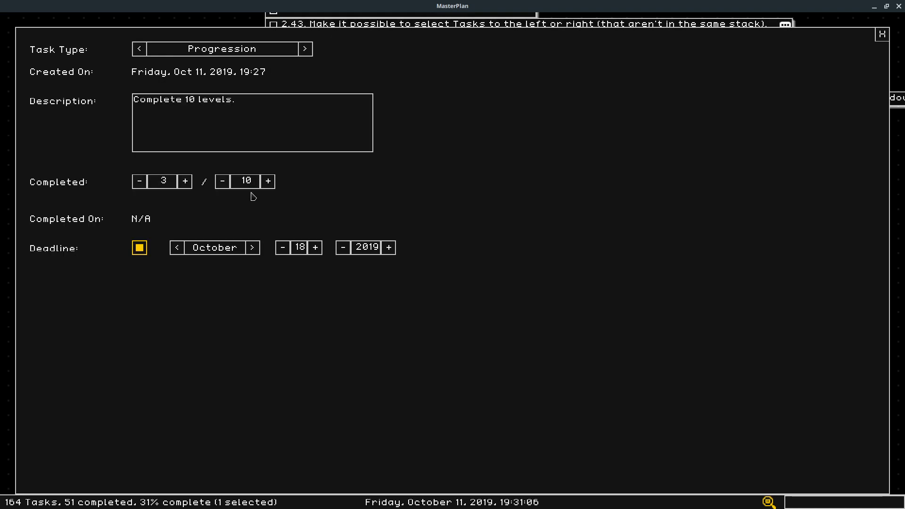
{"action": "double_click", "coordinate": [367, 204]}
{"action": "left_click", "coordinate": [882, 34]}
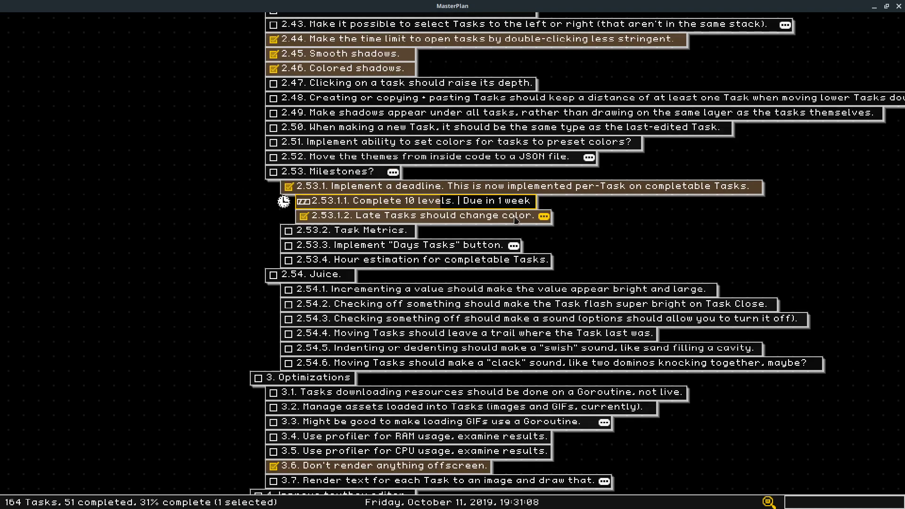
{"action": "double_click", "coordinate": [449, 209]}
{"action": "left_click", "coordinate": [185, 182]}
{"action": "left_click", "coordinate": [185, 181]}
{"action": "left_click", "coordinate": [185, 181]}
{"action": "left_click", "coordinate": [184, 182]}
{"action": "left_click", "coordinate": [185, 182]}
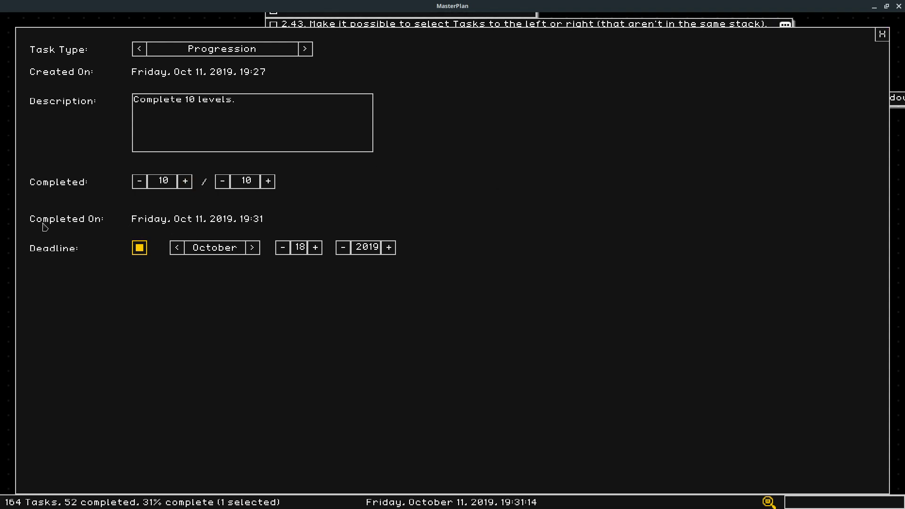
{"action": "left_click", "coordinate": [882, 34]}
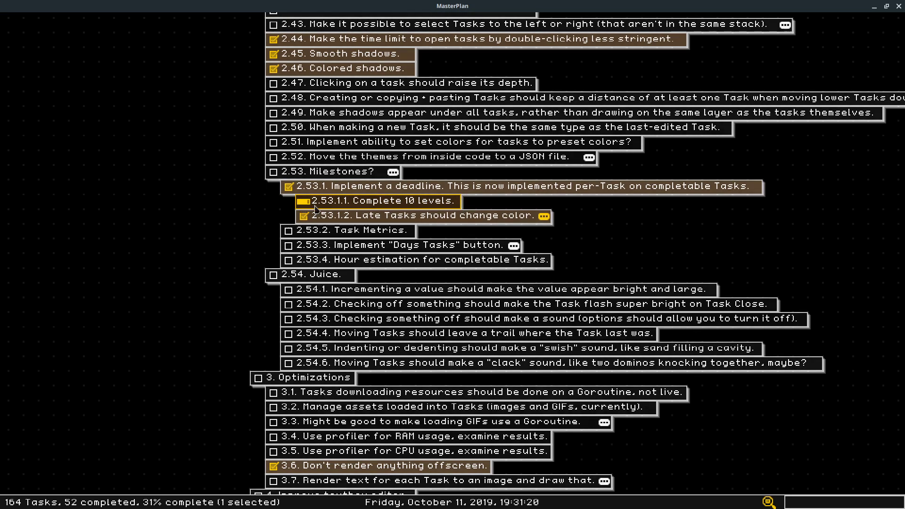
Lower the Complete 10 levels task's completed count back to 9 of 10
{"action": "left_click", "coordinate": [310, 237]}
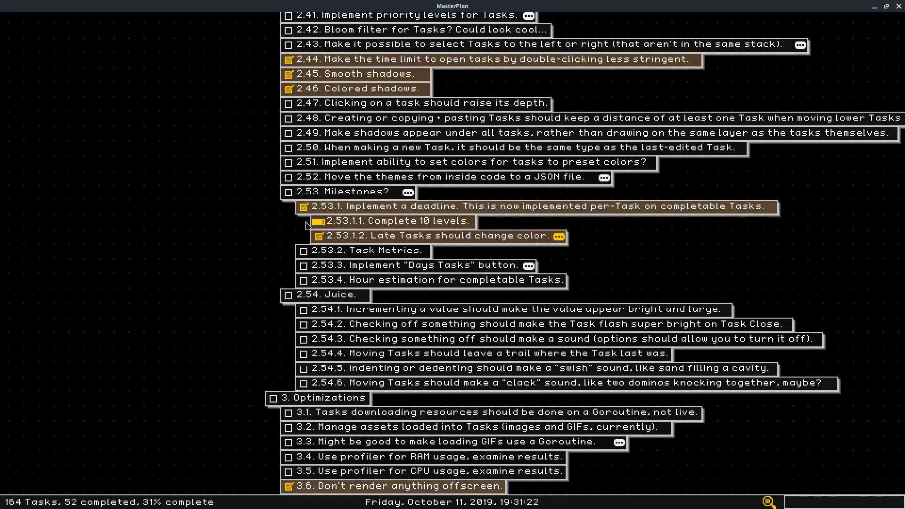
{"action": "left_click", "coordinate": [323, 225]}
{"action": "double_click", "coordinate": [323, 225]}
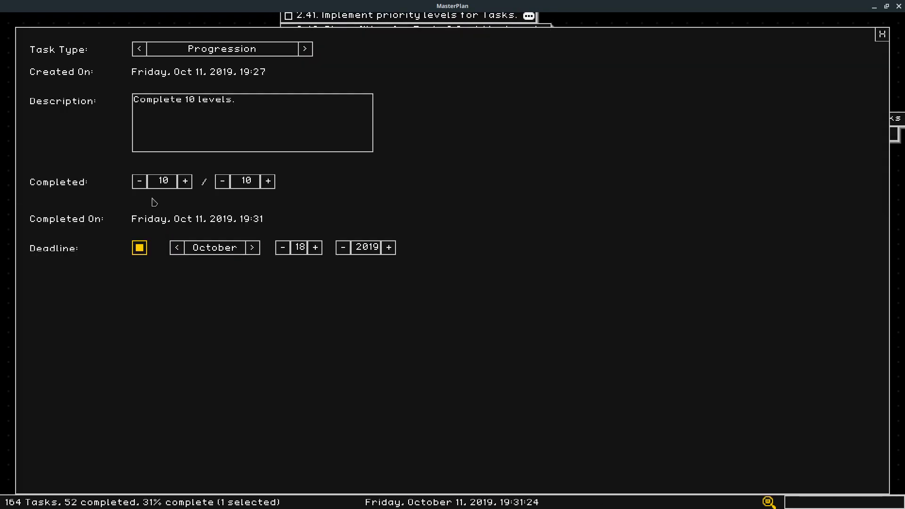
{"action": "left_click", "coordinate": [139, 181]}
{"action": "left_click", "coordinate": [882, 34]}
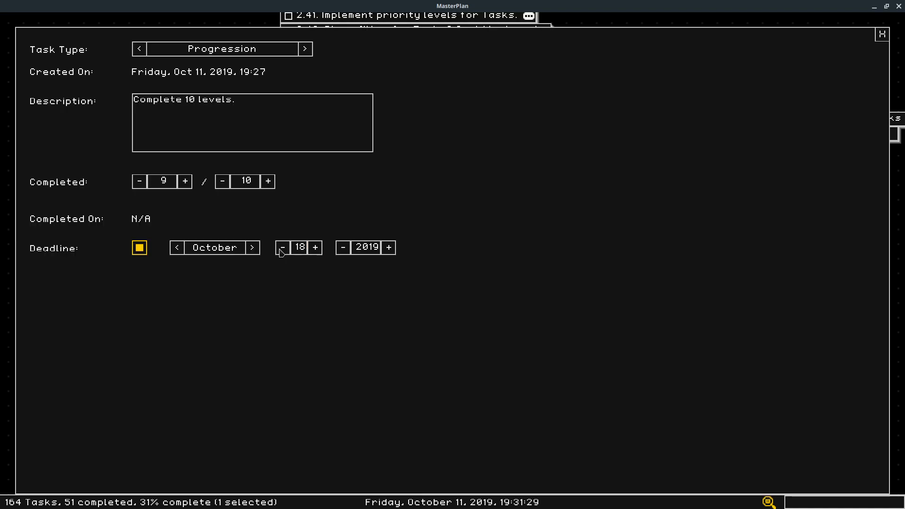
{"action": "double_click", "coordinate": [403, 220]}
{"action": "left_click", "coordinate": [315, 247]}
{"action": "left_click", "coordinate": [315, 247]}
{"action": "key", "text": "Escape"}
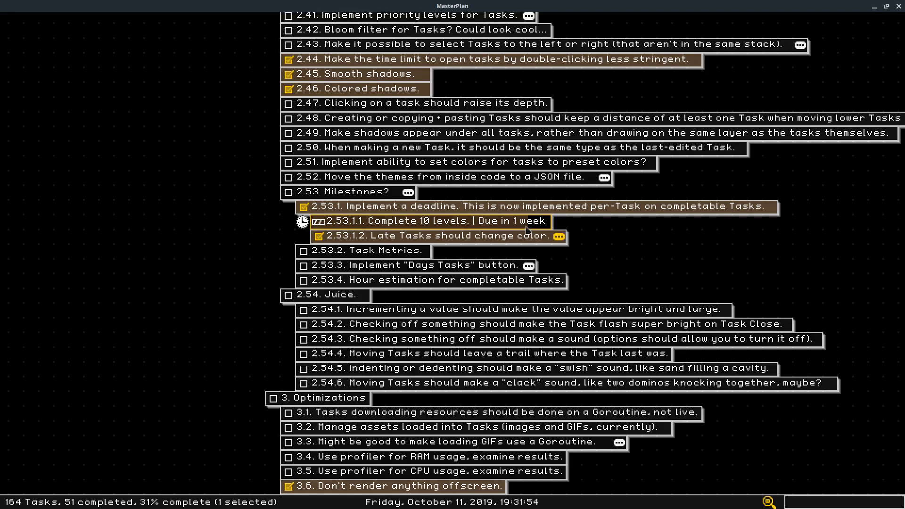
{"action": "key", "text": "alt+Tab"}
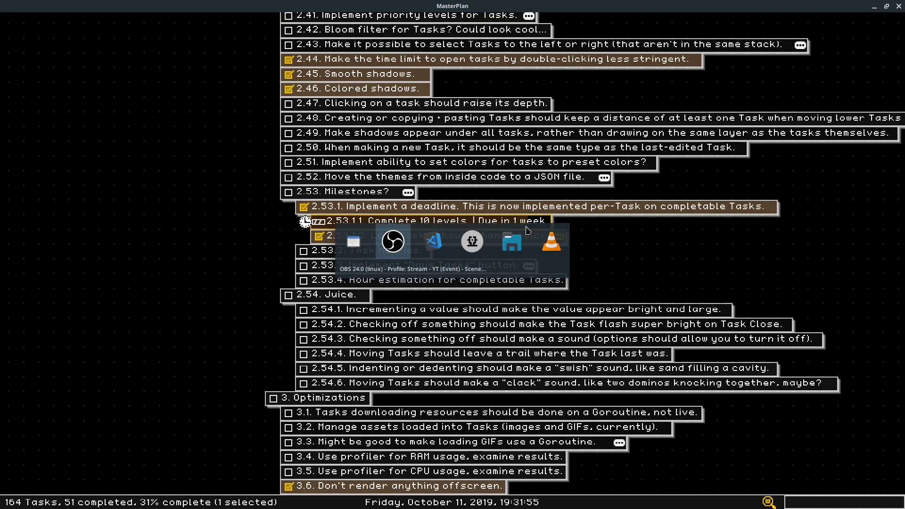
{"action": "key", "text": "alt+Tab"}
{"action": "scroll", "coordinate": [370, 114], "scroll_direction": "up", "scroll_amount": 10}
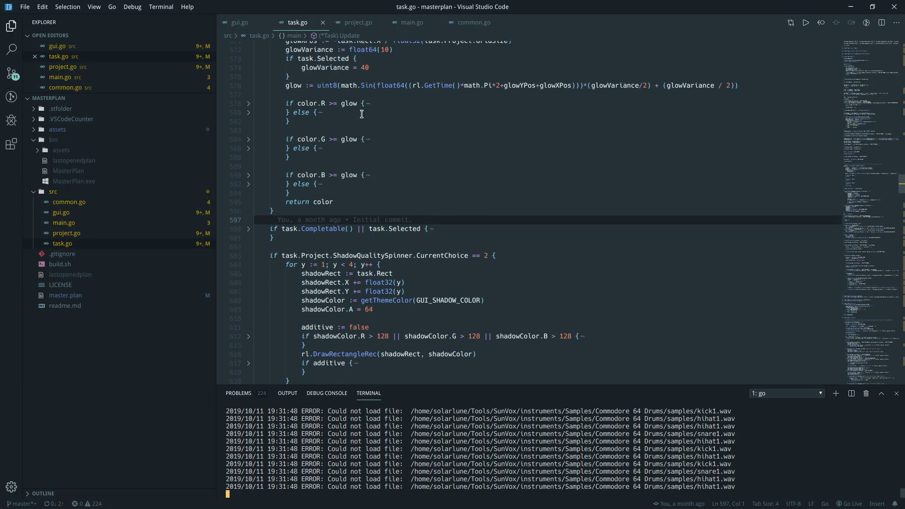
{"action": "key", "text": "ctrl+f"}
{"action": "type", "text": "durfmt"}
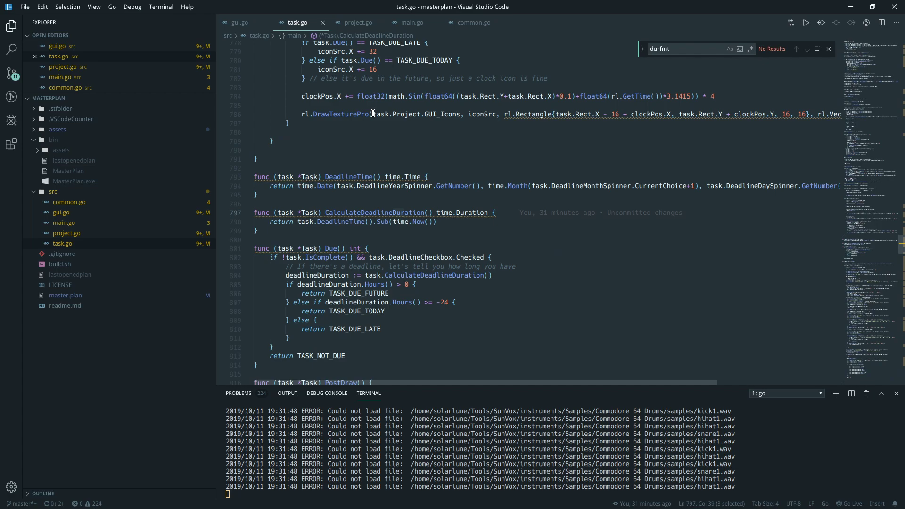
{"action": "key", "text": "BackSpace"}
{"action": "key", "text": "BackSpace"}
{"action": "key", "text": "BackSpace"}
{"action": "type", "text": "afmt"}
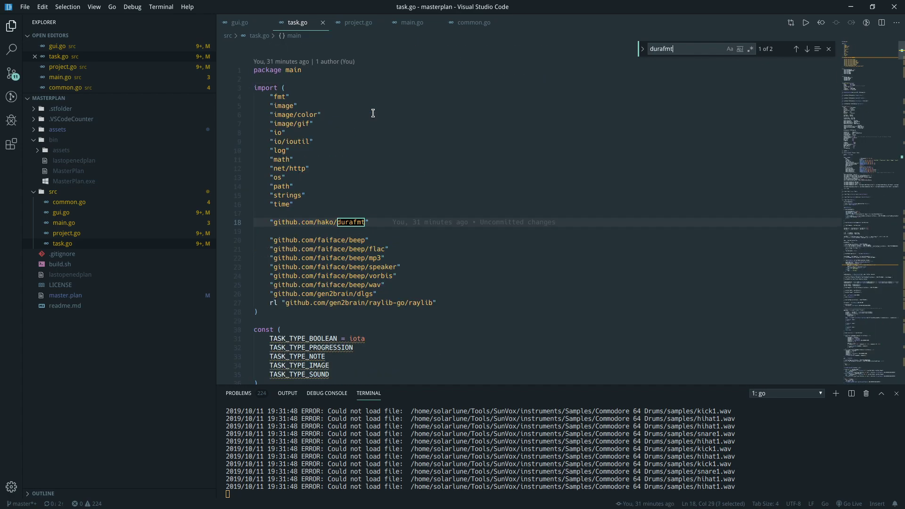
{"action": "key", "text": "Escape"}
{"action": "left_click", "coordinate": [363, 210]}
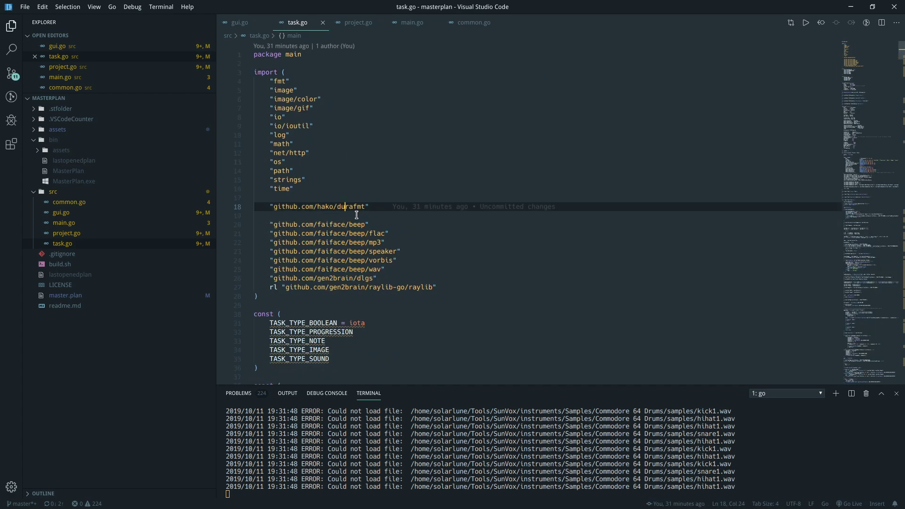
{"action": "key", "text": "alt+Tab"}
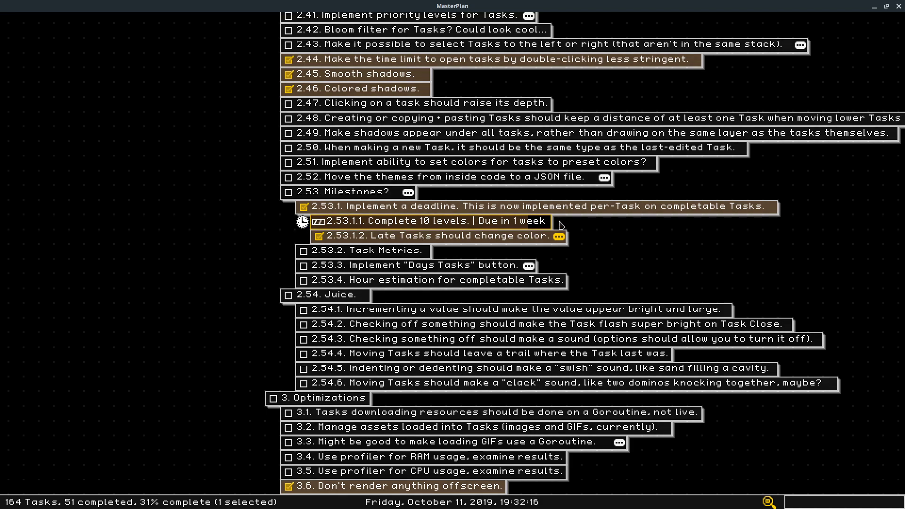
Move the Complete 10 levels task's deadline back to October 11 so it reads Due today!
{"action": "double_click", "coordinate": [540, 223]}
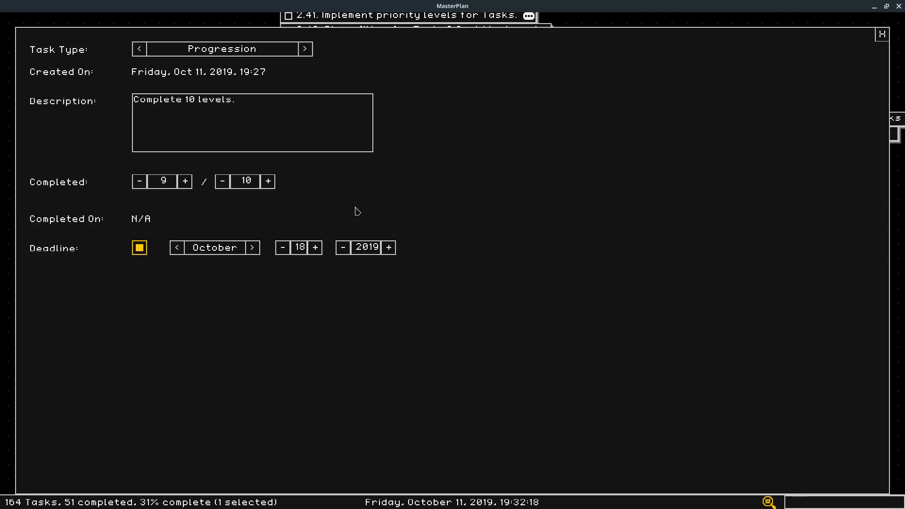
{"action": "left_click", "coordinate": [890, 36]}
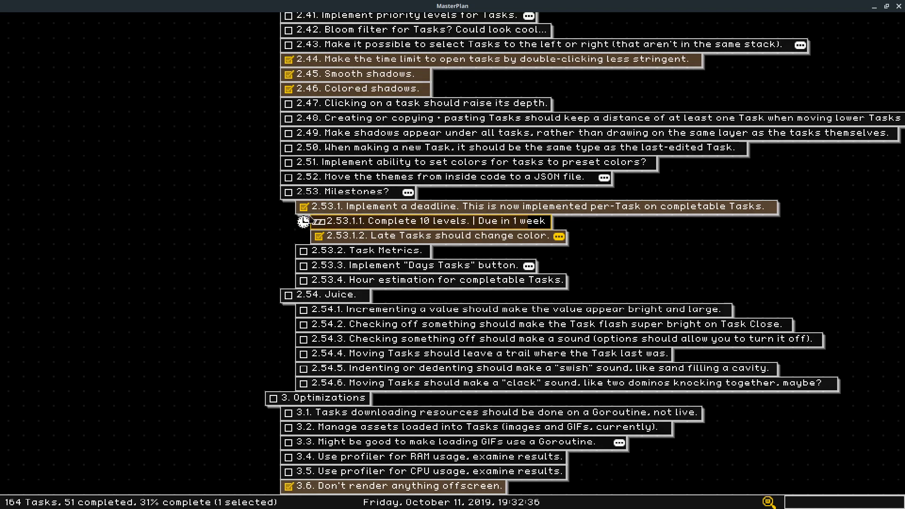
{"action": "double_click", "coordinate": [345, 227]}
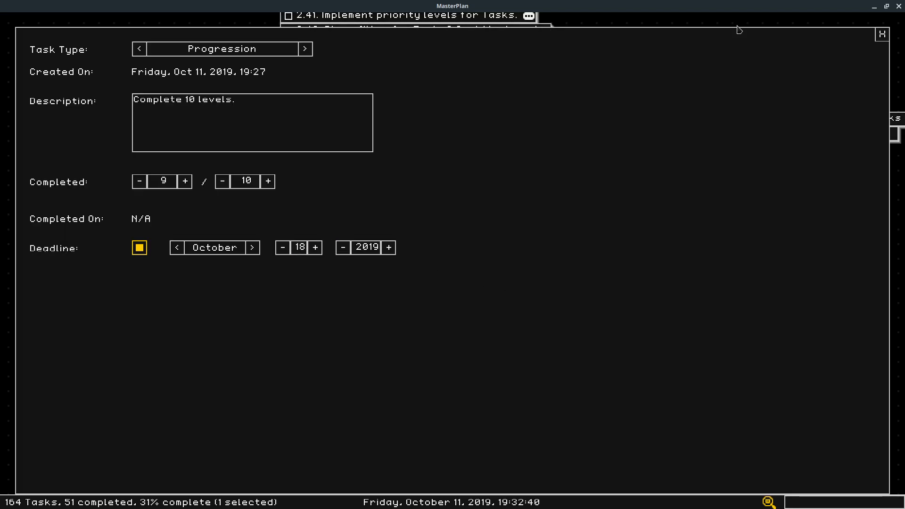
{"action": "left_click", "coordinate": [882, 34]}
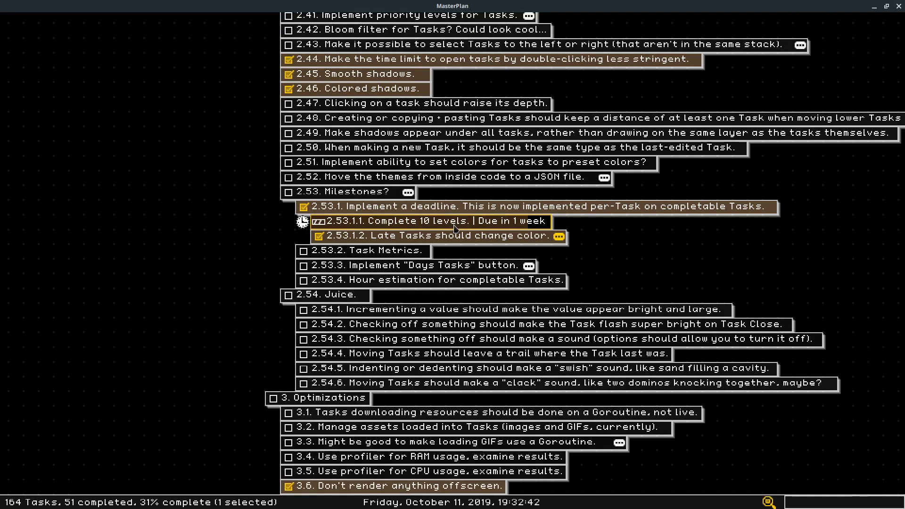
{"action": "double_click", "coordinate": [360, 274]}
{"action": "left_click", "coordinate": [282, 250]}
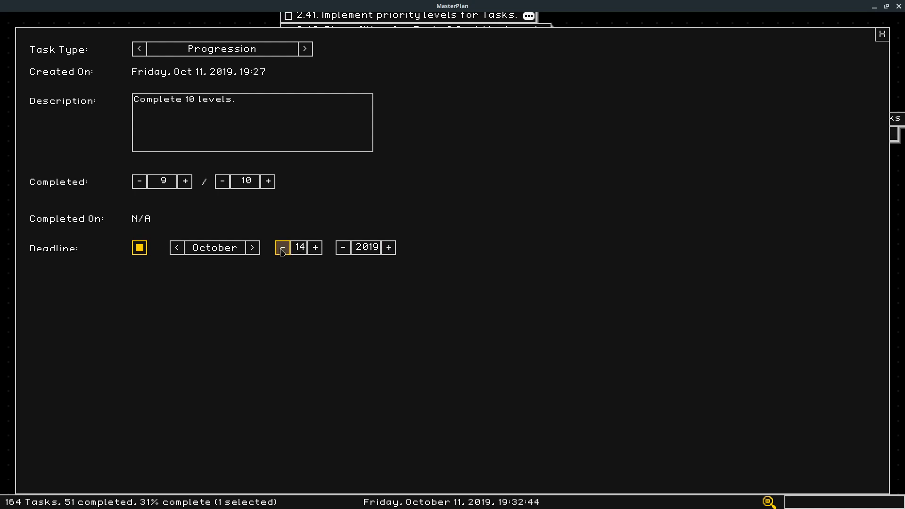
{"action": "left_click", "coordinate": [282, 250]}
{"action": "left_click", "coordinate": [882, 34]}
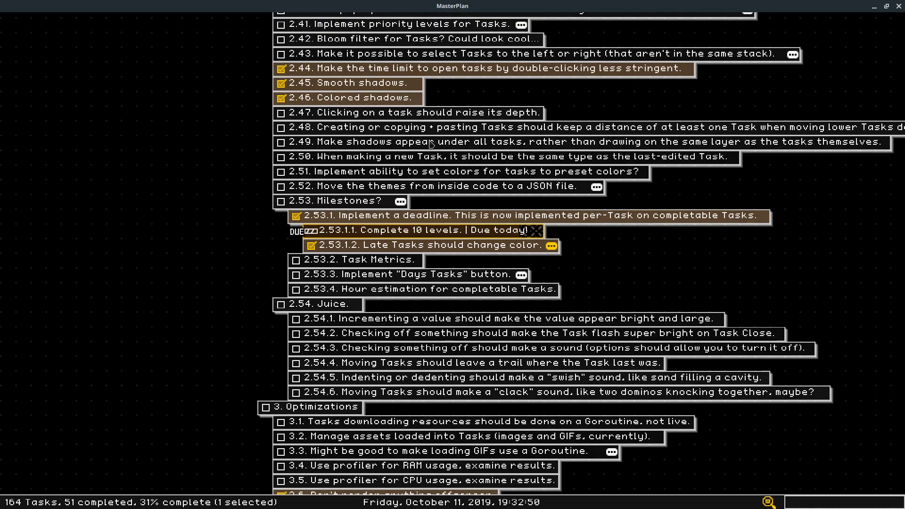
{"action": "left_click", "coordinate": [65, 56]}
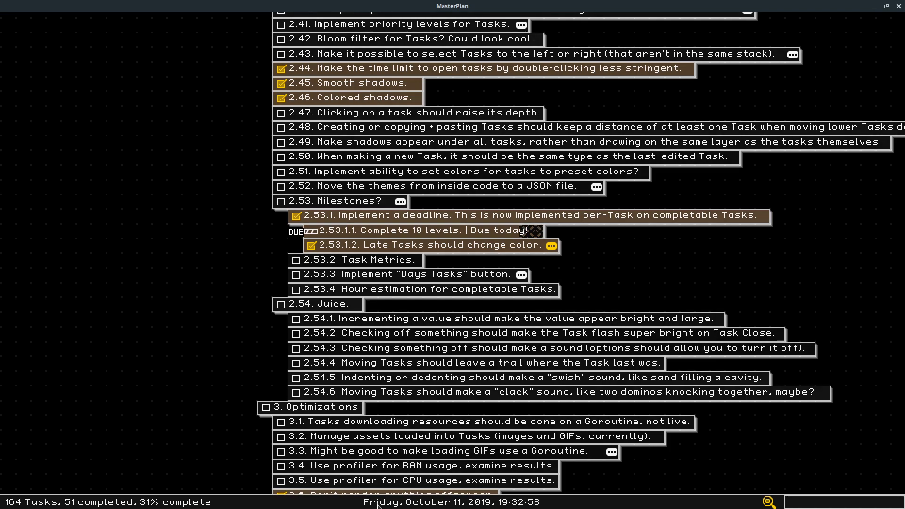
Pan up from Milestones past tasks 2.39 to 2.2 to center the animated floor-plan GIF
{"action": "left_click_drag", "start_coordinate": [315, 187], "coordinate": [353, 320]}
{"action": "mouse_move", "coordinate": [311, 146]}
{"action": "left_mouse_down"}
{"action": "mouse_move", "coordinate": [337, 275]}
{"action": "mouse_move", "coordinate": [353, 290]}
{"action": "left_mouse_up"}
{"action": "left_click_drag", "start_coordinate": [321, 219], "coordinate": [350, 369]}
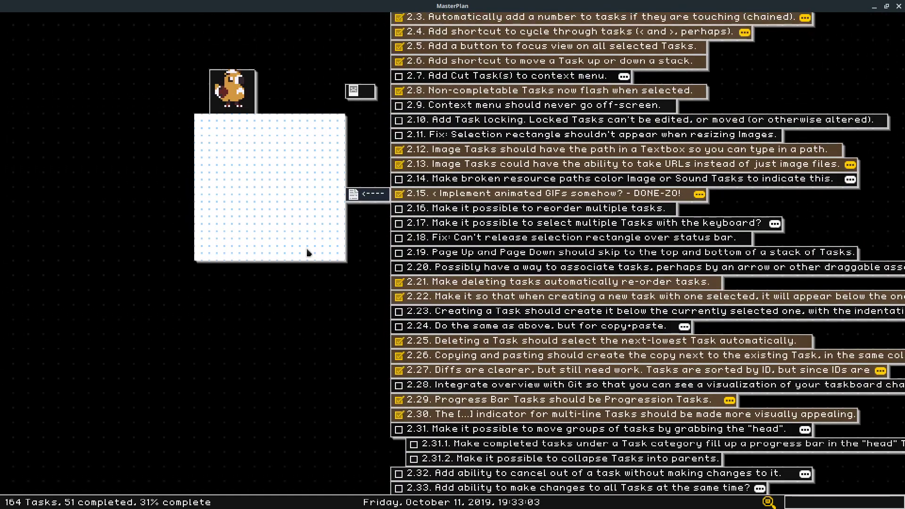
{"action": "left_click_drag", "start_coordinate": [309, 253], "coordinate": [383, 278]}
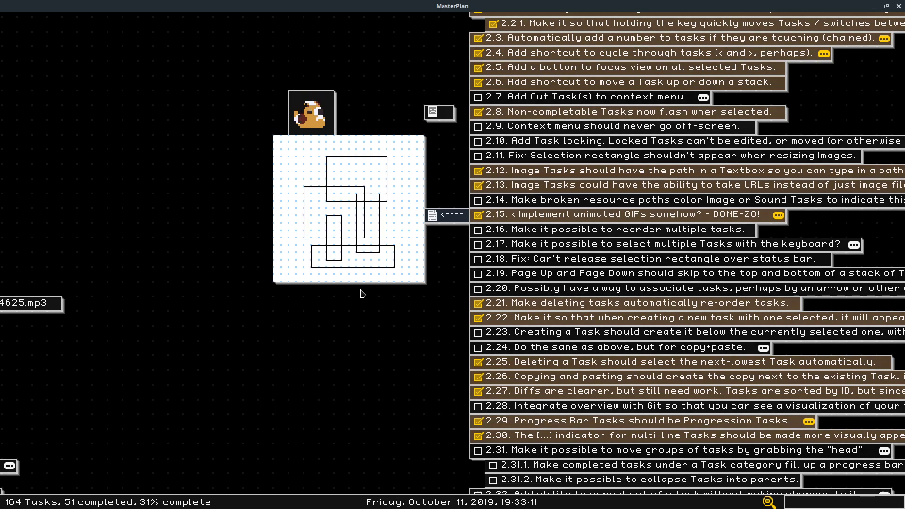
{"action": "left_click_drag", "start_coordinate": [354, 282], "coordinate": [333, 208]}
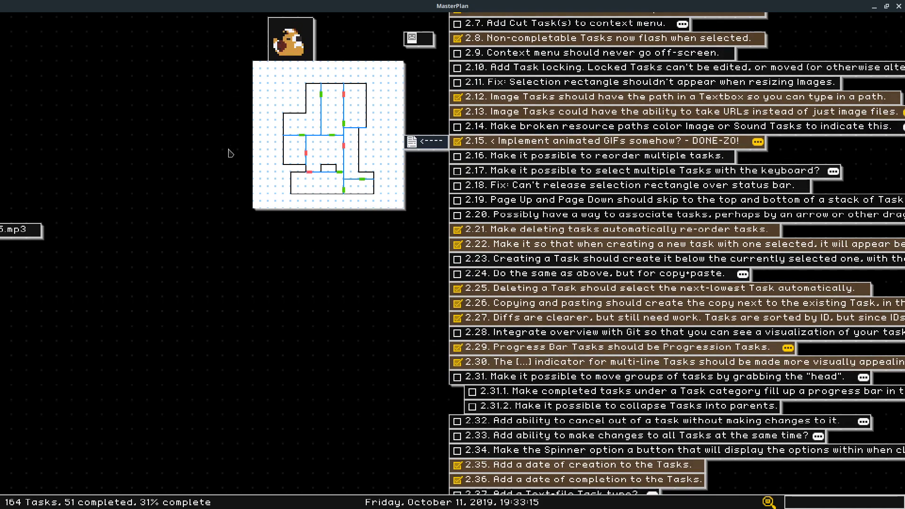
{"action": "left_click_drag", "start_coordinate": [275, 216], "coordinate": [271, 212]}
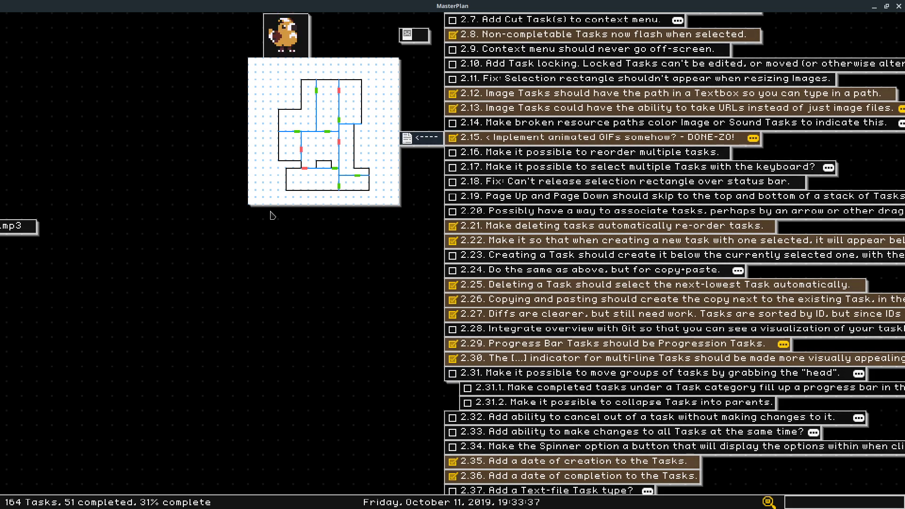
{"action": "left_click_drag", "start_coordinate": [317, 324], "coordinate": [389, 229]}
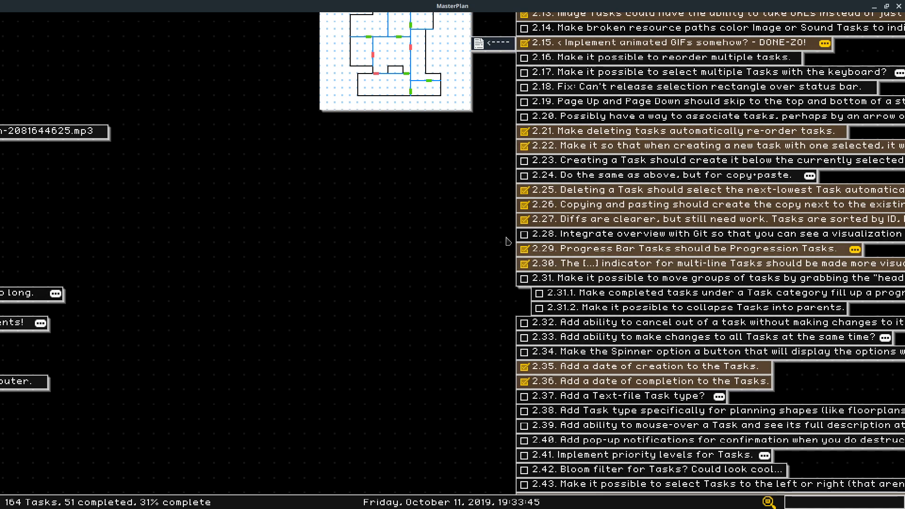
{"action": "left_click_drag", "start_coordinate": [506, 140], "coordinate": [492, 227]}
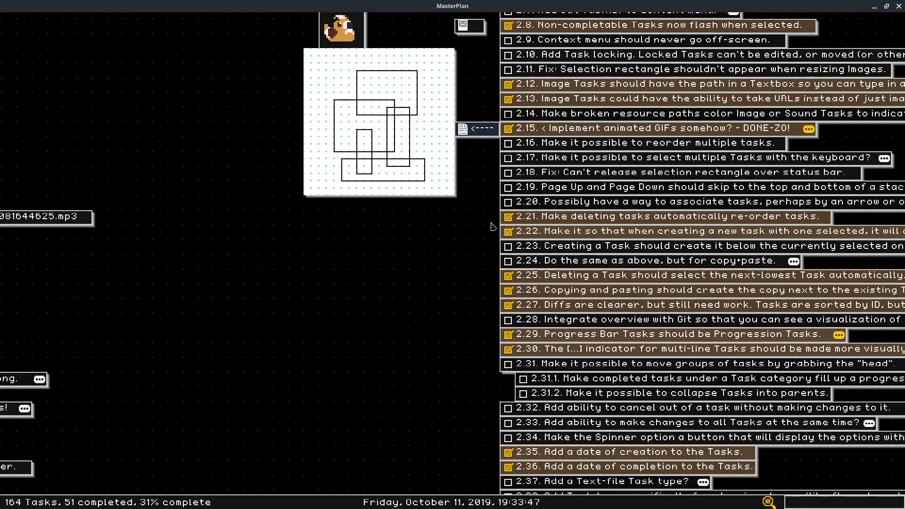
{"action": "left_click_drag", "start_coordinate": [474, 195], "coordinate": [458, 325]}
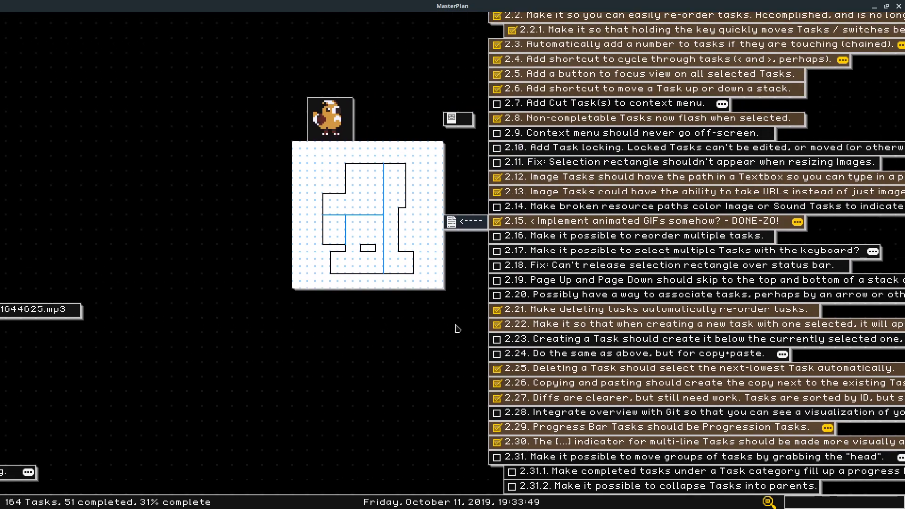
Zoom out to survey the whole board, zoom in near the karate image, then zoom back out
{"action": "scroll", "coordinate": [319, 159], "scroll_direction": "down", "scroll_amount": 3}
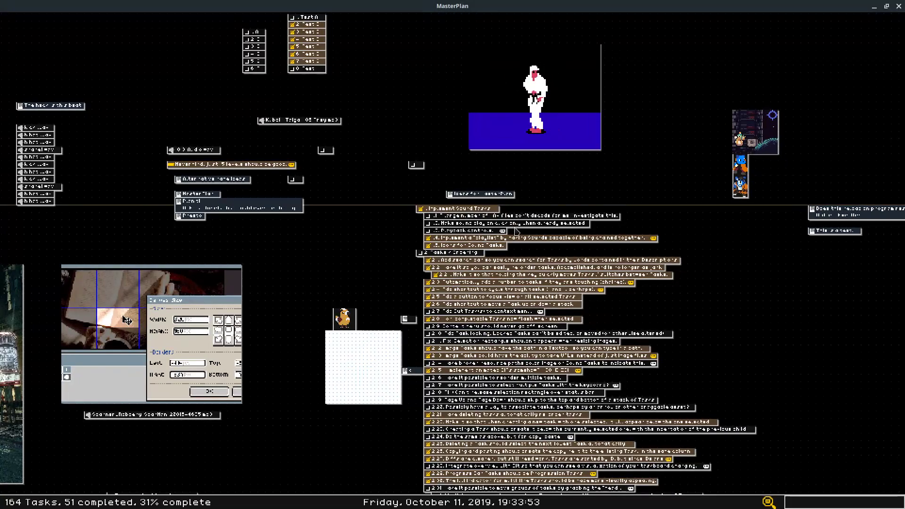
{"action": "left_click_drag", "start_coordinate": [497, 193], "coordinate": [504, 222]}
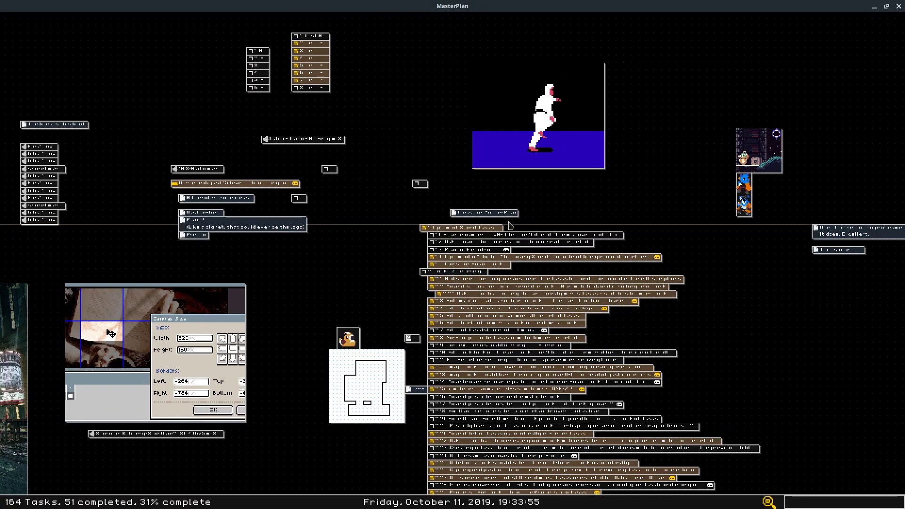
{"action": "left_click_drag", "start_coordinate": [456, 175], "coordinate": [479, 183]}
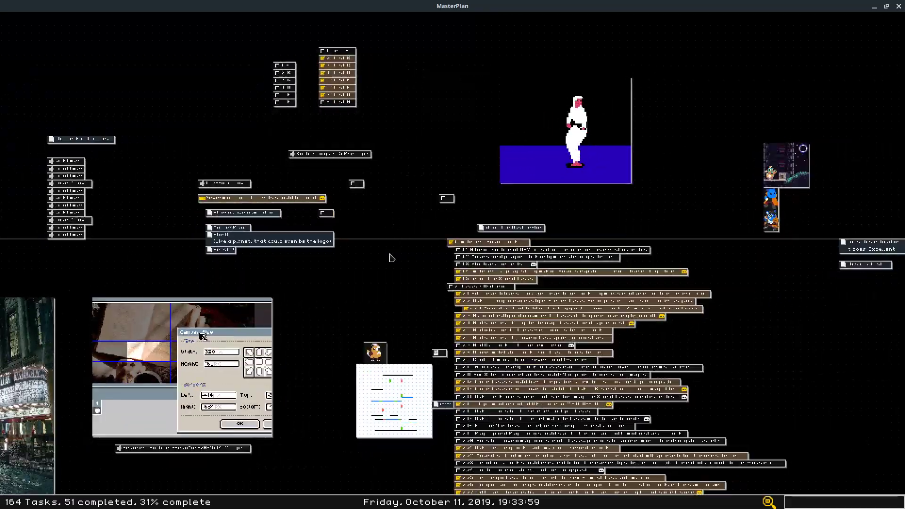
{"action": "left_click_drag", "start_coordinate": [391, 254], "coordinate": [528, 167]}
{"action": "left_click_drag", "start_coordinate": [462, 236], "coordinate": [426, 264]}
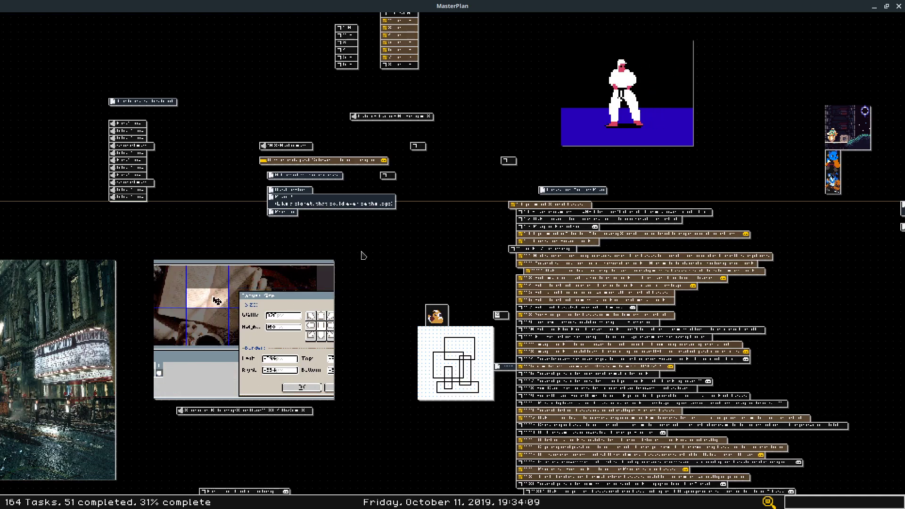
{"action": "left_click_drag", "start_coordinate": [487, 172], "coordinate": [431, 205]}
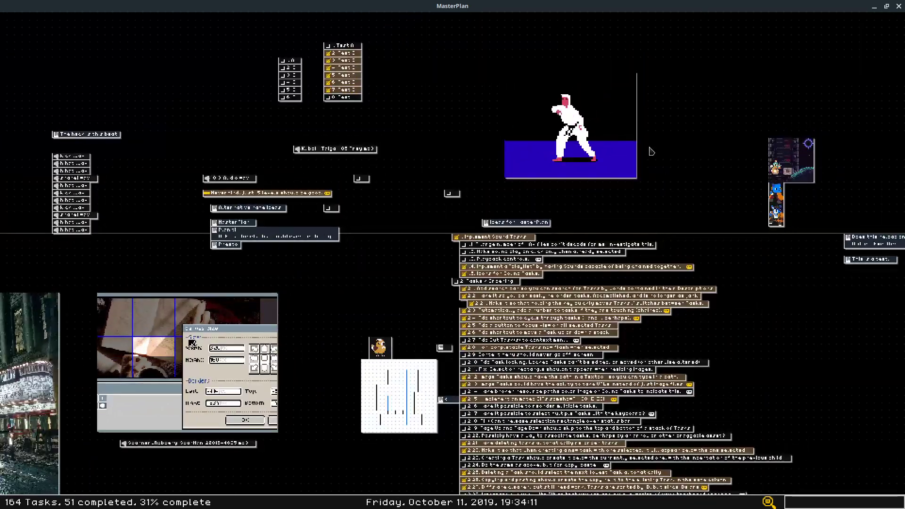
{"action": "scroll", "coordinate": [627, 212], "scroll_direction": "up", "scroll_amount": 3}
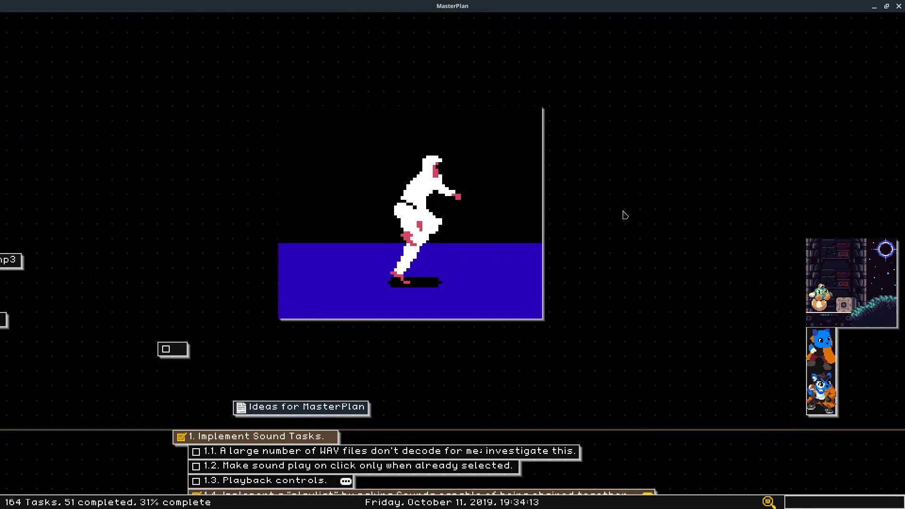
{"action": "left_click_drag", "start_coordinate": [593, 273], "coordinate": [602, 183]}
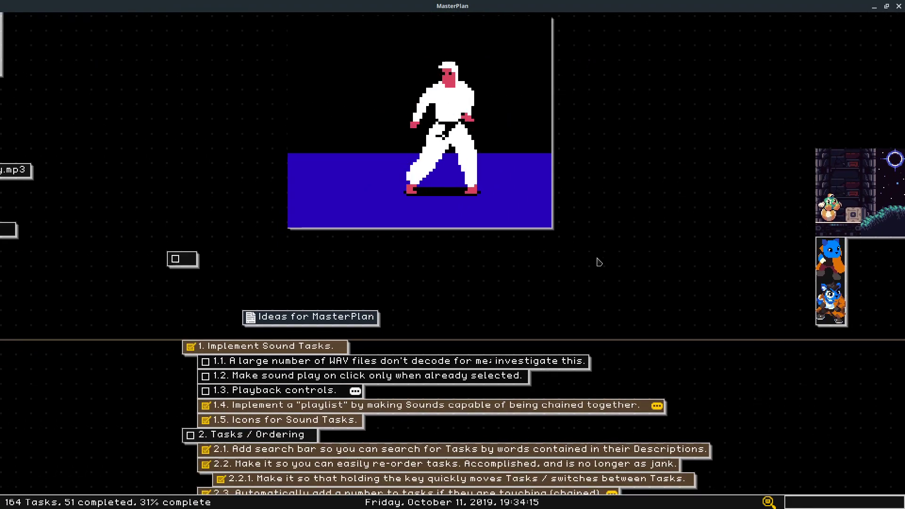
{"action": "left_click_drag", "start_coordinate": [396, 422], "coordinate": [541, 249]}
{"action": "left_click_drag", "start_coordinate": [436, 410], "coordinate": [568, 260]}
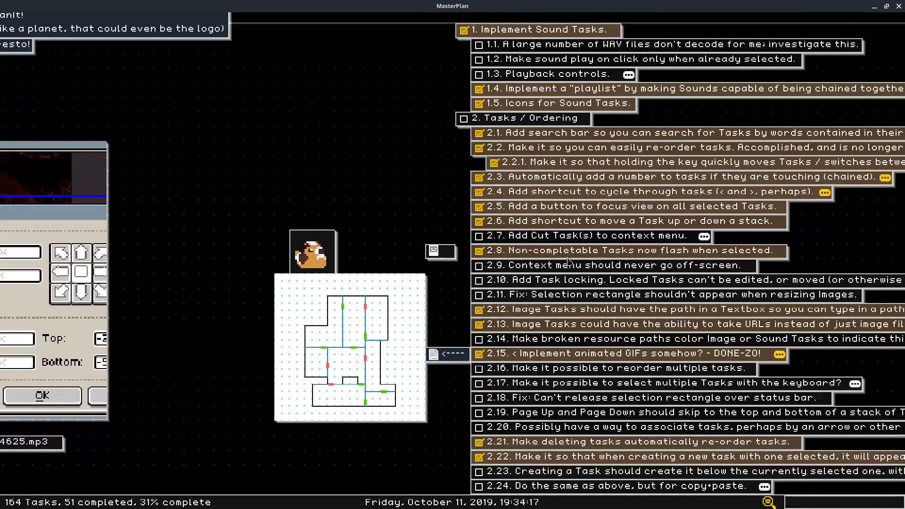
{"action": "scroll", "coordinate": [569, 262], "scroll_direction": "down", "scroll_amount": 4}
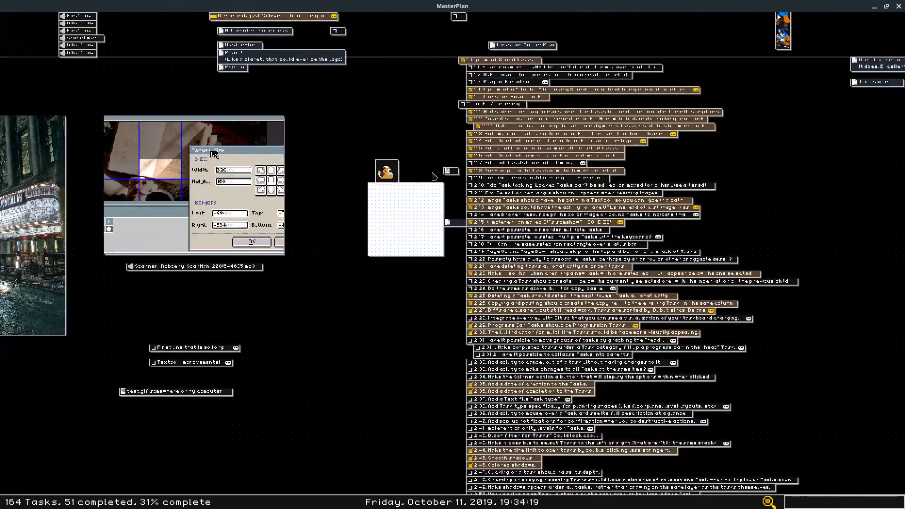
Zoom in and pan around the floor plan until task 2.34 about the Spinner button is visible
{"action": "scroll", "coordinate": [398, 259], "scroll_direction": "up", "scroll_amount": 4}
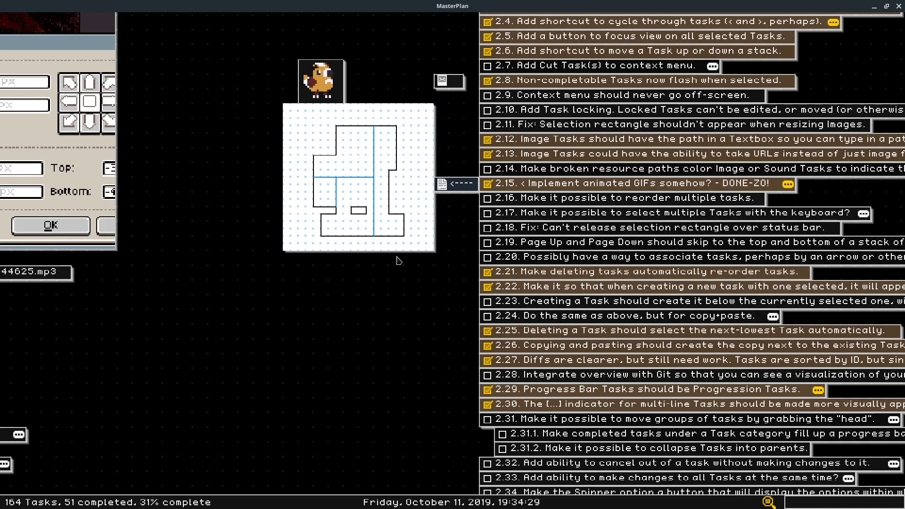
{"action": "left_click_drag", "start_coordinate": [398, 261], "coordinate": [368, 392]}
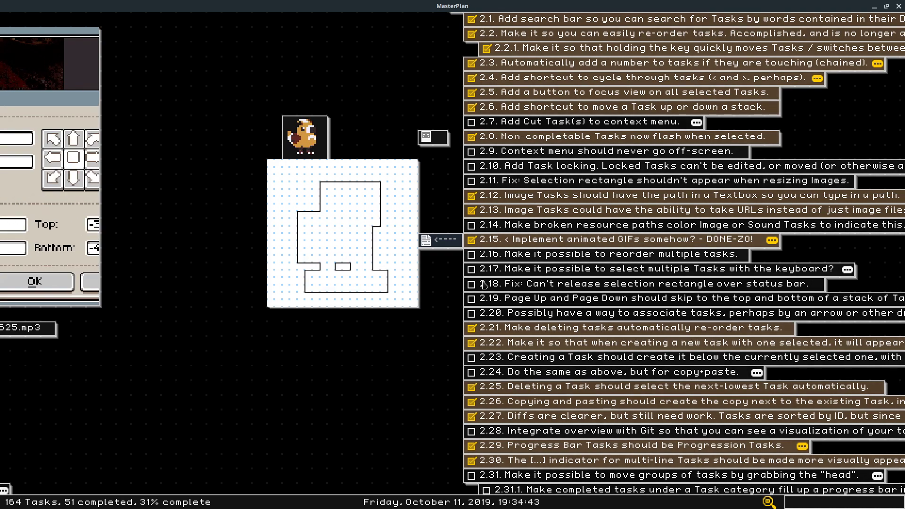
{"action": "left_click_drag", "start_coordinate": [485, 285], "coordinate": [377, 257]}
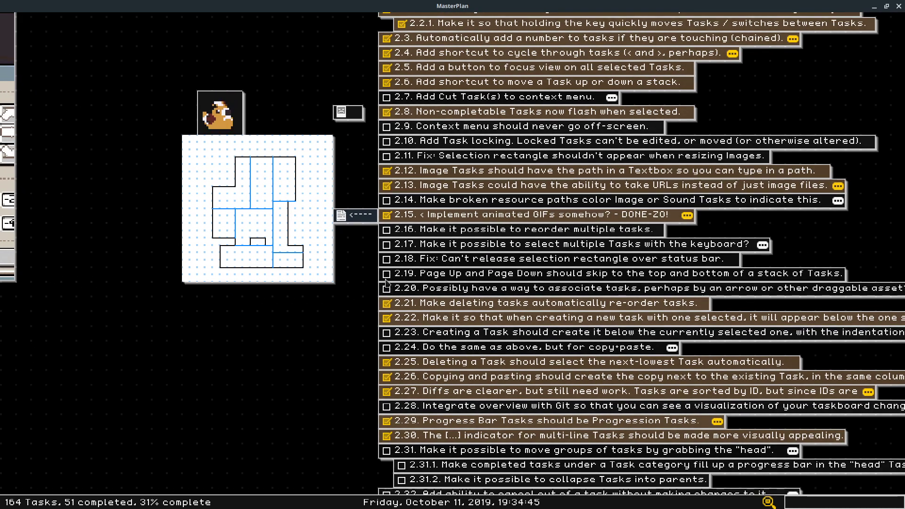
{"action": "left_click_drag", "start_coordinate": [410, 308], "coordinate": [442, 255]}
{"action": "left_click_drag", "start_coordinate": [390, 293], "coordinate": [472, 237]}
{"action": "left_click_drag", "start_coordinate": [464, 351], "coordinate": [467, 245]}
{"action": "left_click", "coordinate": [485, 235]}
{"action": "double_click", "coordinate": [486, 234]}
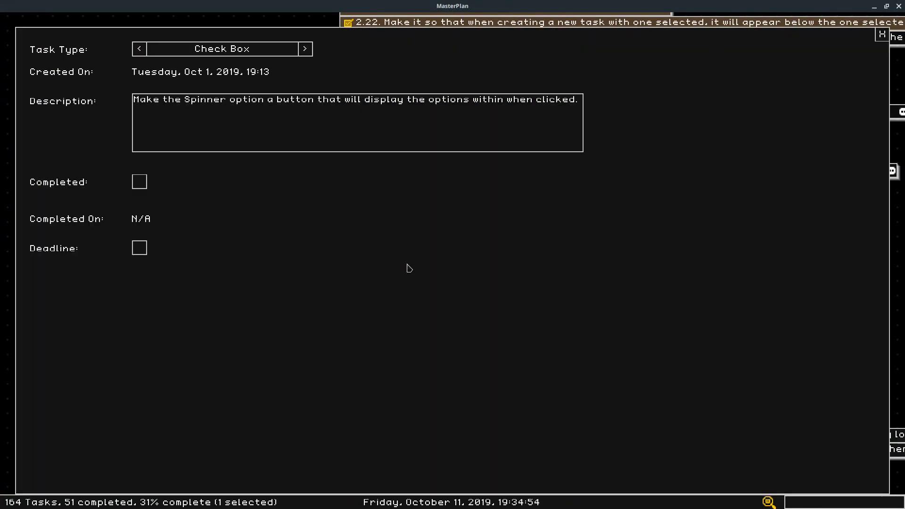
{"action": "left_click", "coordinate": [236, 132]}
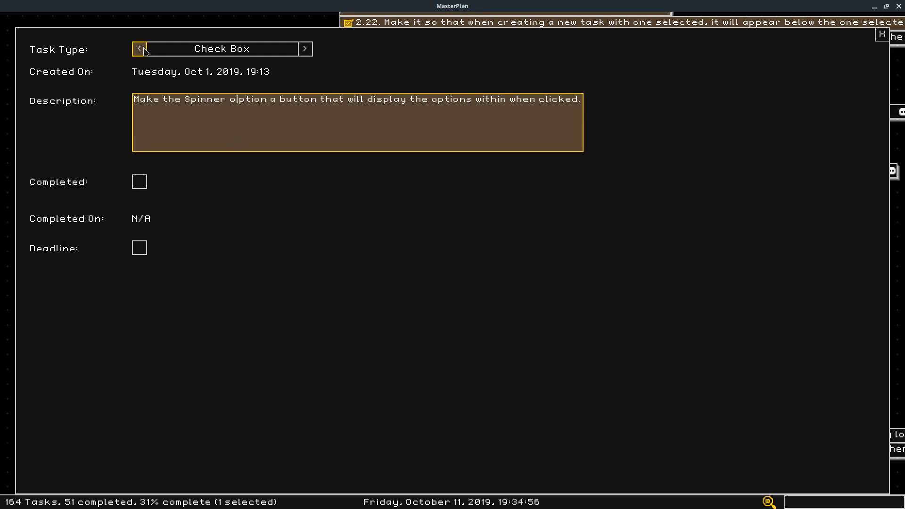
{"action": "left_click", "coordinate": [883, 37]}
{"action": "left_click_drag", "start_coordinate": [189, 94], "coordinate": [687, 419]}
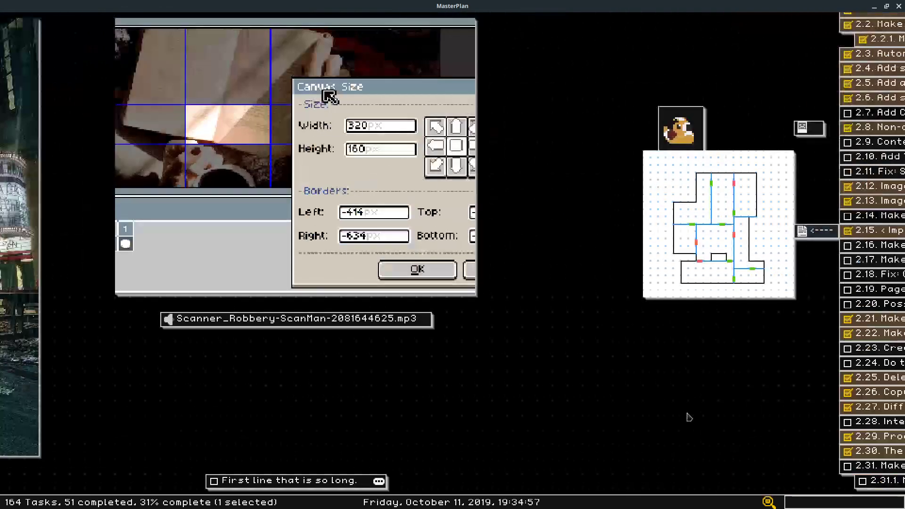
{"action": "left_click_drag", "start_coordinate": [349, 151], "coordinate": [372, 380]}
{"action": "double_click", "coordinate": [472, 162]}
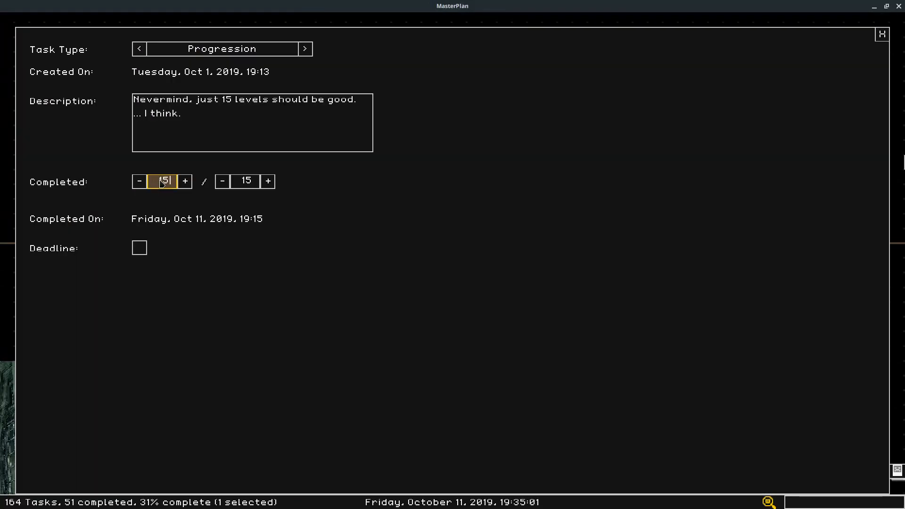
{"action": "key", "text": "shift+Tab"}
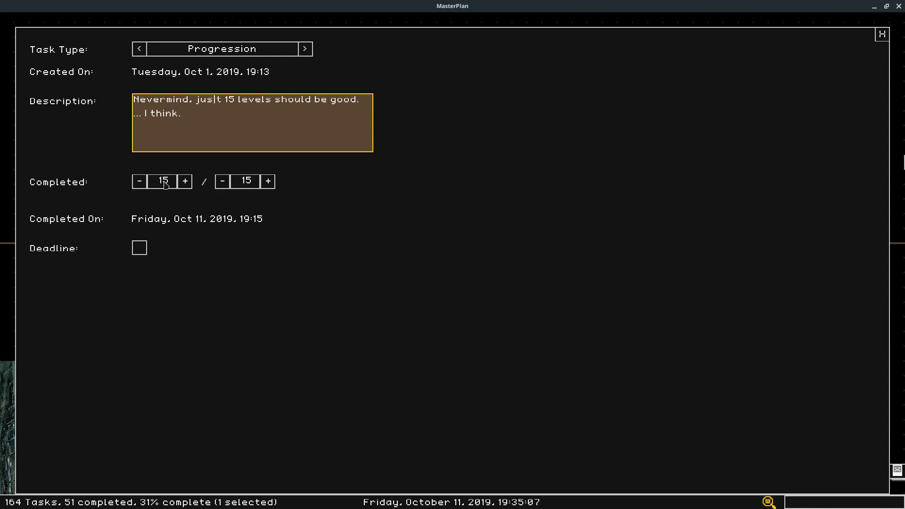
{"action": "left_click", "coordinate": [163, 185]}
{"action": "key", "text": "BackSpace"}
{"action": "key", "text": "BackSpace"}
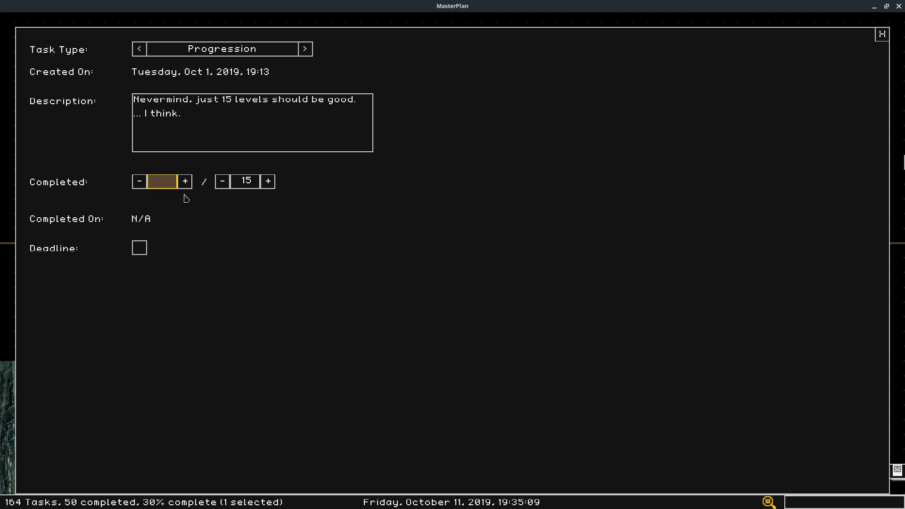
{"action": "type", "text": "15"}
{"action": "key", "text": "BackSpace"}
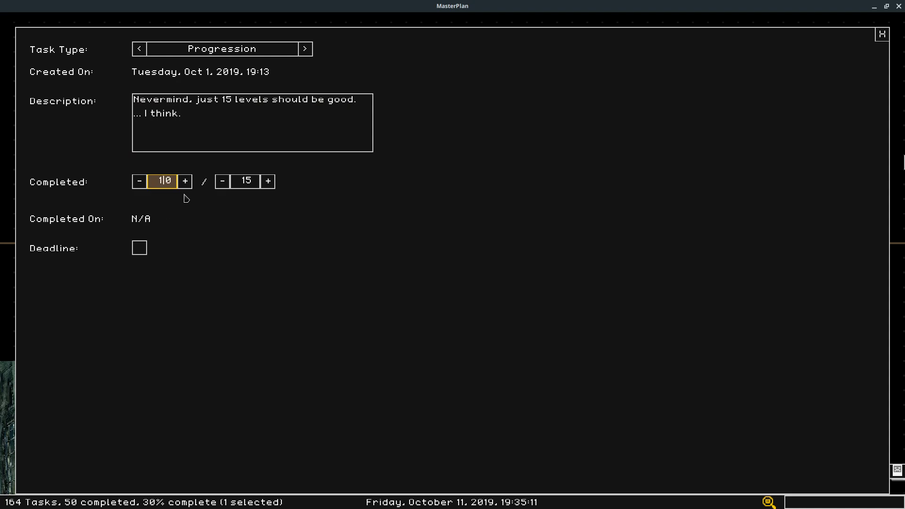
{"action": "key", "text": "Delete"}
{"action": "type", "text": "5"}
{"action": "left_click", "coordinate": [210, 132]}
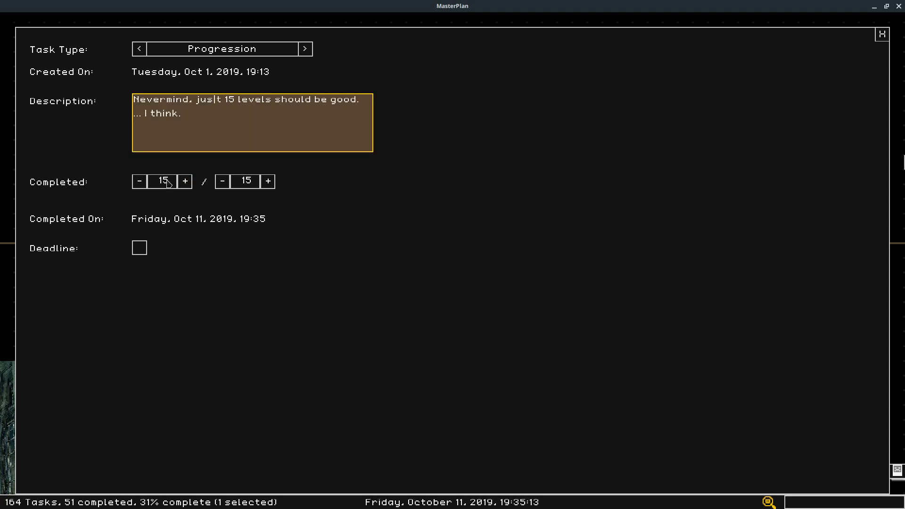
{"action": "left_click", "coordinate": [163, 182]}
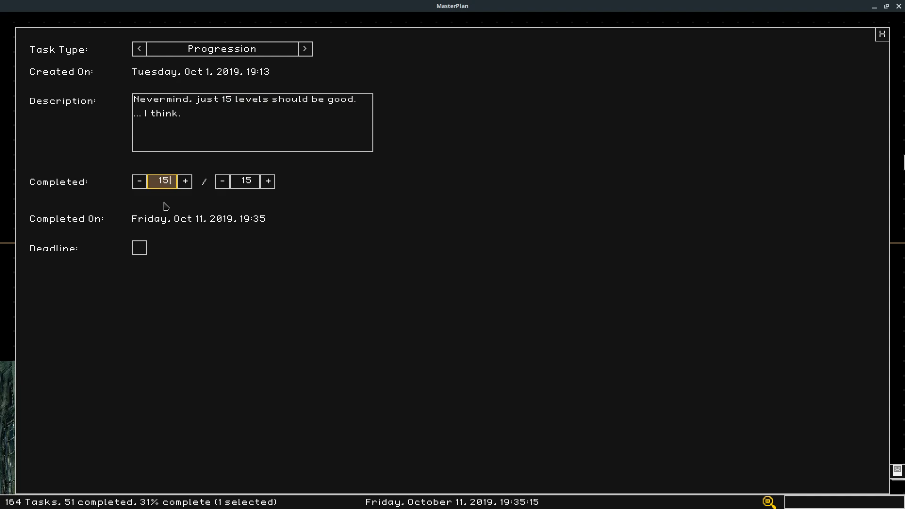
{"action": "key", "text": "BackSpace"}
{"action": "key", "text": "BackSpace"}
{"action": "type", "text": "15"}
{"action": "key", "text": "BackSpace"}
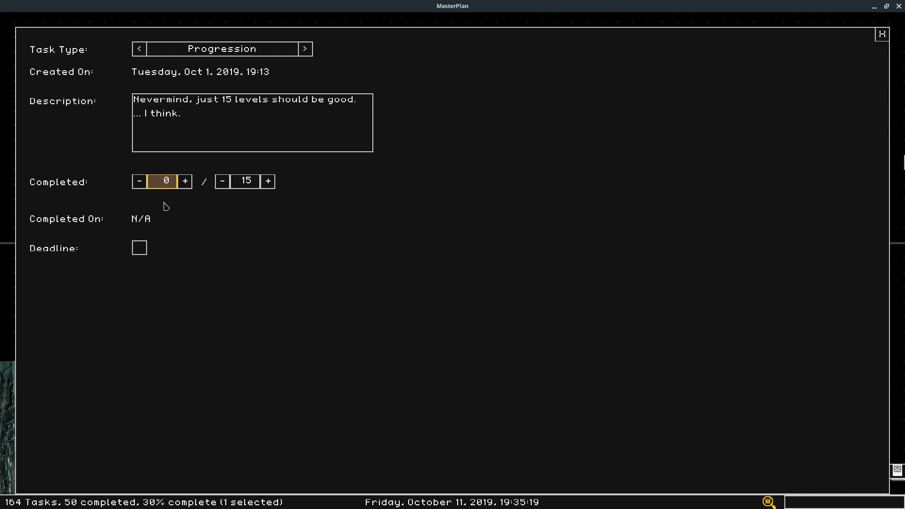
{"action": "type", "text": "5"}
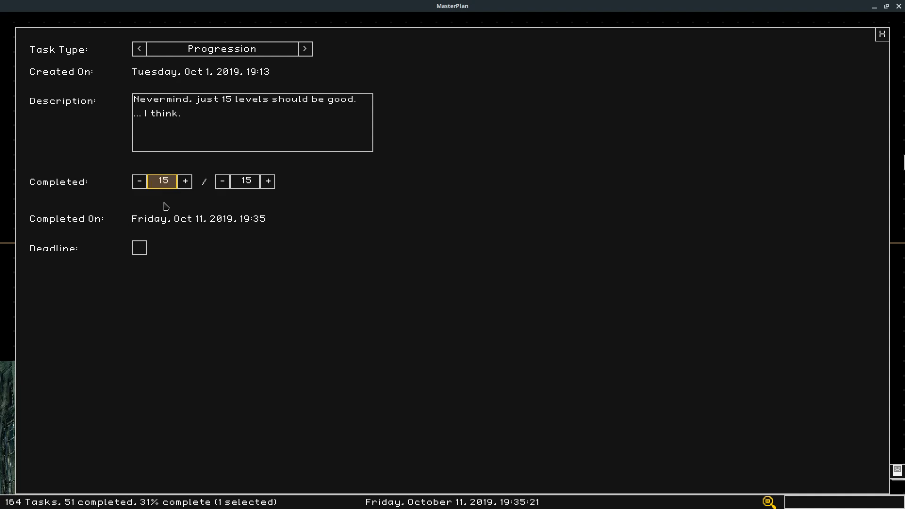
{"action": "left_click", "coordinate": [206, 139]}
{"action": "left_click", "coordinate": [175, 184]}
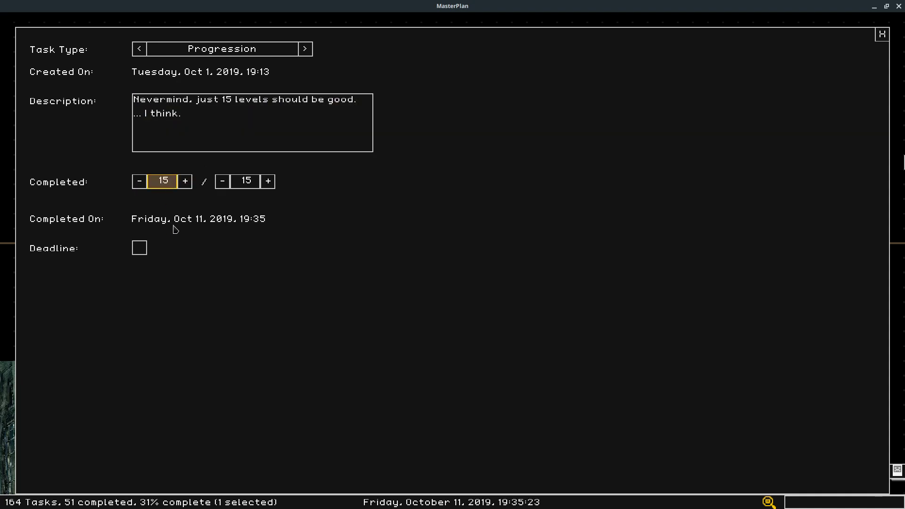
{"action": "key", "text": "BackSpace"}
{"action": "type", "text": "5"}
Delete the stray leading space before 'Nevermind' at the start of the description
{"action": "left_click", "coordinate": [188, 149]}
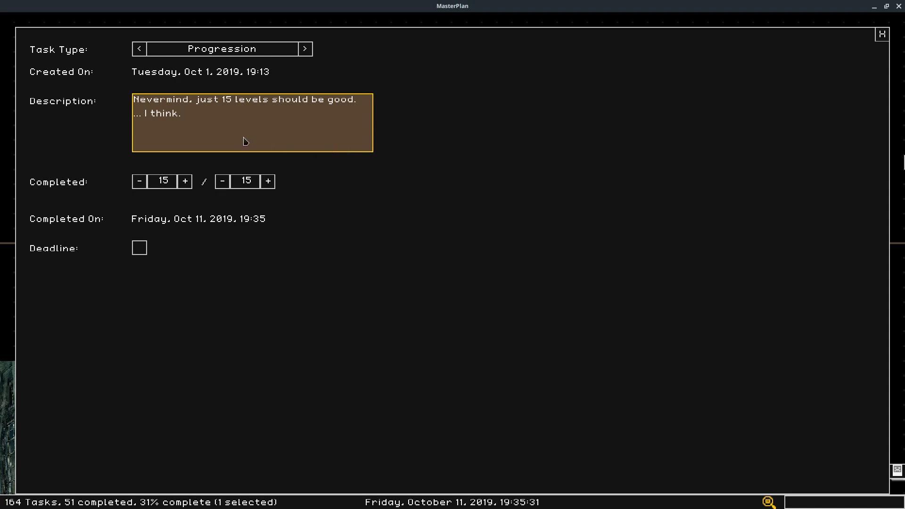
{"action": "left_click", "coordinate": [164, 120]}
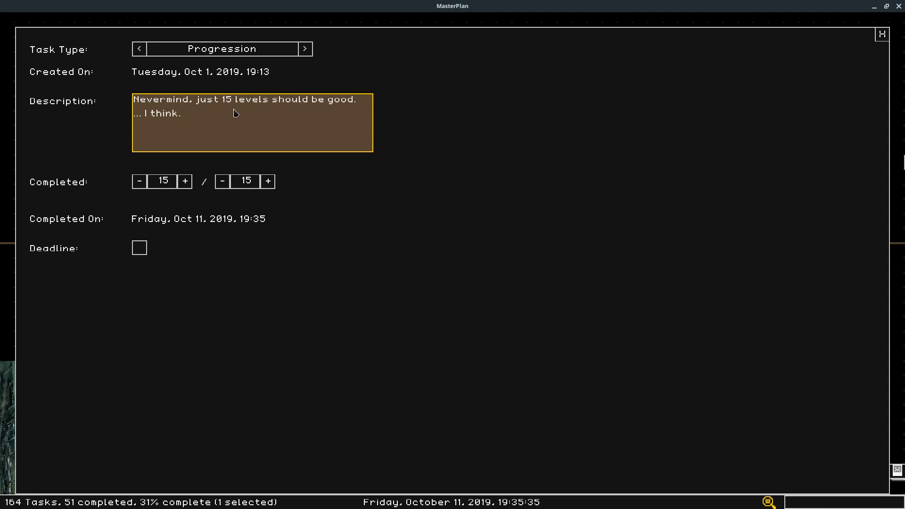
{"action": "left_click", "coordinate": [214, 116]}
{"action": "left_click", "coordinate": [213, 102]}
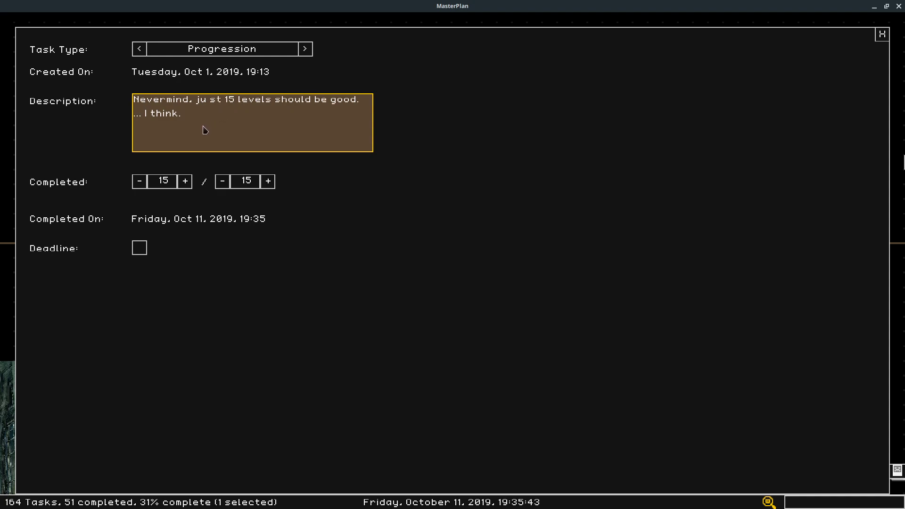
{"action": "key", "text": "Left"}
{"action": "key", "text": "Left"}
{"action": "key", "text": "Left"}
{"action": "key", "text": "Left"}
{"action": "key", "text": "Home"}
{"action": "key", "text": "Delete"}
Remove the extra space before '15' and append 'It's a little bit easier to type in the textbox. ... Well, it's a lot'
{"action": "left_click", "coordinate": [184, 97]}
{"action": "key", "text": "Right"}
{"action": "key", "text": "Right"}
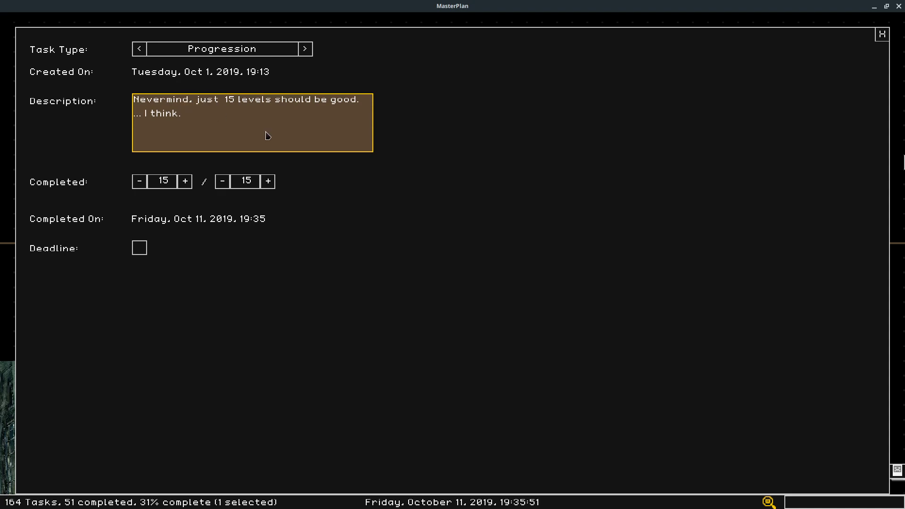
{"action": "key", "text": "Delete"}
{"action": "left_click", "coordinate": [268, 136]}
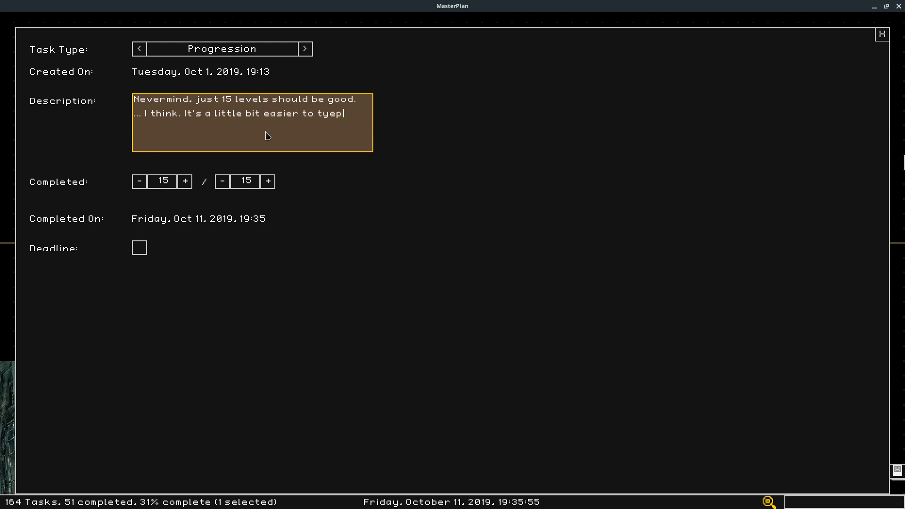
{"action": "type", "text": "It's a little bit easier to type in the textbox. ..."}
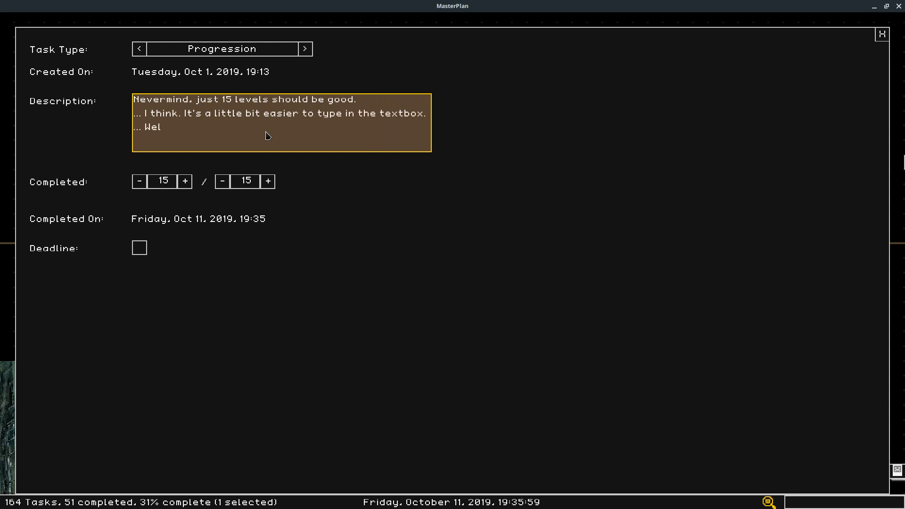
{"action": "type", "text": " Well, it's a lot easier."}
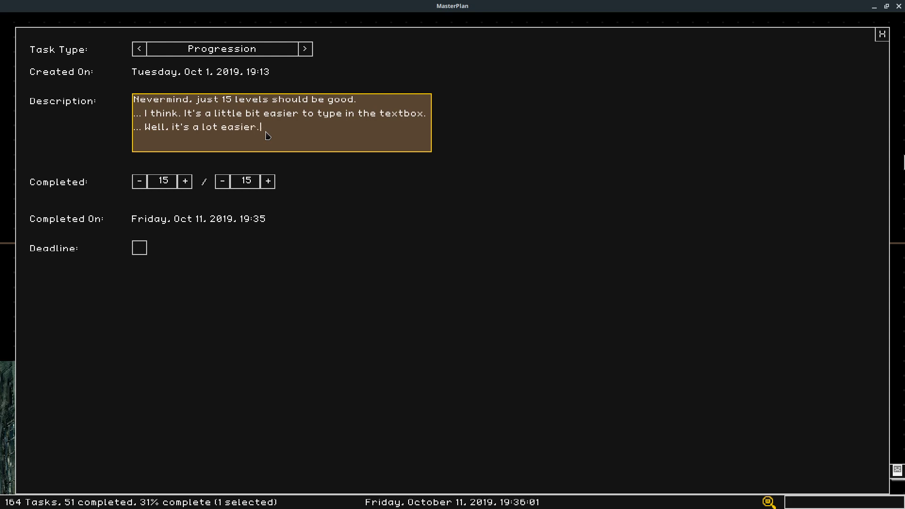
Close the task details, deselect the task, and scroll down the board past section 2
{"action": "left_click", "coordinate": [883, 33]}
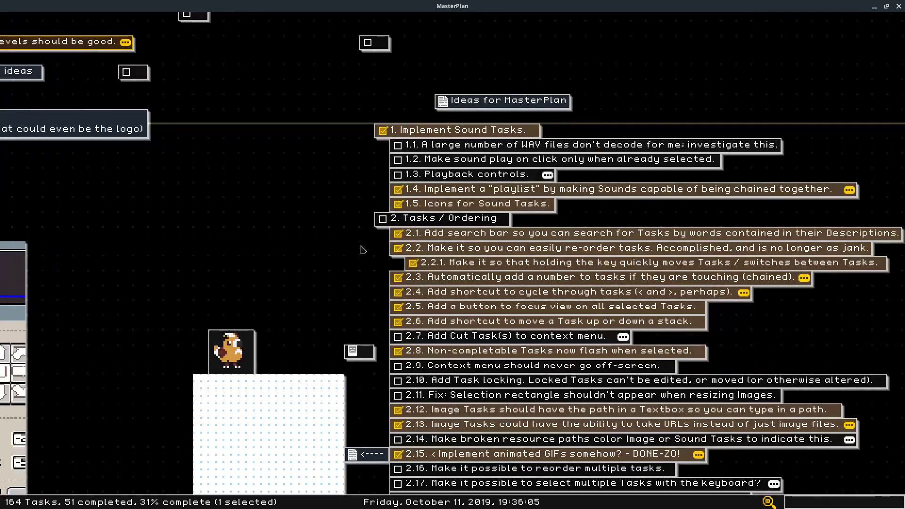
{"action": "left_click", "coordinate": [361, 250]}
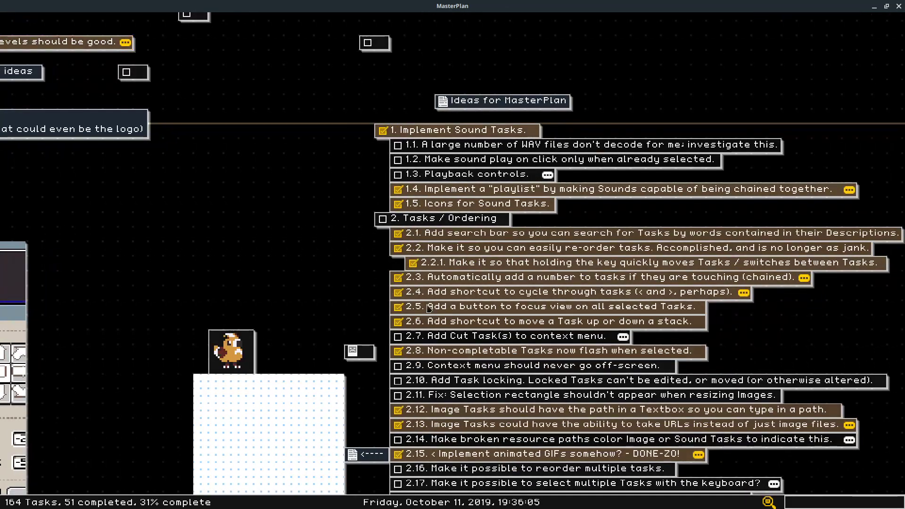
{"action": "left_click_drag", "start_coordinate": [514, 490], "coordinate": [353, 248]}
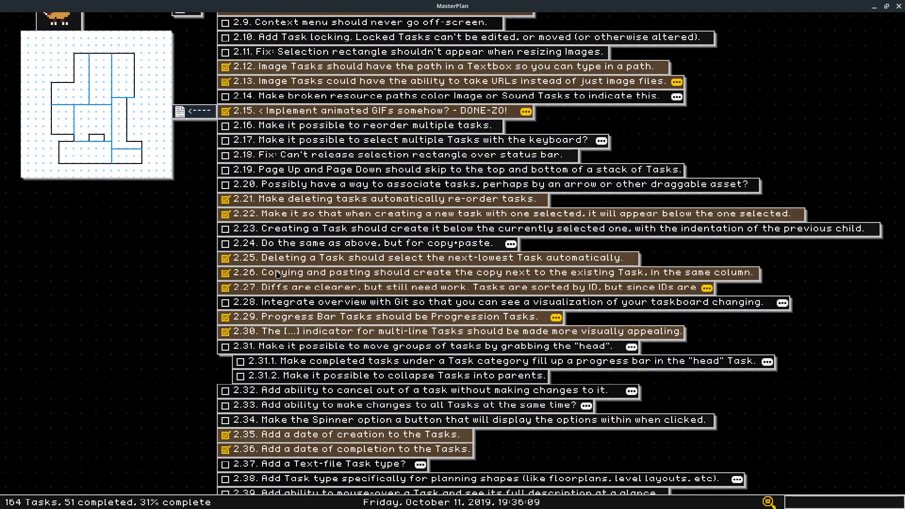
{"action": "left_click_drag", "start_coordinate": [208, 284], "coordinate": [208, 228]}
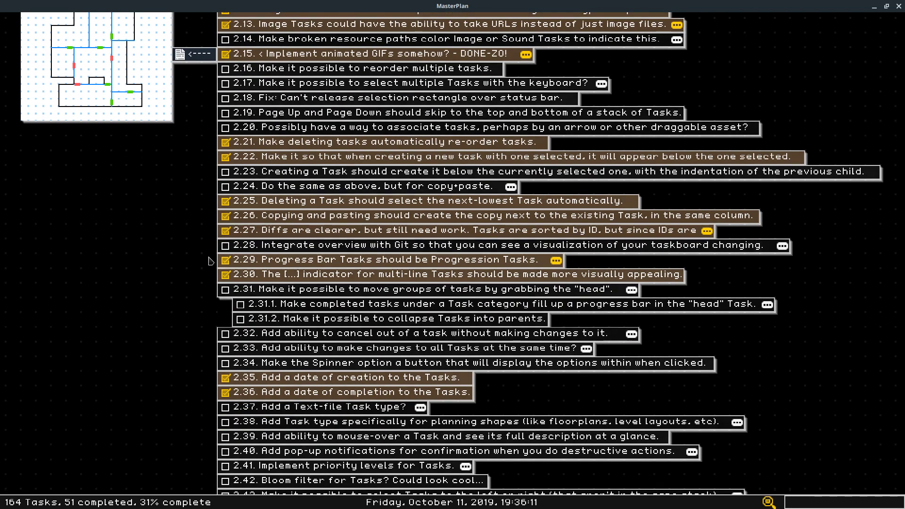
{"action": "scroll", "coordinate": [212, 226], "scroll_direction": "down", "scroll_amount": 2}
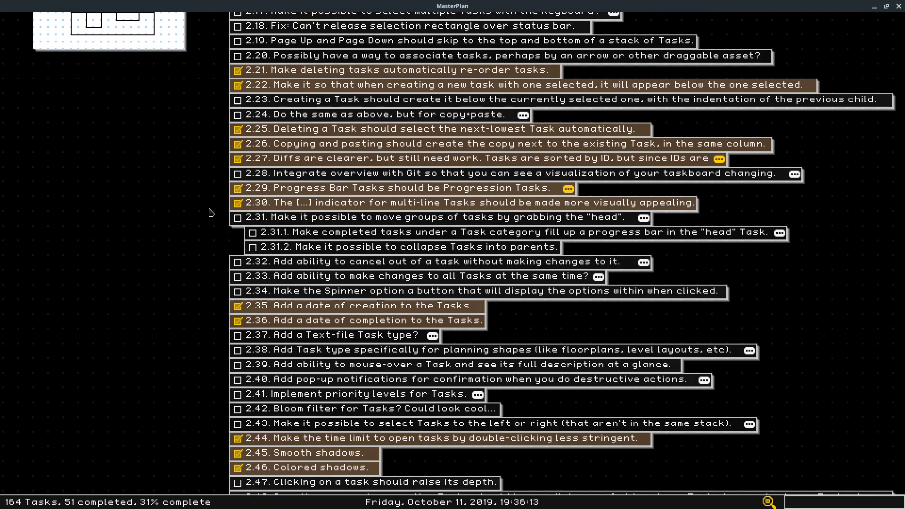
{"action": "scroll", "coordinate": [205, 213], "scroll_direction": "down", "scroll_amount": 1}
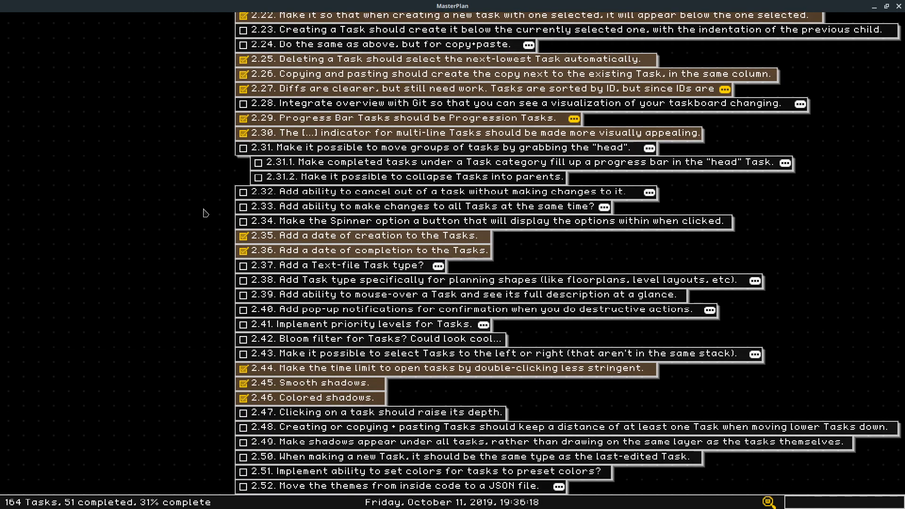
{"action": "scroll", "coordinate": [205, 213], "scroll_direction": "down", "scroll_amount": 2}
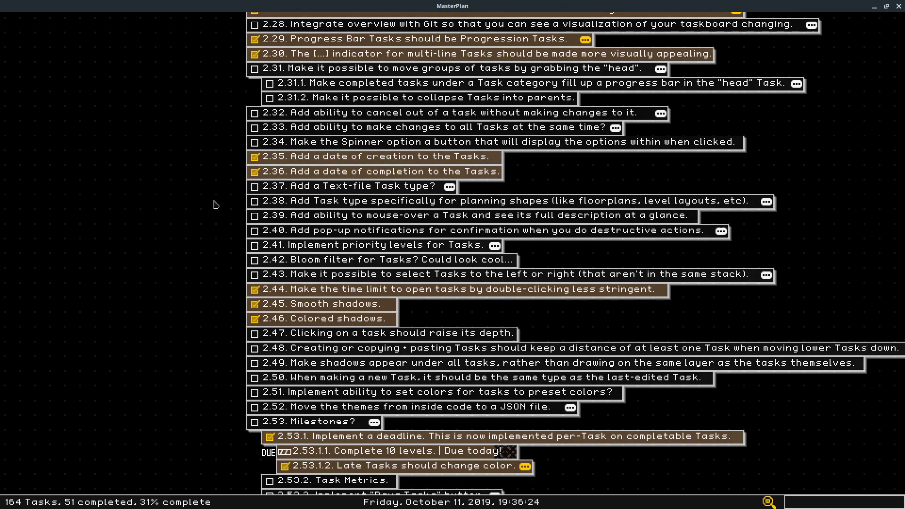
{"action": "scroll", "coordinate": [215, 194], "scroll_direction": "down", "scroll_amount": 5}
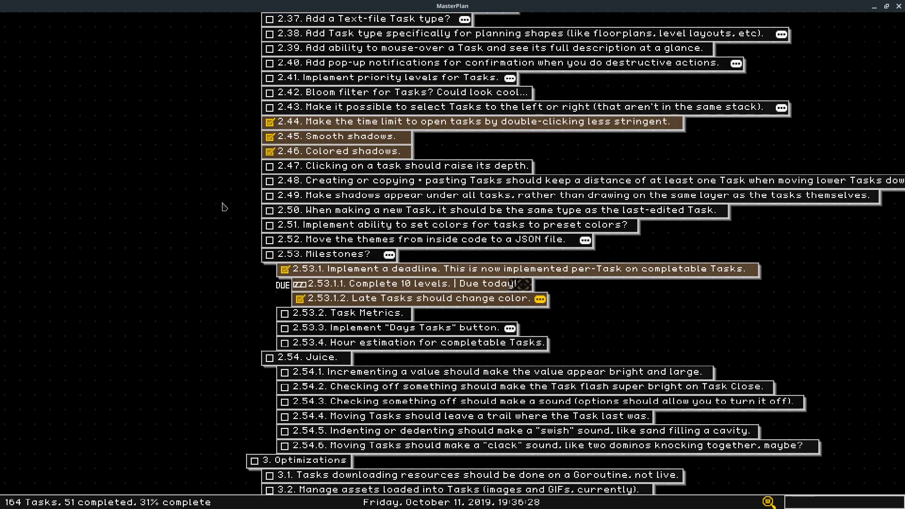
{"action": "scroll", "coordinate": [224, 207], "scroll_direction": "down", "scroll_amount": 4}
{"action": "scroll", "coordinate": [236, 121], "scroll_direction": "down", "scroll_amount": 2}
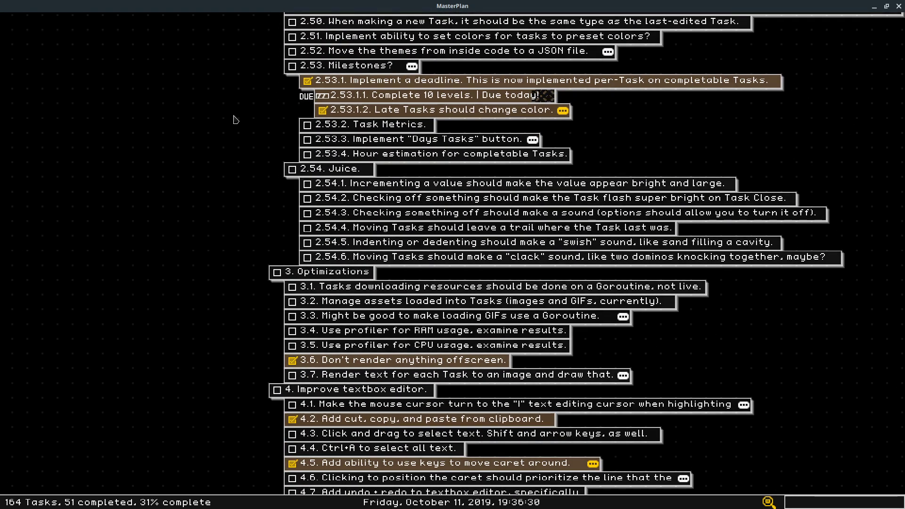
Review the Optimizations, textbox and project menu tasks, then pan back to Milestones
{"action": "left_click_drag", "start_coordinate": [319, 378], "coordinate": [324, 299]}
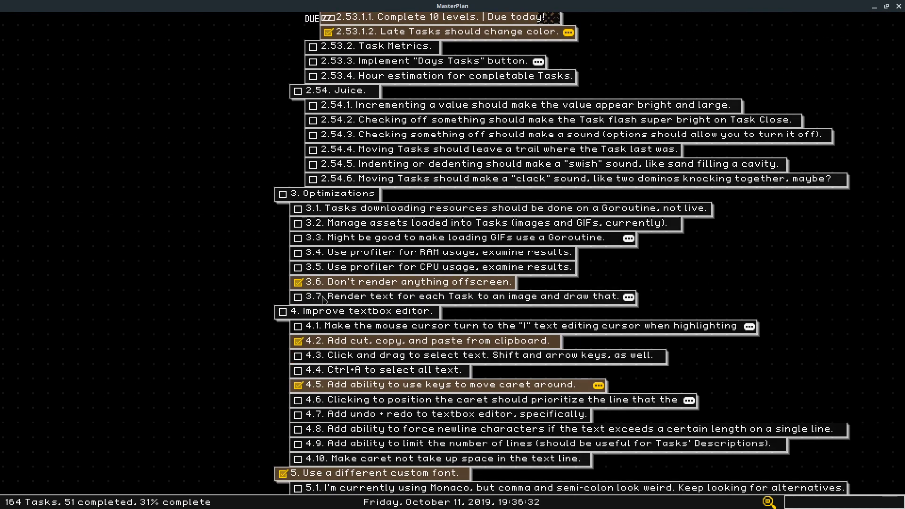
{"action": "left_click", "coordinate": [329, 283]}
{"action": "scroll", "coordinate": [333, 213], "scroll_direction": "down", "scroll_amount": 3}
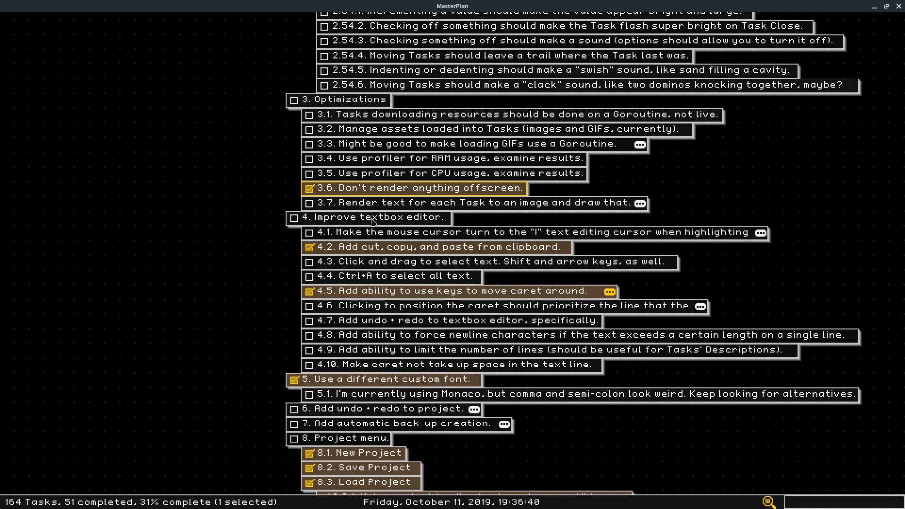
{"action": "scroll", "coordinate": [374, 222], "scroll_direction": "down", "scroll_amount": 1}
{"action": "left_click_drag", "start_coordinate": [346, 268], "coordinate": [363, 79]}
{"action": "scroll", "coordinate": [364, 79], "scroll_direction": "up", "scroll_amount": 1}
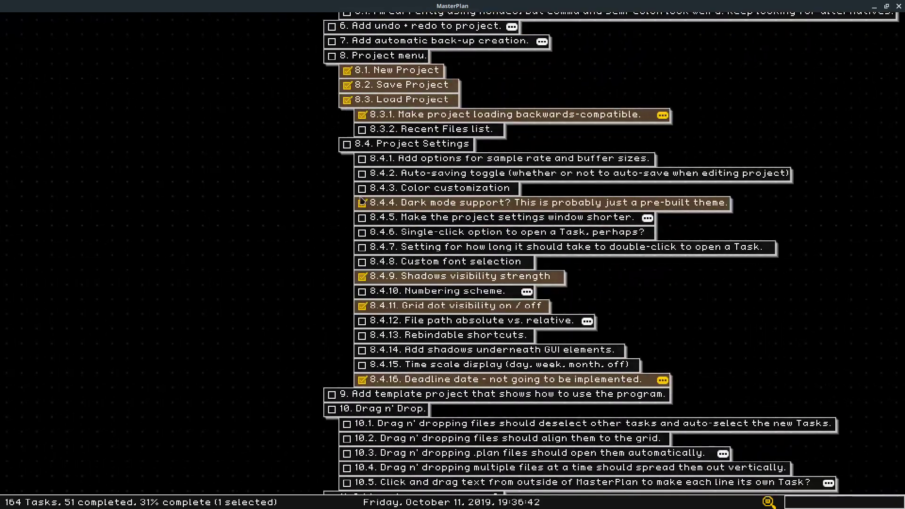
{"action": "mouse_move", "coordinate": [300, 108]}
{"action": "left_mouse_down"}
{"action": "mouse_move", "coordinate": [305, 448]}
{"action": "mouse_move", "coordinate": [304, 424]}
{"action": "left_mouse_up"}
Pan and zoom around section 2 until the Milestones and Juice task column returns from the right
{"action": "scroll", "coordinate": [302, 289], "scroll_direction": "up", "scroll_amount": 8}
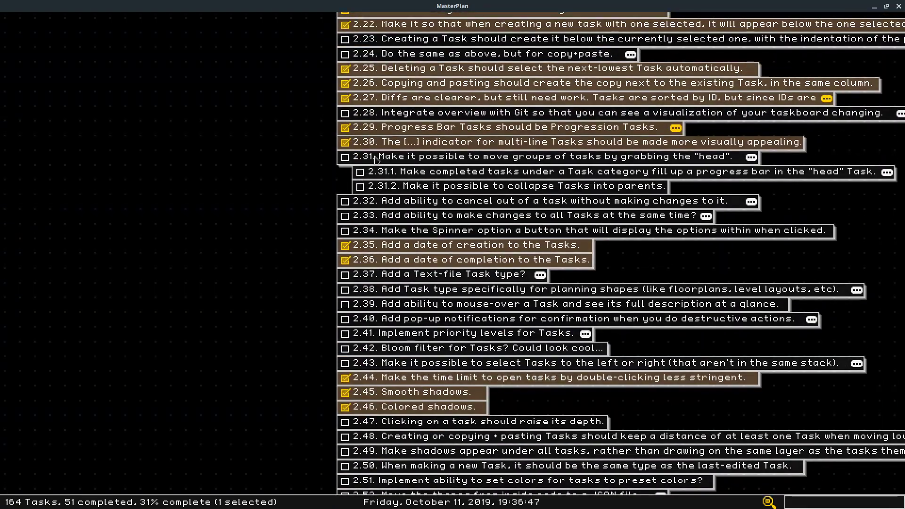
{"action": "left_click_drag", "start_coordinate": [376, 161], "coordinate": [369, 282]}
{"action": "scroll", "coordinate": [414, 236], "scroll_direction": "up", "scroll_amount": 1}
{"action": "scroll", "coordinate": [422, 232], "scroll_direction": "down", "scroll_amount": 1}
{"action": "scroll", "coordinate": [422, 232], "scroll_direction": "up", "scroll_amount": 6}
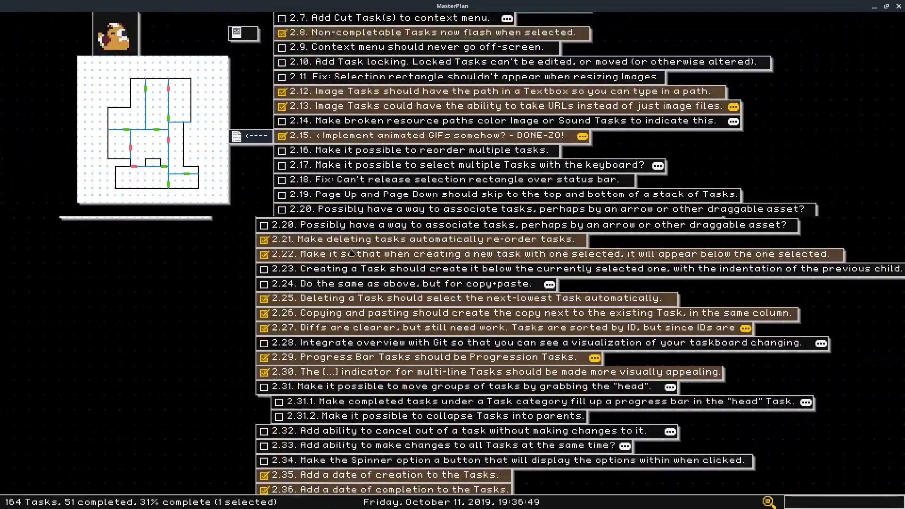
{"action": "key", "text": "s"}
{"action": "key", "text": "a"}
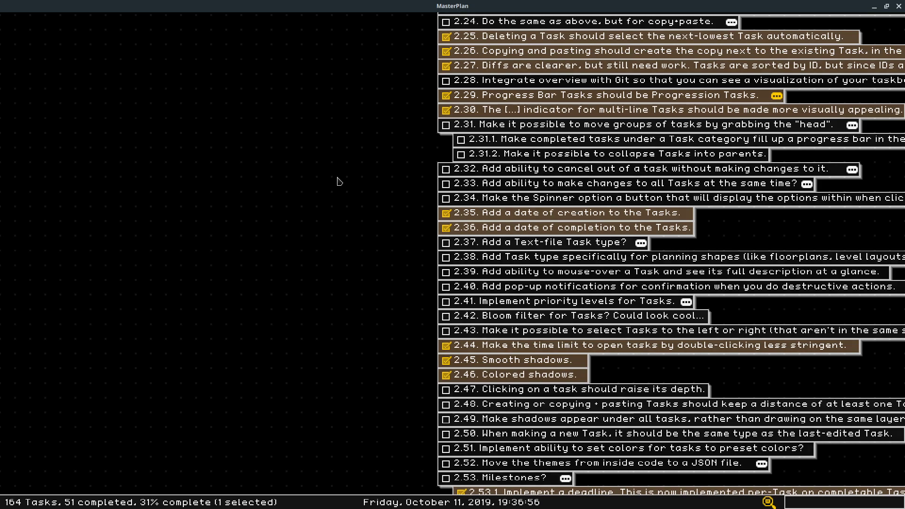
{"action": "scroll", "coordinate": [338, 302], "scroll_direction": "down", "scroll_amount": 5}
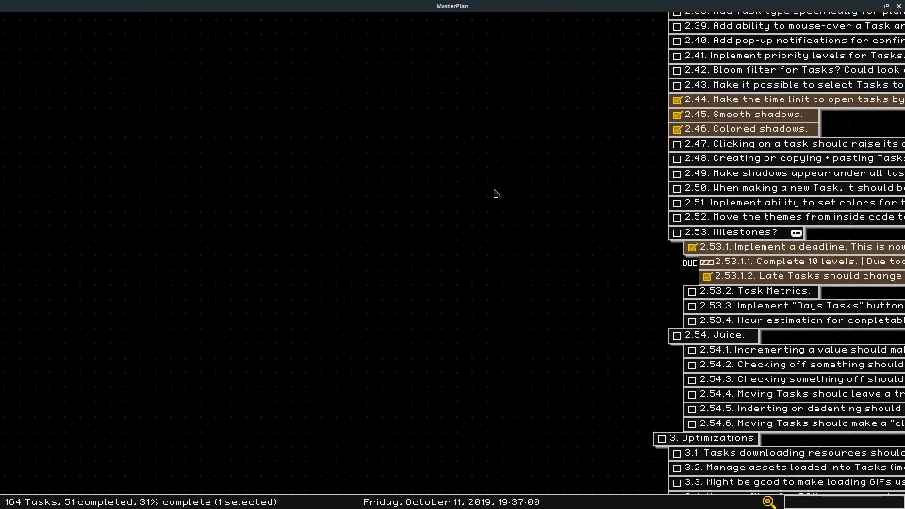
{"action": "left_click_drag", "start_coordinate": [247, 199], "coordinate": [448, 193]}
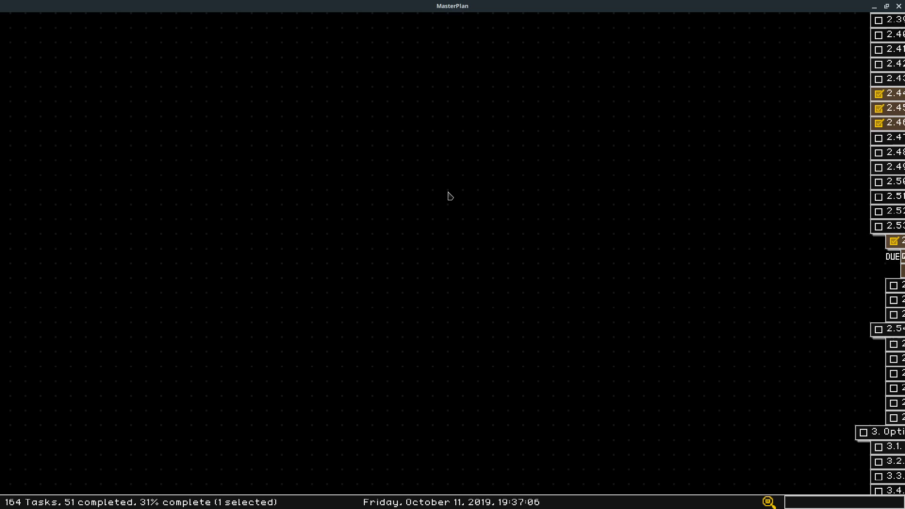
{"action": "scroll", "coordinate": [215, 199], "scroll_direction": "left", "scroll_amount": 3}
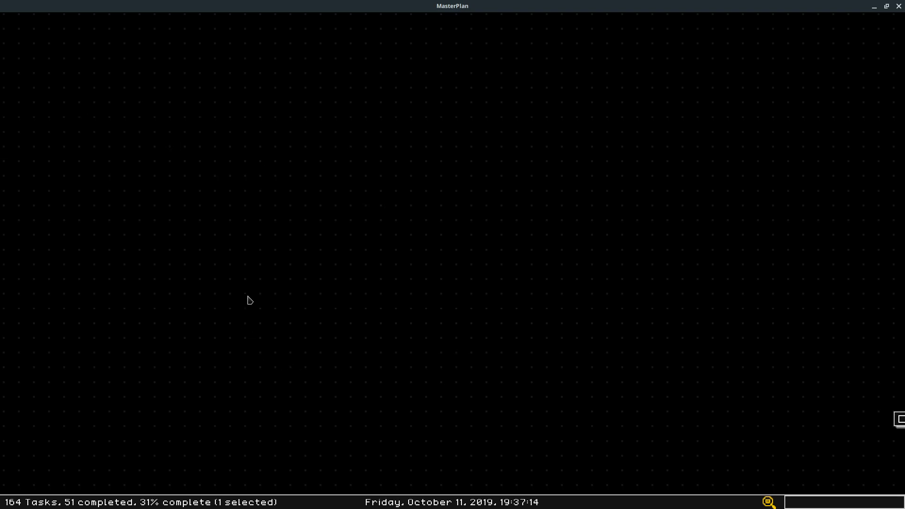
{"action": "left_click_drag", "start_coordinate": [112, 438], "coordinate": [116, 399]}
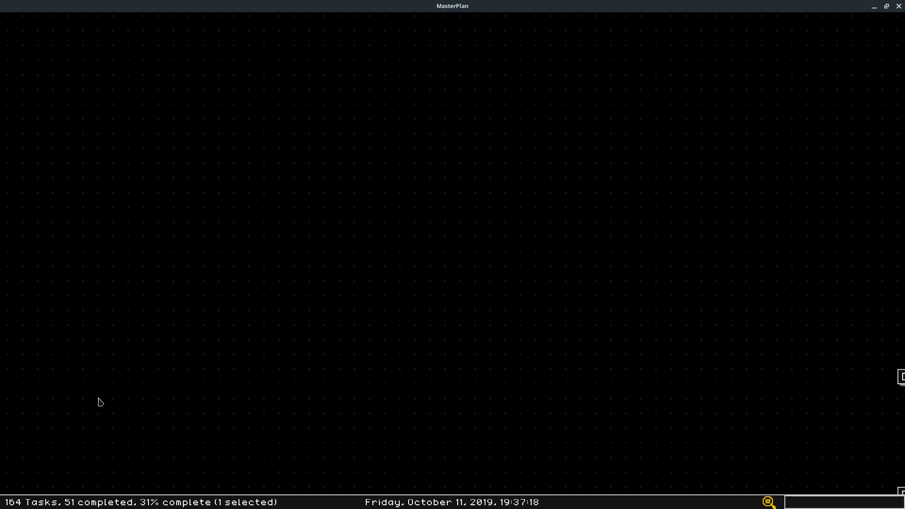
{"action": "left_click_drag", "start_coordinate": [484, 183], "coordinate": [267, 252]}
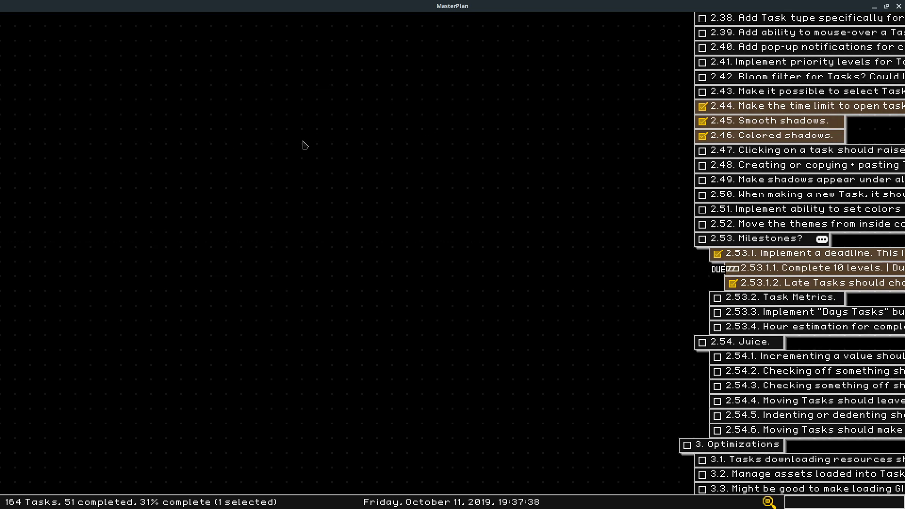
Find Milestones subtask 2.53.1.1 'Complete 10 levels' and switch off its deadline so no DUE marker shows
{"action": "scroll", "coordinate": [311, 163], "scroll_direction": "down", "scroll_amount": 1}
{"action": "left_click_drag", "start_coordinate": [353, 347], "coordinate": [420, 184]}
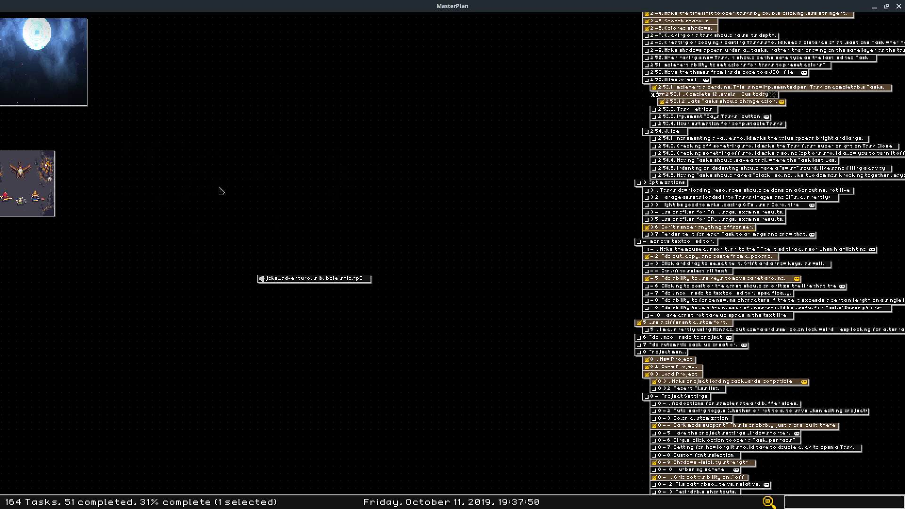
{"action": "scroll", "coordinate": [441, 156], "scroll_direction": "up", "scroll_amount": 2}
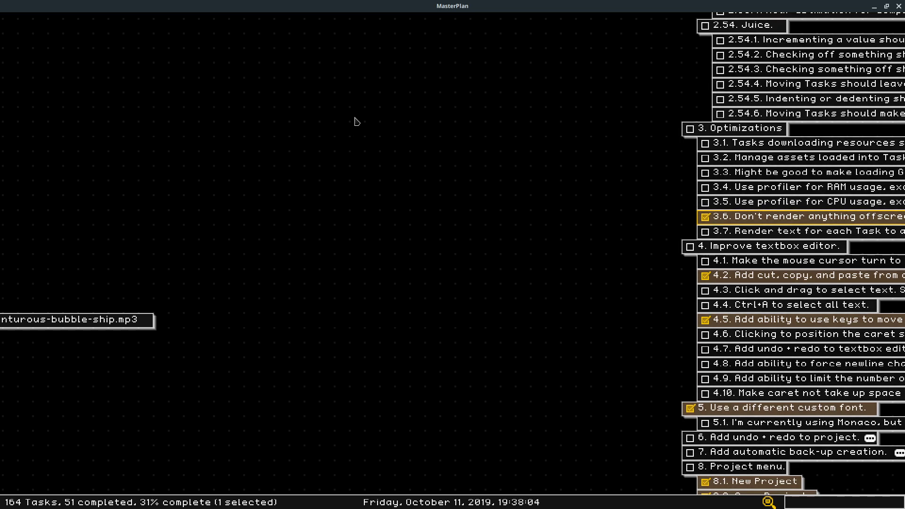
{"action": "left_click_drag", "start_coordinate": [350, 134], "coordinate": [306, 191]}
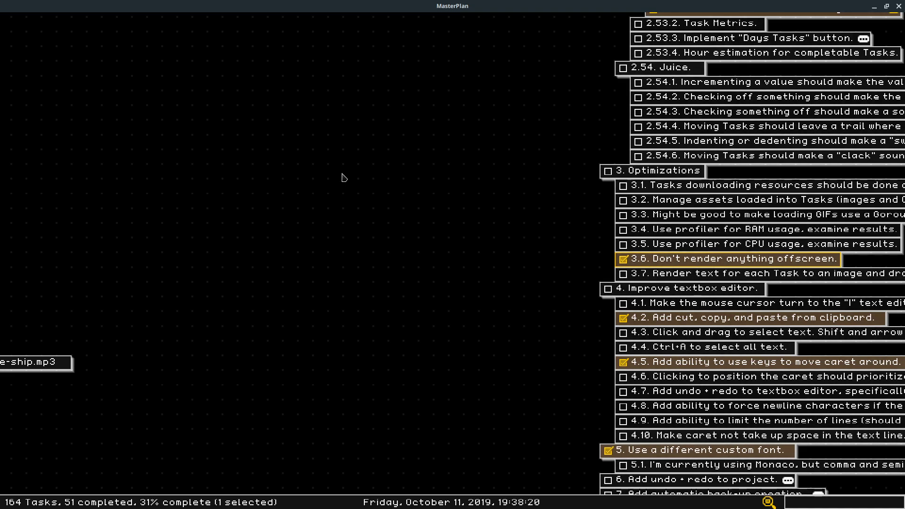
{"action": "left_click_drag", "start_coordinate": [363, 168], "coordinate": [337, 200]}
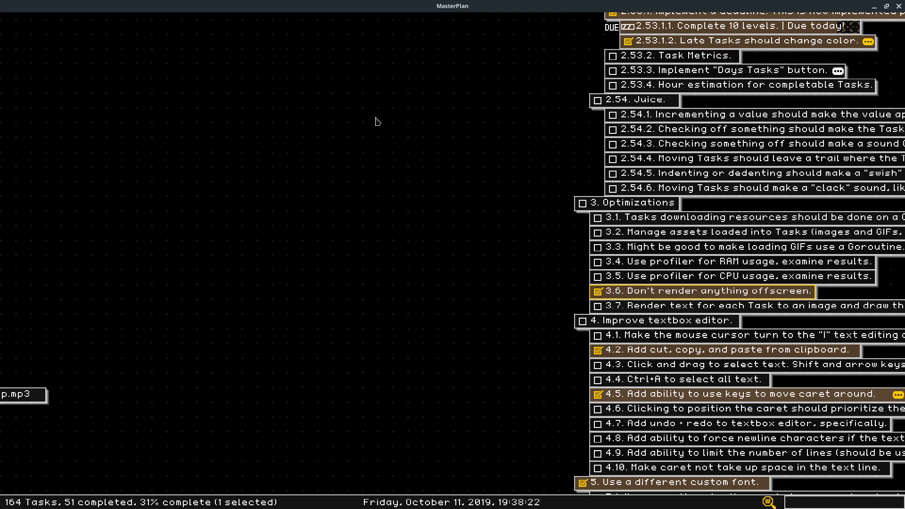
{"action": "left_click_drag", "start_coordinate": [398, 170], "coordinate": [366, 213]}
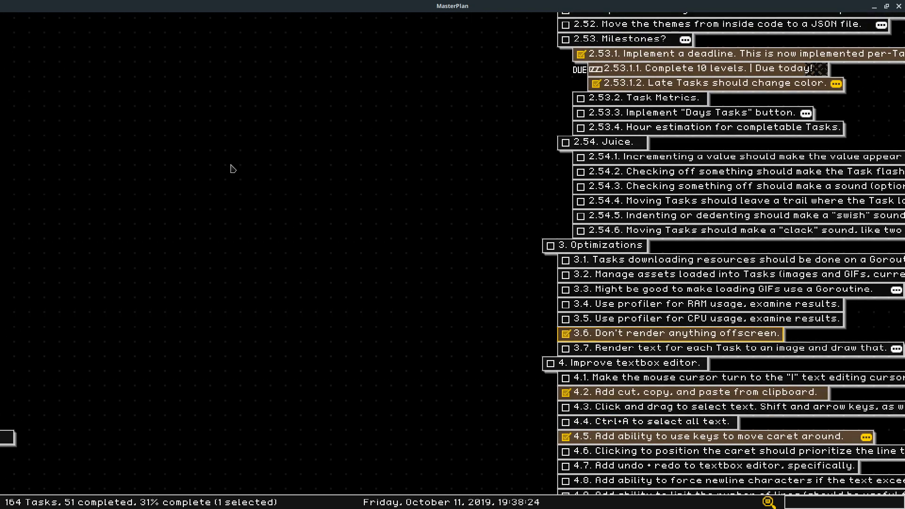
{"action": "left_click_drag", "start_coordinate": [374, 153], "coordinate": [272, 210]}
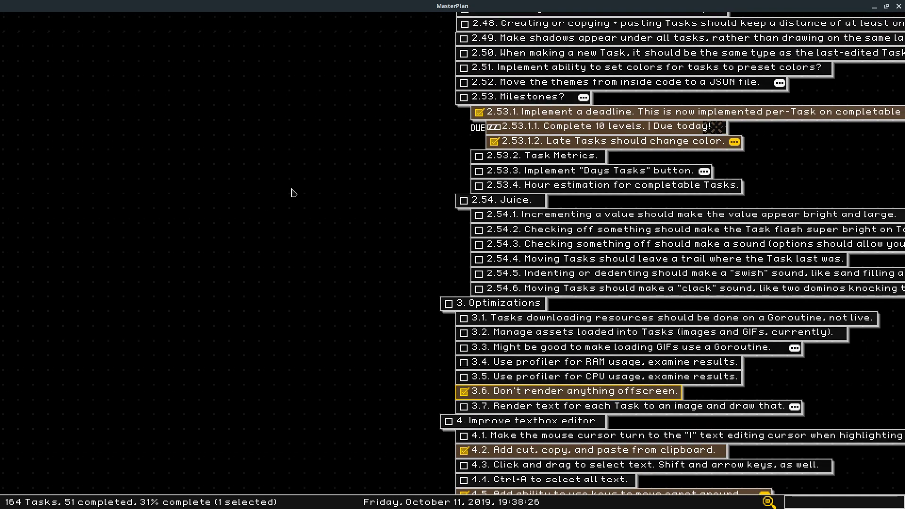
{"action": "double_click", "coordinate": [519, 129]}
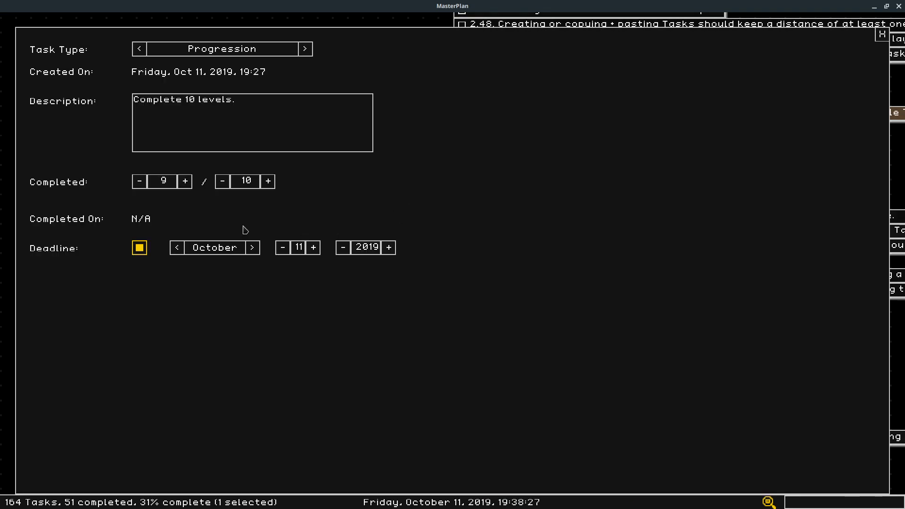
{"action": "left_click", "coordinate": [139, 247]}
{"action": "left_click", "coordinate": [881, 37]}
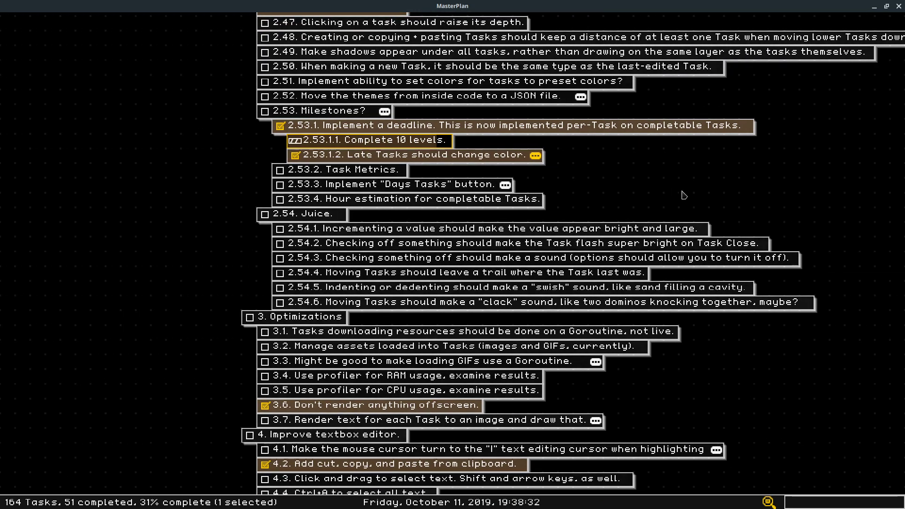
Zoom in and pan from the early 2.x tasks through the 2.40s and 2.50s to Milestones subtasks 2.53.1–2.53.4
{"action": "scroll", "coordinate": [519, 179], "scroll_direction": "up", "scroll_amount": 2}
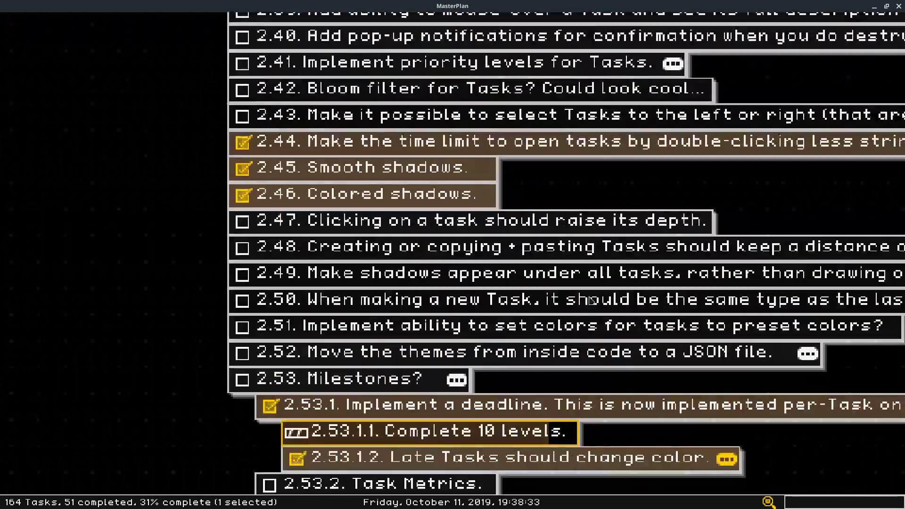
{"action": "scroll", "coordinate": [495, 167], "scroll_direction": "down", "scroll_amount": 3}
{"action": "scroll", "coordinate": [494, 165], "scroll_direction": "up", "scroll_amount": 5}
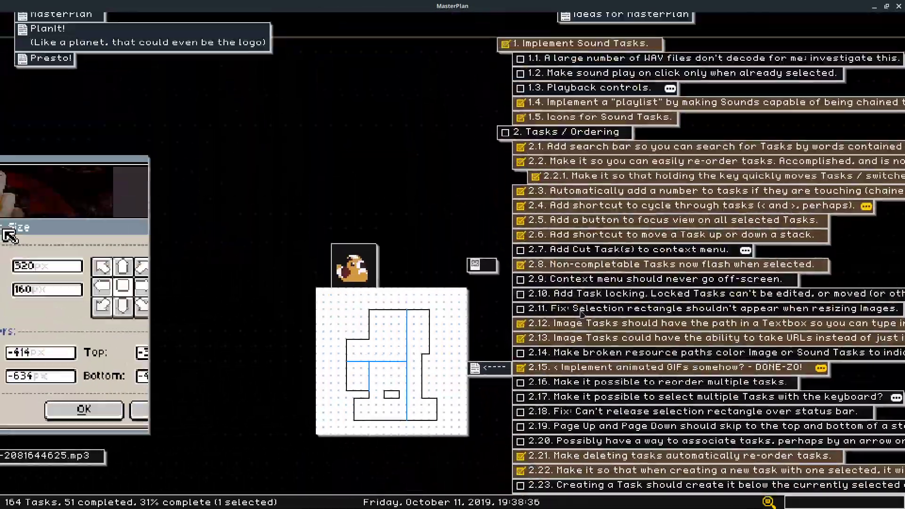
{"action": "left_click_drag", "start_coordinate": [581, 312], "coordinate": [301, 139]}
{"action": "left_click_drag", "start_coordinate": [471, 383], "coordinate": [398, 262]}
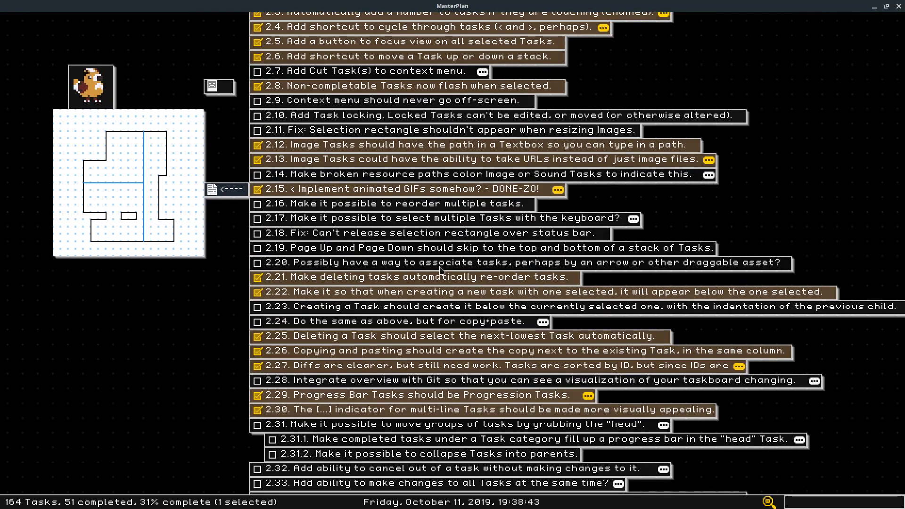
{"action": "left_click_drag", "start_coordinate": [172, 341], "coordinate": [118, 111]}
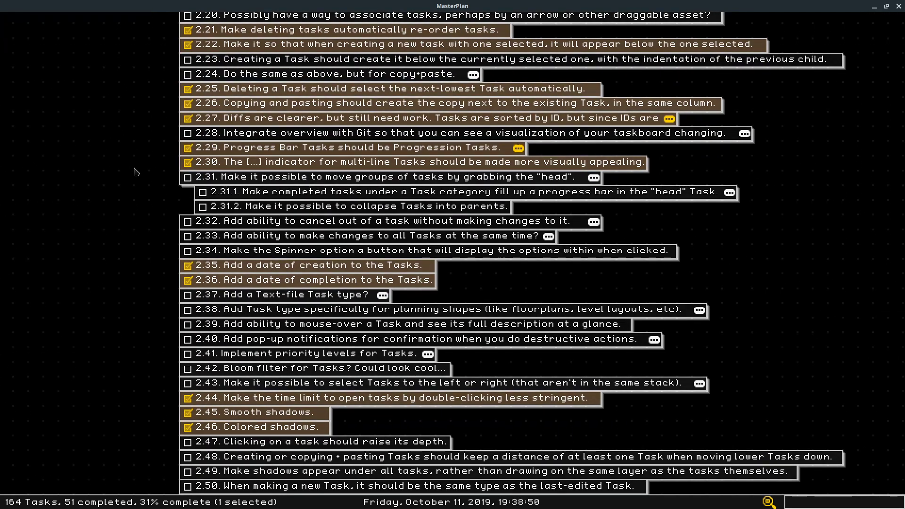
{"action": "left_click_drag", "start_coordinate": [134, 216], "coordinate": [208, 192]}
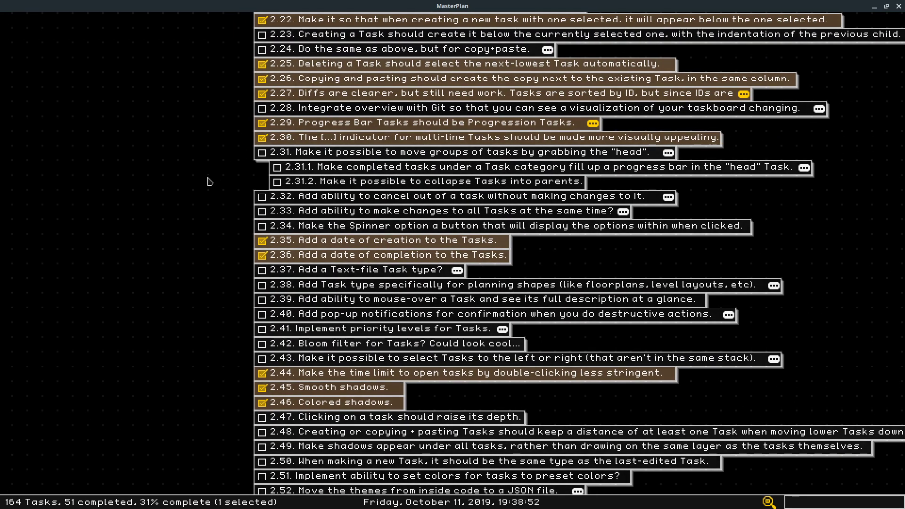
{"action": "left_click_drag", "start_coordinate": [218, 230], "coordinate": [239, 167]}
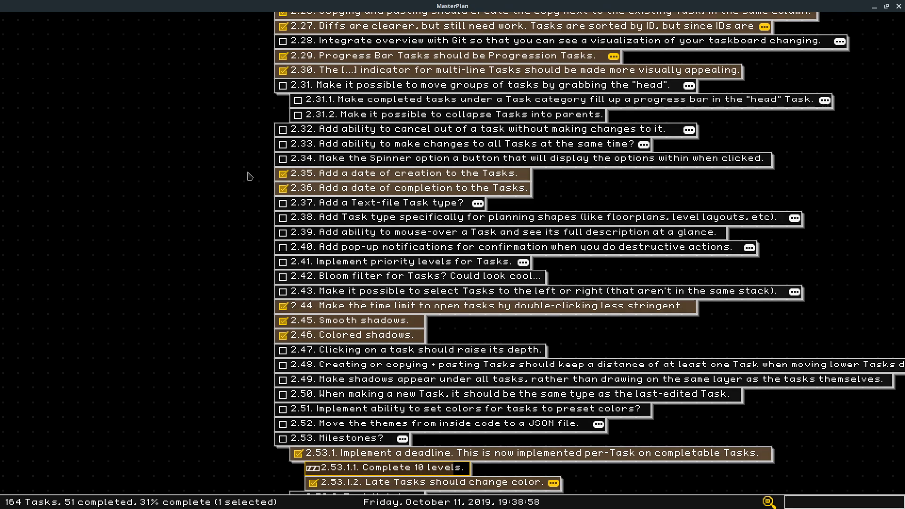
{"action": "left_click_drag", "start_coordinate": [253, 262], "coordinate": [247, 184]}
Select task 2.38, 'Add Task type specifically for planning shapes'
{"action": "left_click", "coordinate": [351, 138]}
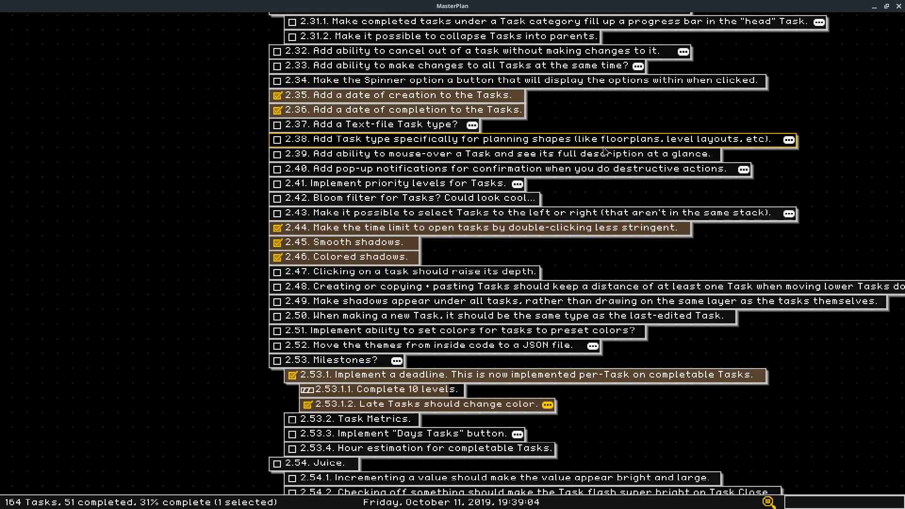
{"action": "left_click_drag", "start_coordinate": [197, 212], "coordinate": [231, 230]}
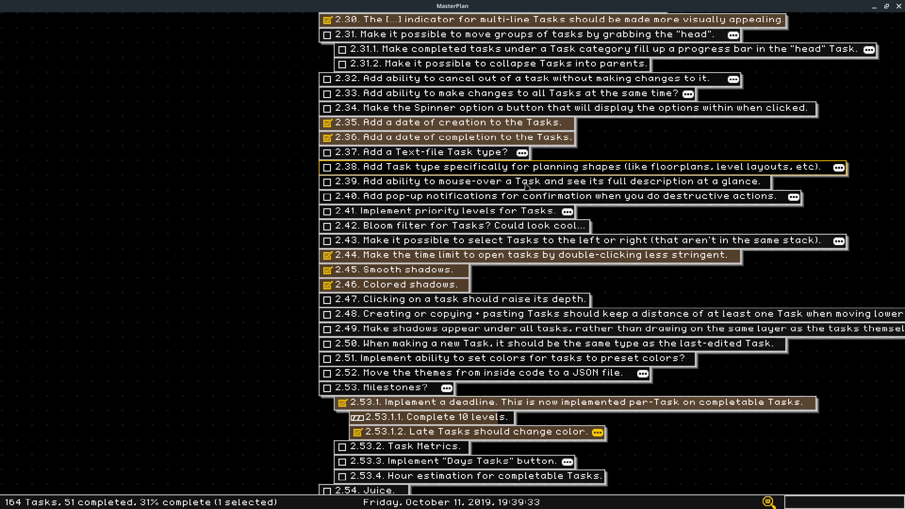
Deselect task 2.38 and pan down past Juice and Optimizations to the 8. Project menu and Project Settings tasks
{"action": "left_click_drag", "start_coordinate": [585, 190], "coordinate": [397, 171]}
{"action": "left_click", "coordinate": [461, 202]}
{"action": "left_click_drag", "start_coordinate": [489, 207], "coordinate": [572, 228]}
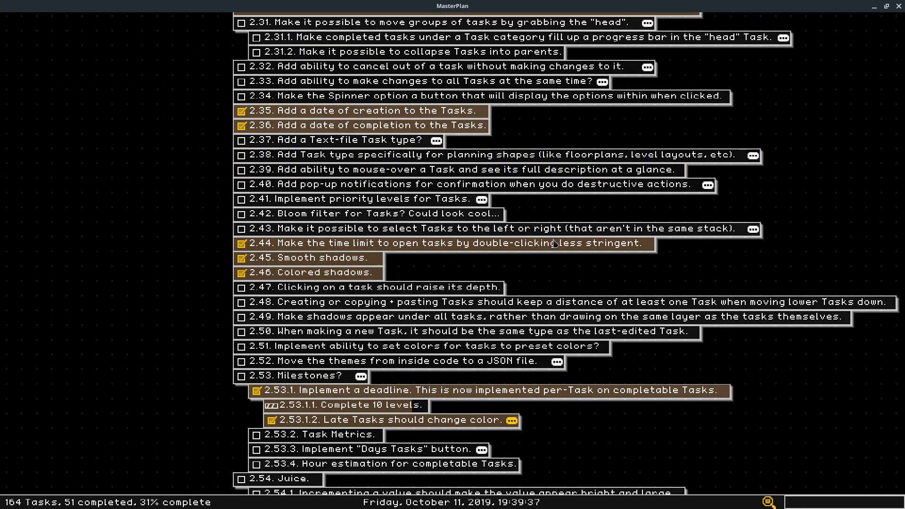
{"action": "left_click_drag", "start_coordinate": [508, 192], "coordinate": [537, 154]}
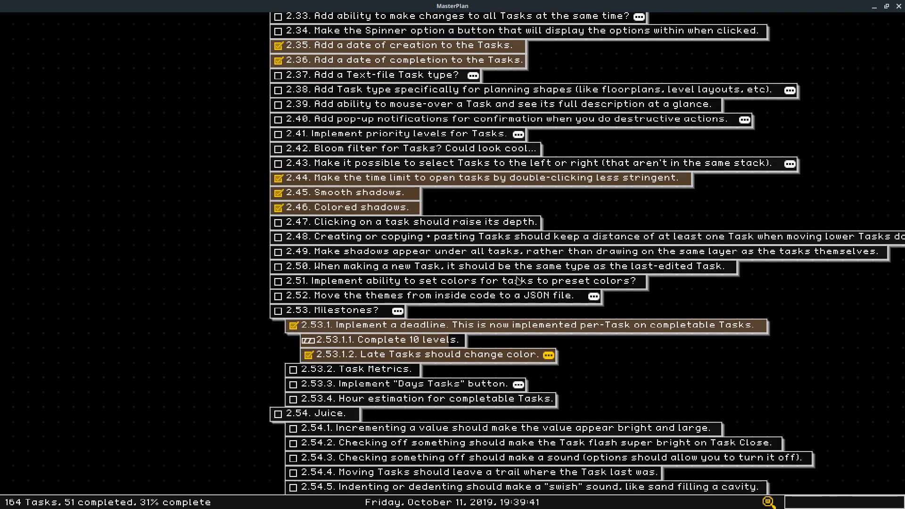
{"action": "left_click_drag", "start_coordinate": [503, 295], "coordinate": [537, 200]}
{"action": "left_click_drag", "start_coordinate": [540, 238], "coordinate": [558, 191]}
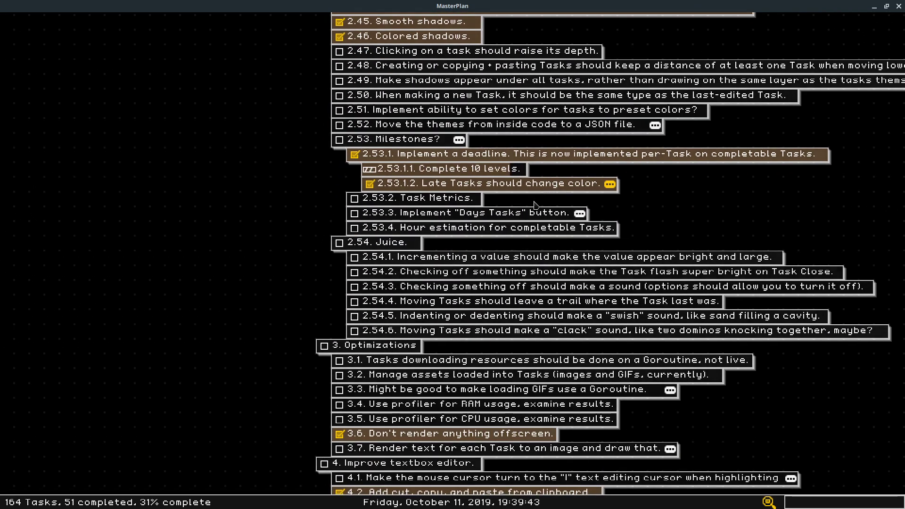
{"action": "scroll", "coordinate": [535, 205], "scroll_direction": "down", "scroll_amount": 6}
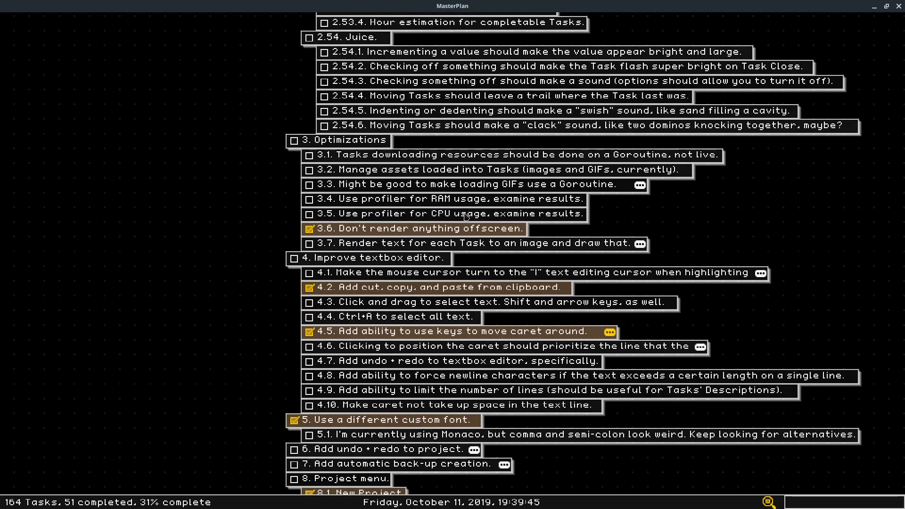
{"action": "left_click_drag", "start_coordinate": [462, 242], "coordinate": [491, 165]}
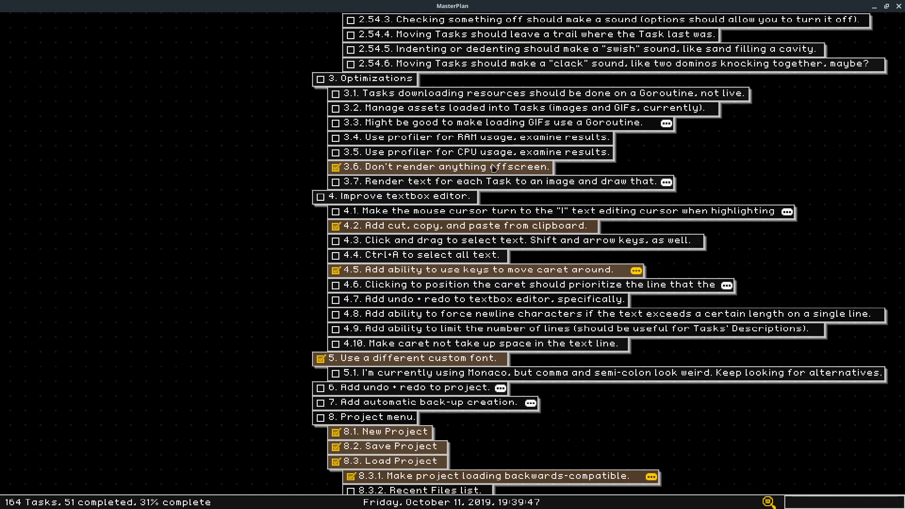
{"action": "left_click_drag", "start_coordinate": [485, 233], "coordinate": [513, 153]}
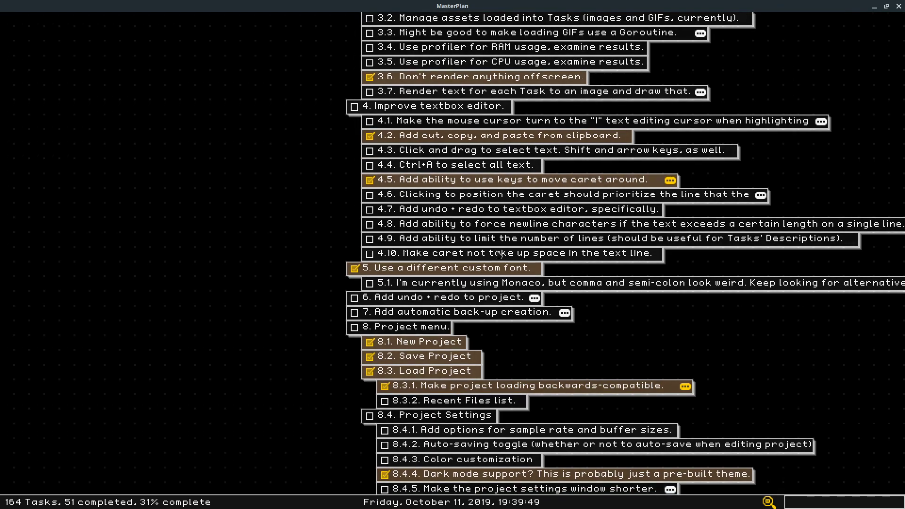